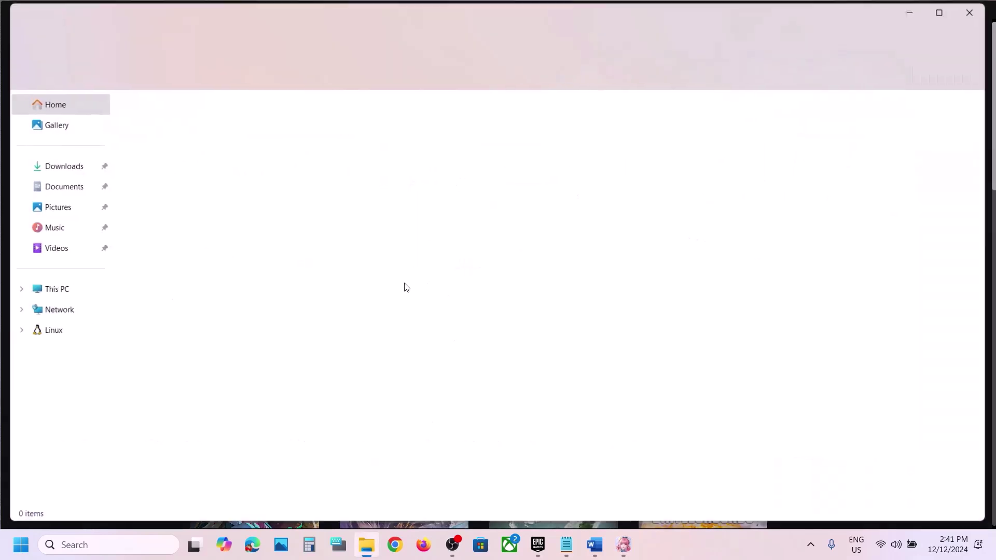
- Open the folder C:\Program Files\InfinityNikkiGlobal Launcher\InfinityNikkiGlobal\X6Game\Saved
{"action": "left_click", "coordinate": [69, 294]}
{"action": "double_click", "coordinate": [253, 135]}
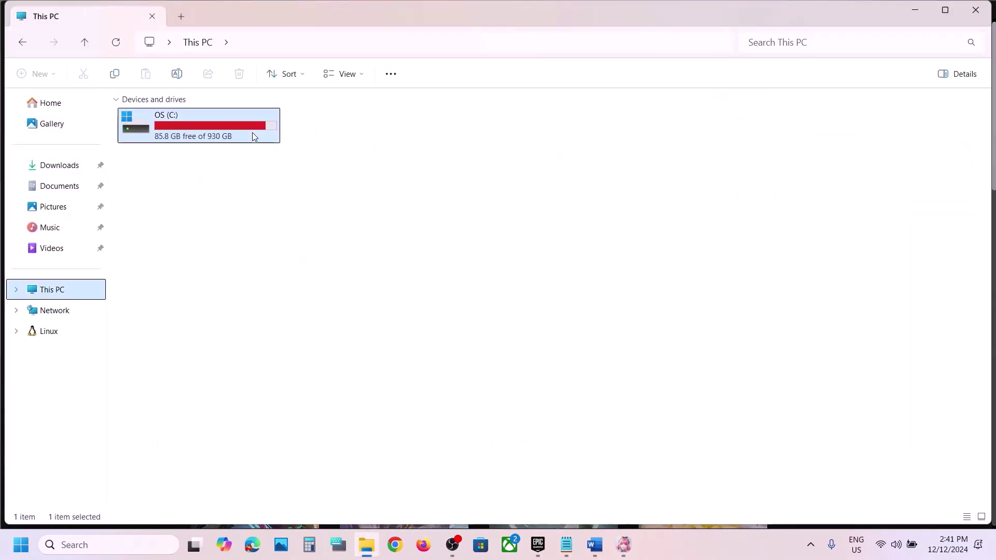
{"action": "scroll", "coordinate": [232, 367], "scroll_direction": "down", "scroll_amount": 3}
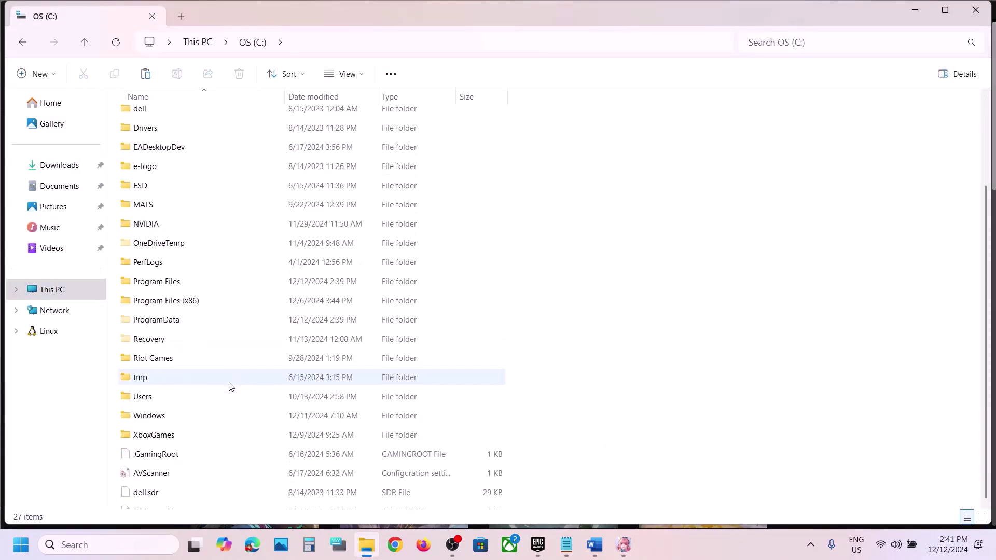
{"action": "double_click", "coordinate": [179, 274]}
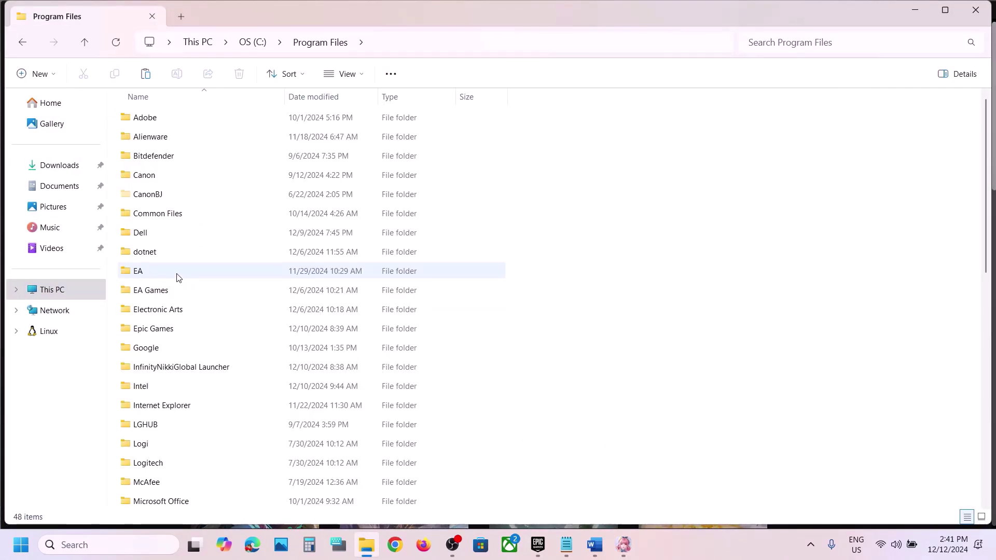
{"action": "double_click", "coordinate": [207, 371]}
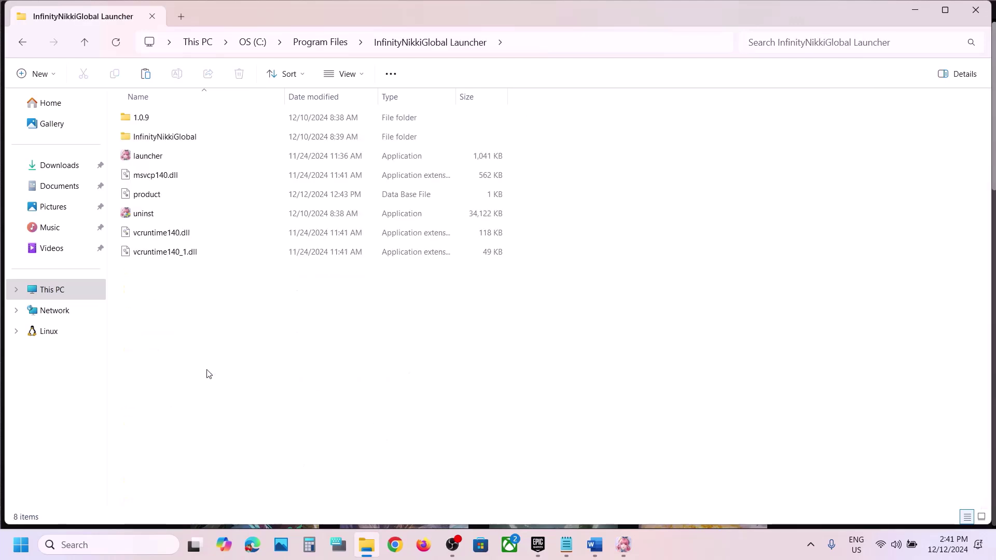
{"action": "double_click", "coordinate": [173, 137]}
{"action": "left_click", "coordinate": [174, 140]}
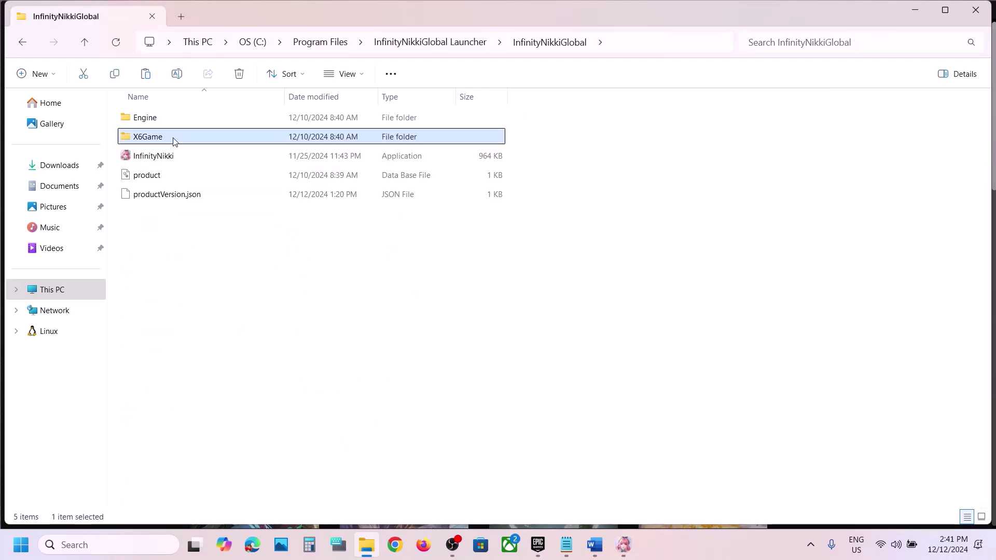
{"action": "double_click", "coordinate": [174, 139]}
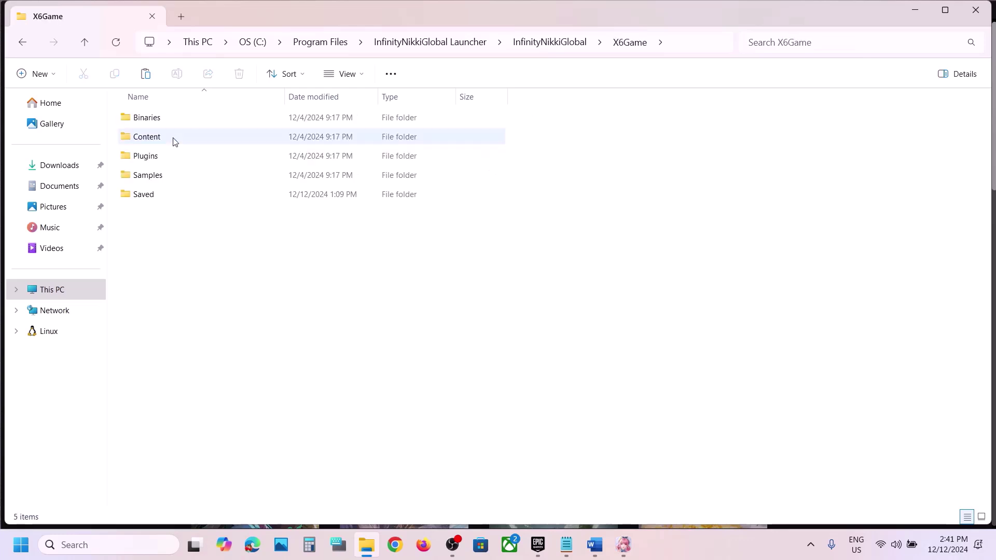
{"action": "double_click", "coordinate": [155, 196]}
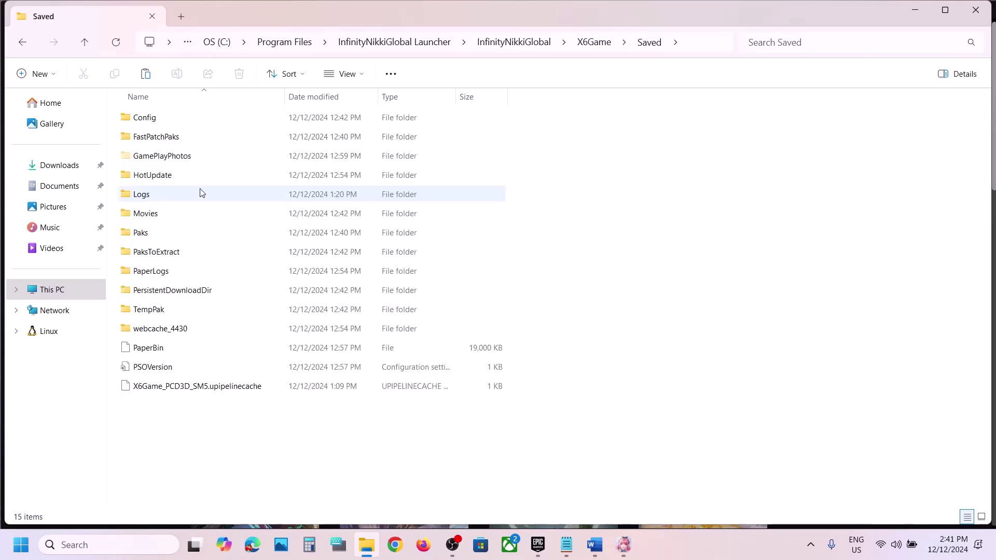
- Copy the PaperBin and PSOVersion files from the Saved folder to the desktop and place the copies side by side away from the other icons
{"action": "left_click", "coordinate": [158, 350]}
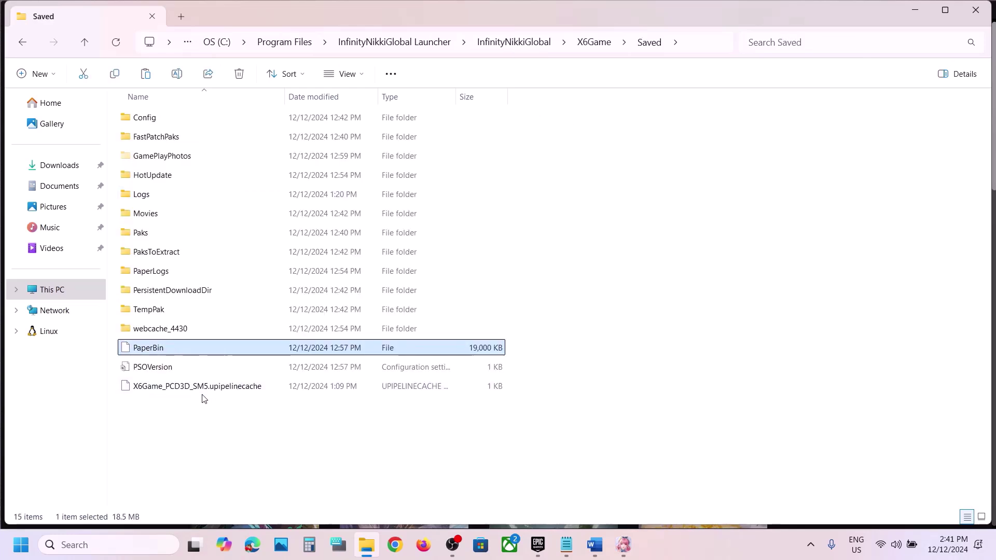
{"action": "left_click", "coordinate": [156, 370], "text": "ctrl"}
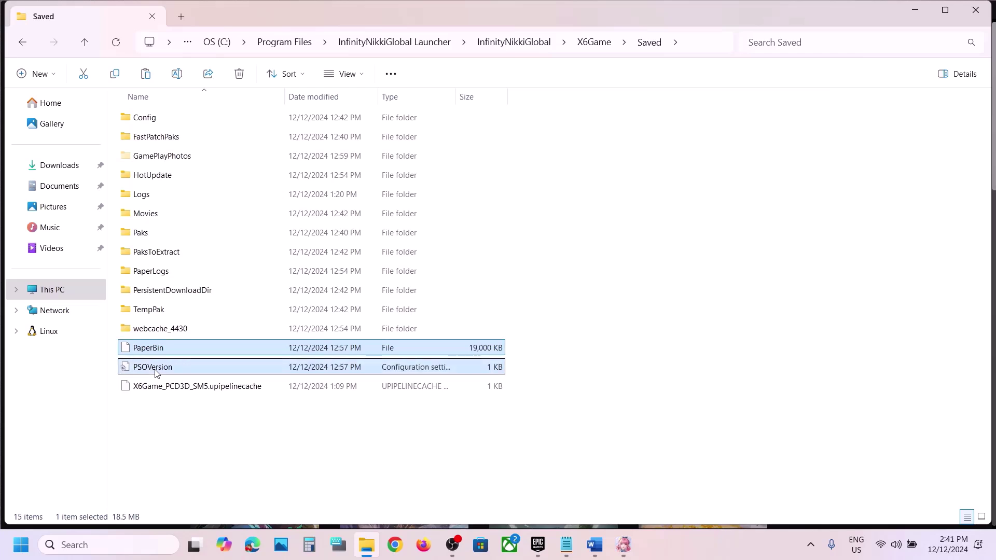
{"action": "right_click", "coordinate": [156, 371]}
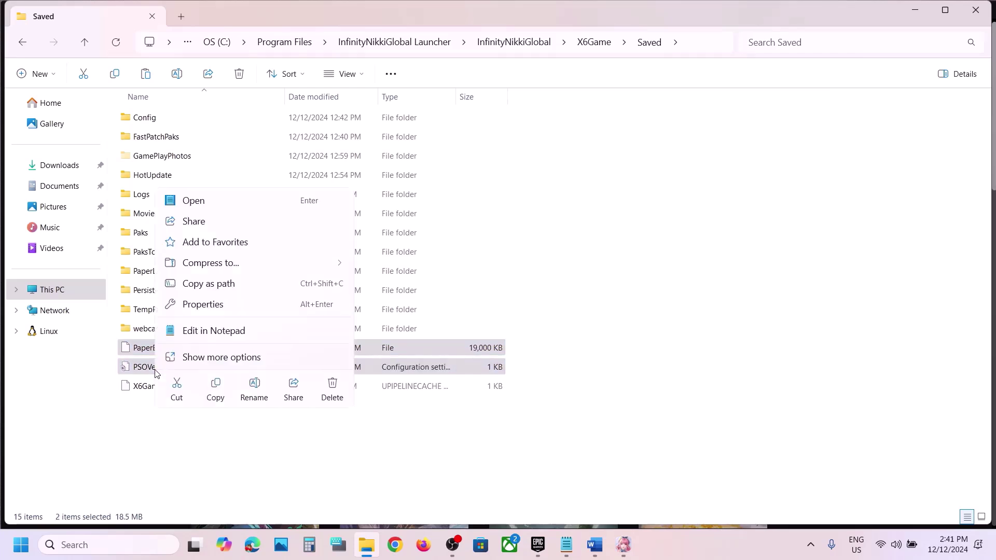
{"action": "left_click", "coordinate": [216, 392]}
{"action": "key", "text": "super+d"}
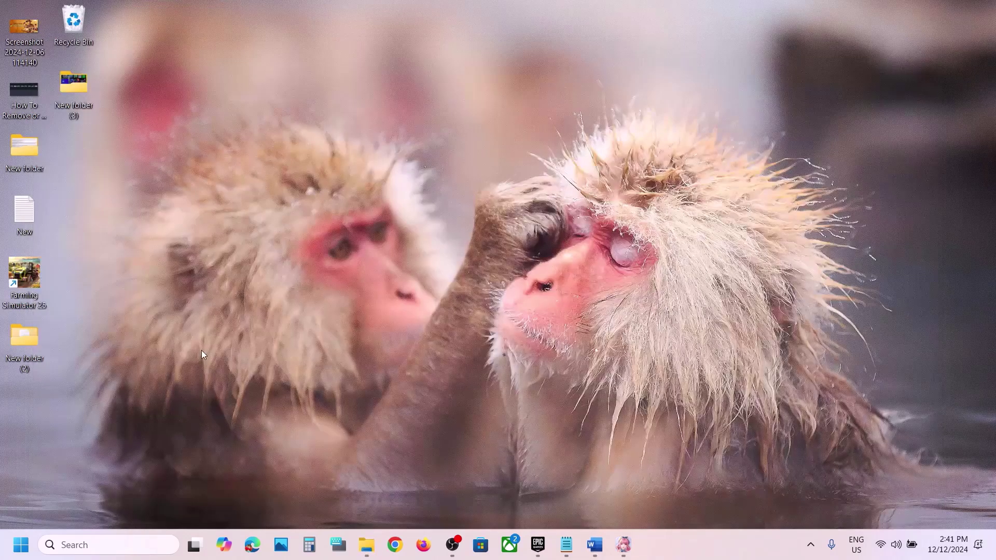
{"action": "key", "text": "ctrl+v"}
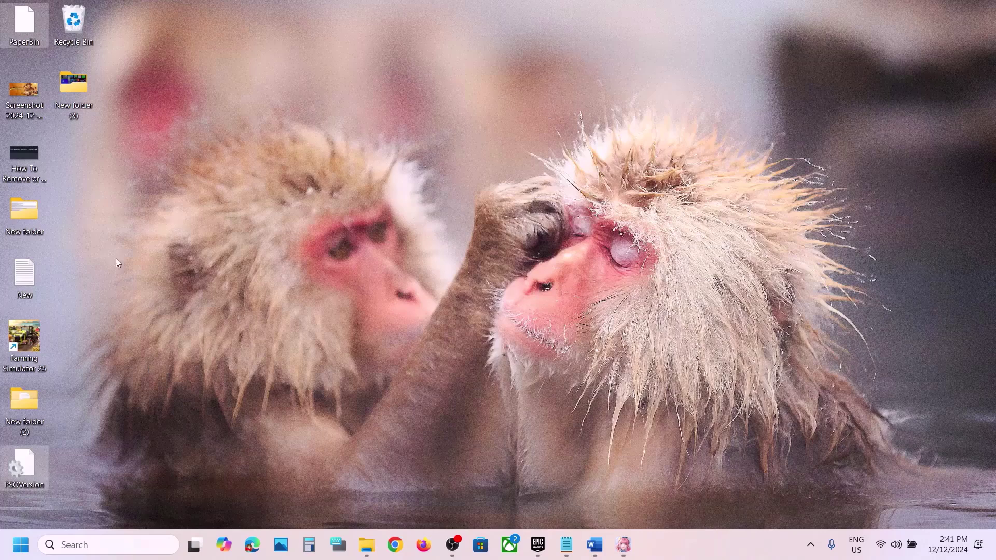
{"action": "left_click_drag", "start_coordinate": [34, 29], "coordinate": [129, 217]}
{"action": "left_click_drag", "start_coordinate": [72, 453], "coordinate": [72, 453]}
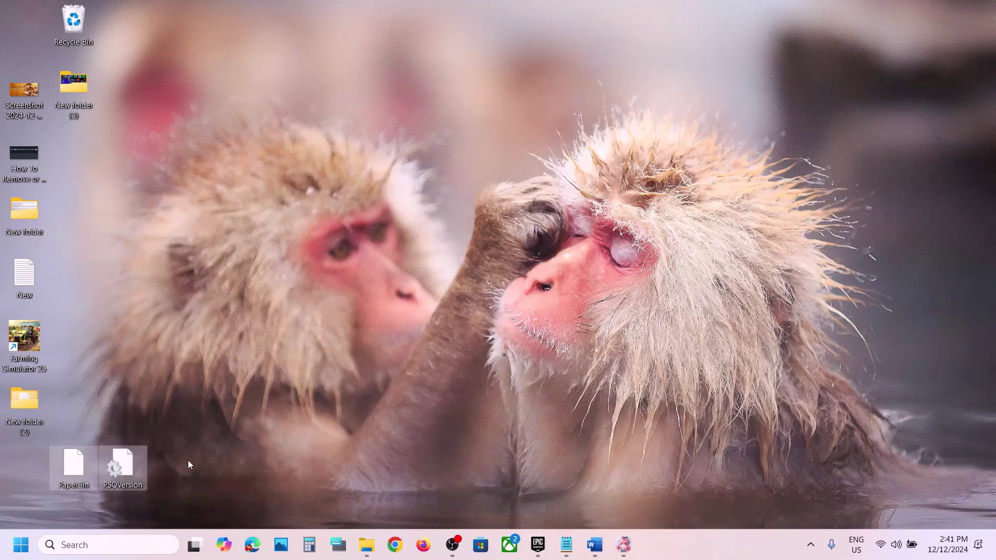
- Return to the Saved folder and check the Infinity Nikki launcher and the backup copies on the desktop
{"action": "left_click", "coordinate": [367, 545]}
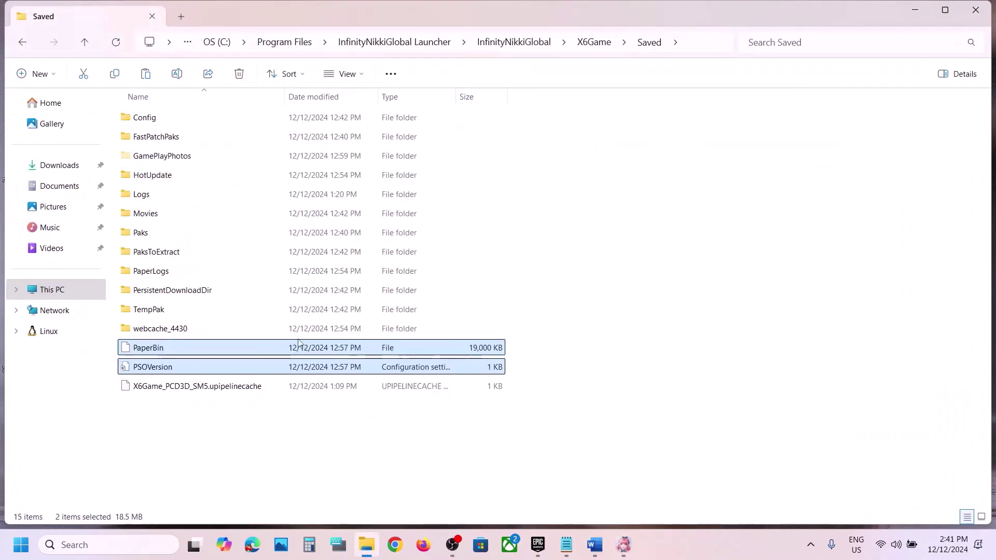
{"action": "right_click", "coordinate": [207, 348]}
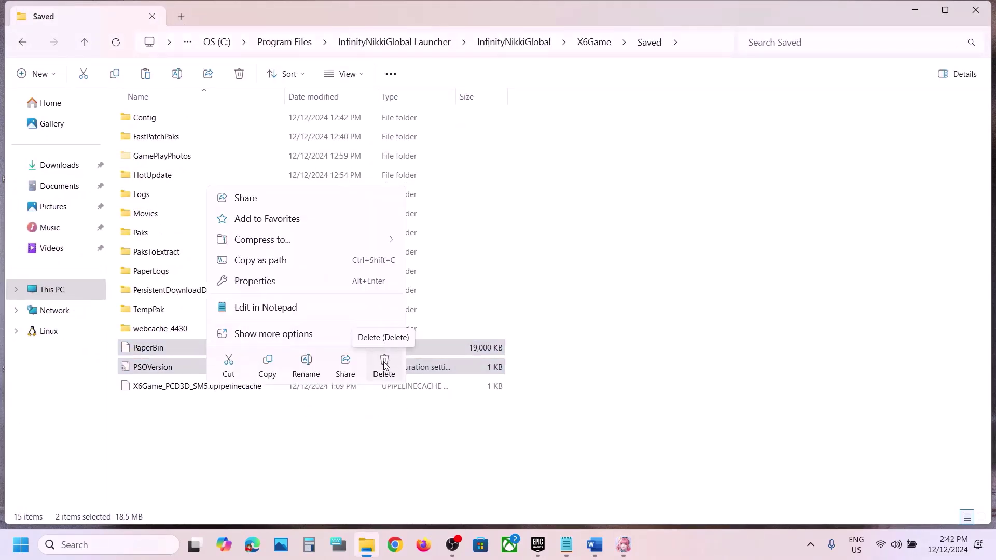
{"action": "left_click", "coordinate": [625, 554]}
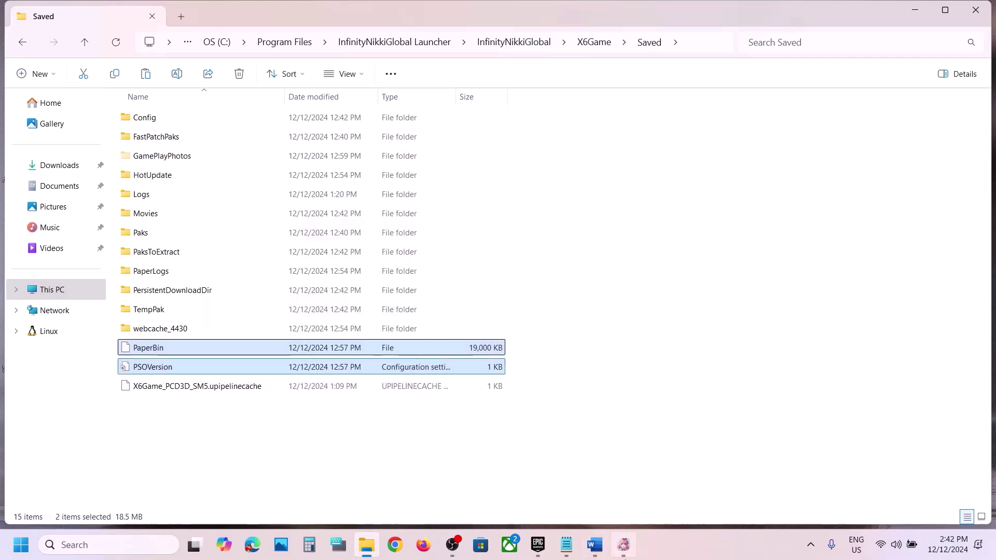
{"action": "left_click", "coordinate": [624, 554]}
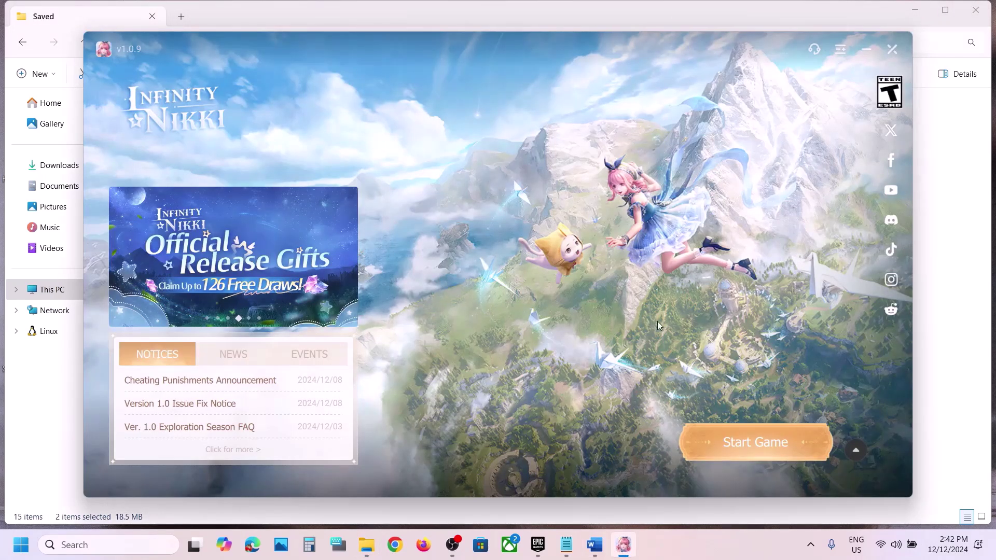
{"action": "left_click", "coordinate": [74, 437]}
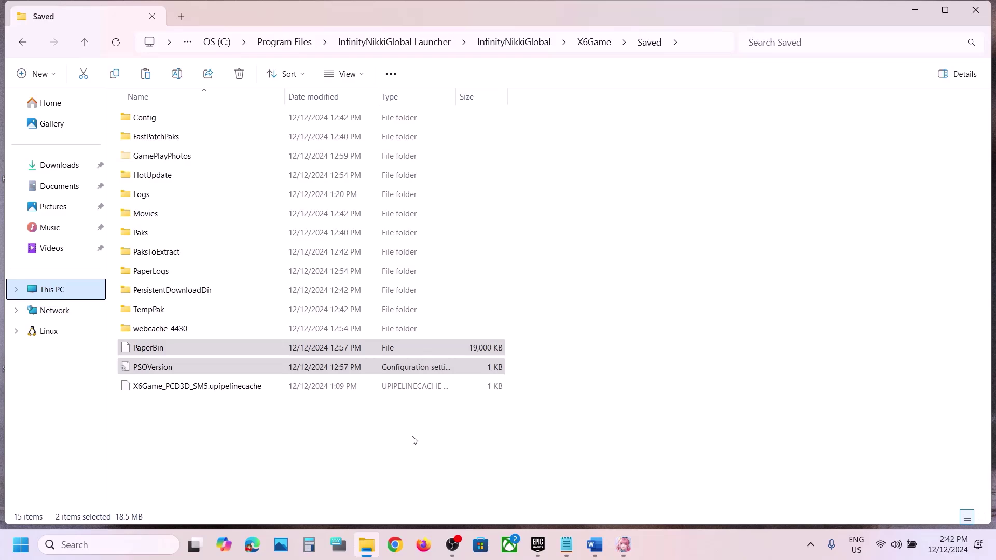
{"action": "key", "text": "super+d"}
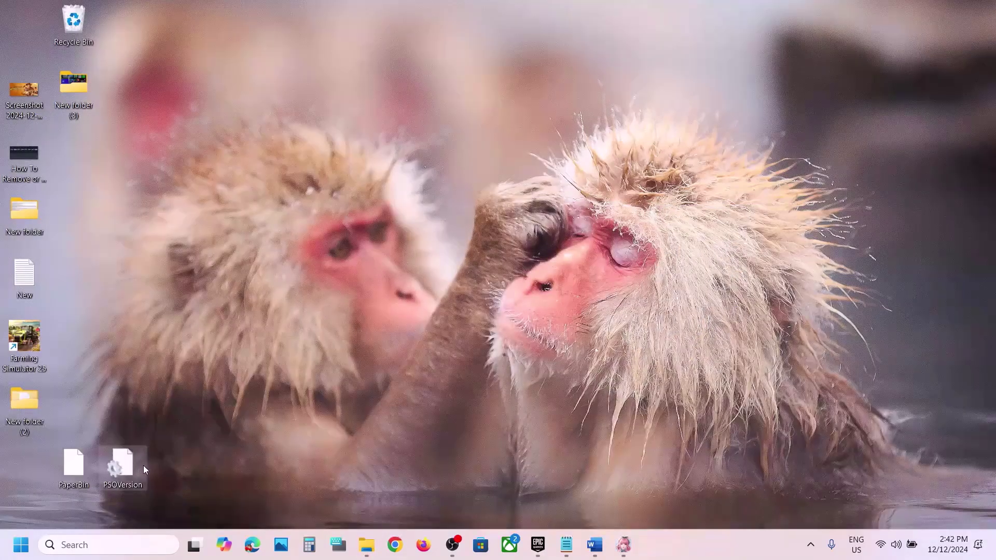
{"action": "key", "text": "super+d"}
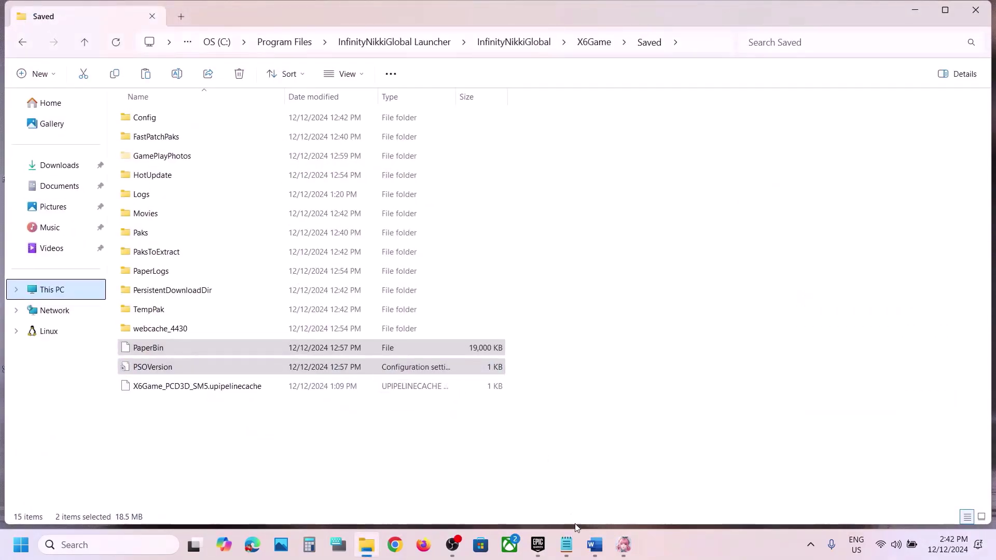
- Switch to the Word document, highlight the Step 2 text "Uninstall & Reinstall AntiCheatExpert", and return to File Explorer
{"action": "left_click", "coordinate": [595, 546]}
{"action": "scroll", "coordinate": [400, 343], "scroll_direction": "down", "scroll_amount": 3}
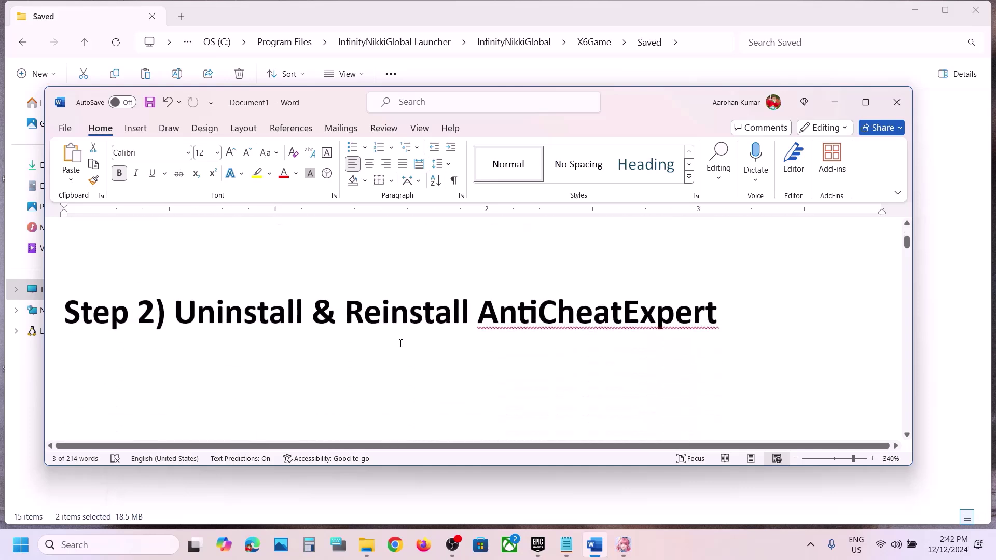
{"action": "left_click_drag", "start_coordinate": [175, 310], "coordinate": [754, 326]}
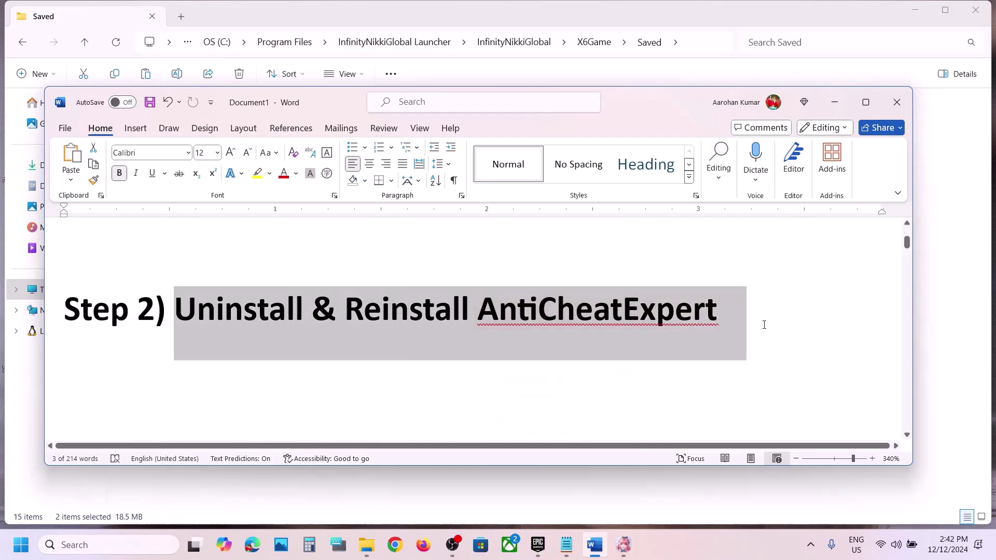
{"action": "left_click", "coordinate": [640, 16]}
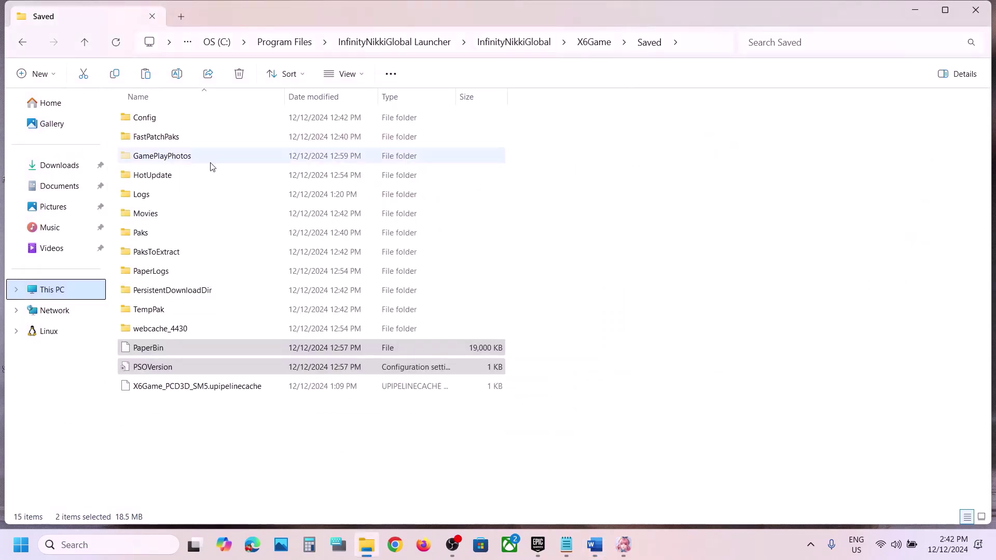
- Go up to the X6Game folder and open Binaries\Win64\AntiCheatExpert
{"action": "left_click", "coordinate": [85, 42]}
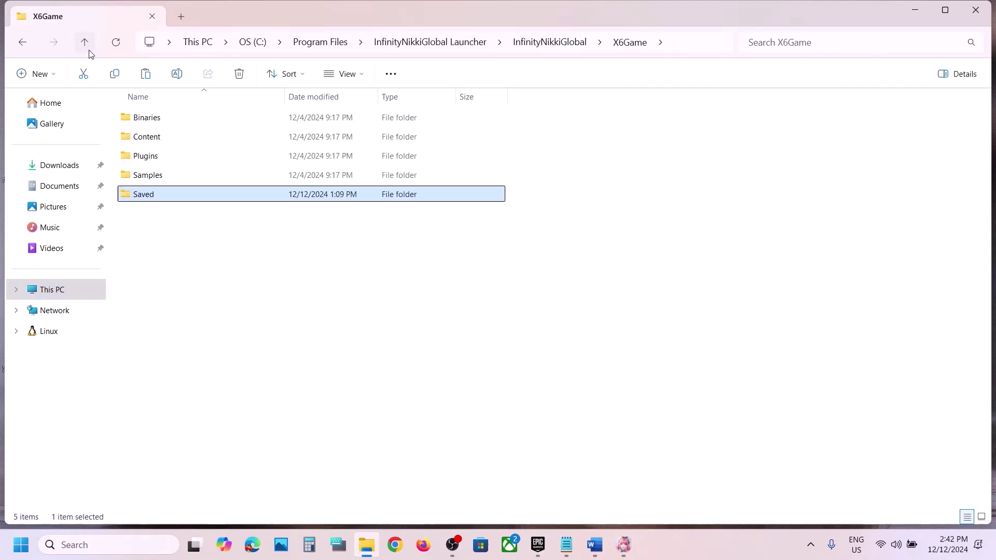
{"action": "left_click", "coordinate": [164, 124]}
{"action": "left_click", "coordinate": [661, 41]}
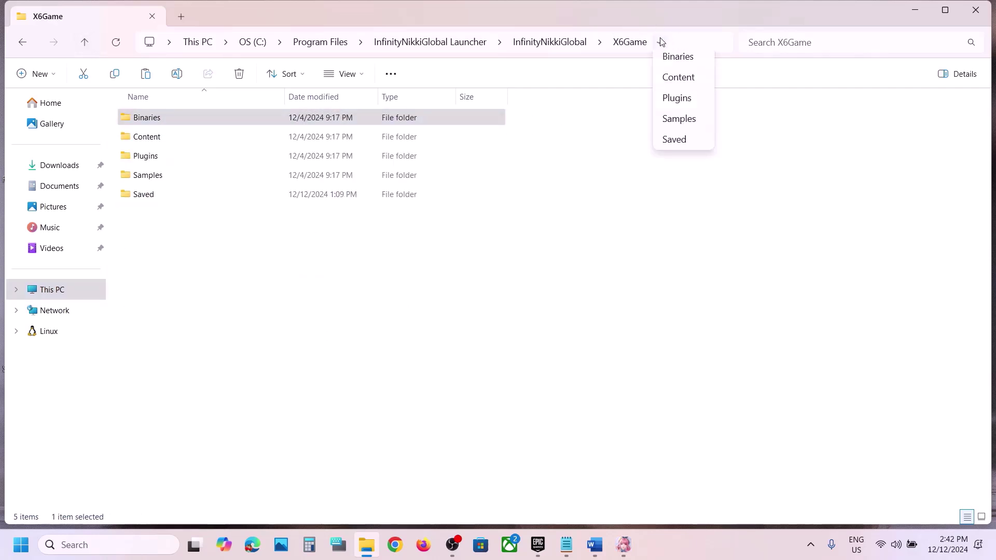
{"action": "left_click", "coordinate": [665, 41]}
{"action": "left_click", "coordinate": [680, 42]}
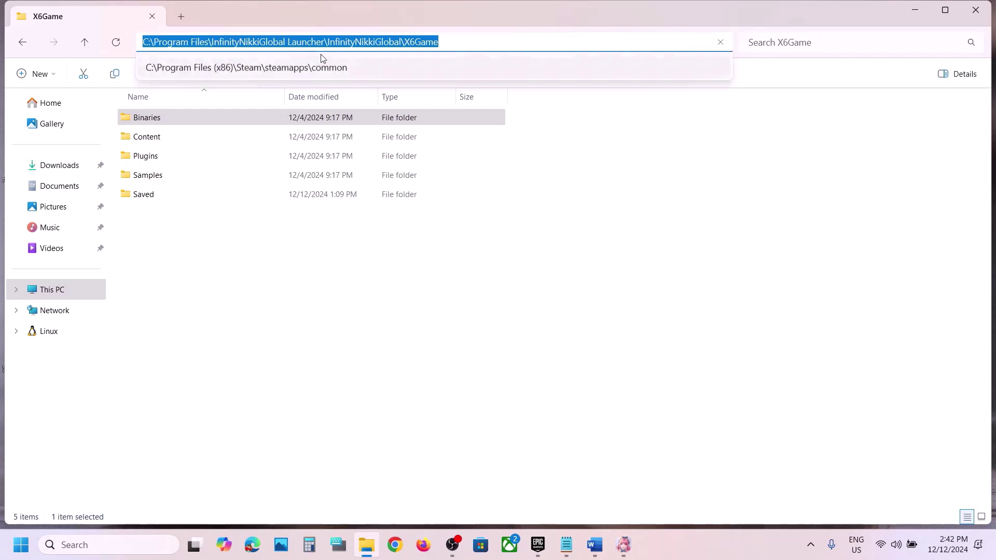
{"action": "key", "text": "Escape"}
{"action": "double_click", "coordinate": [170, 116]}
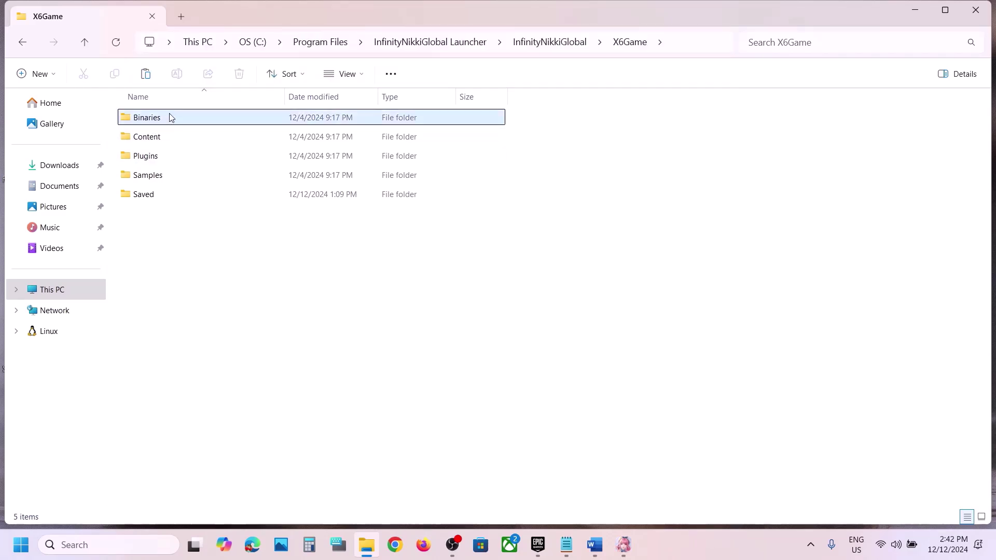
{"action": "double_click", "coordinate": [167, 118]}
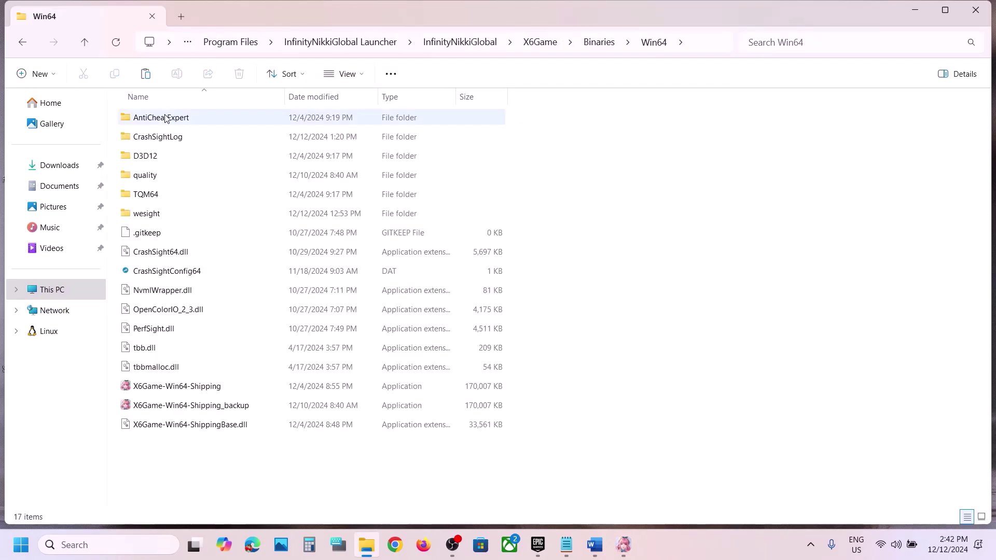
{"action": "left_click", "coordinate": [184, 122]}
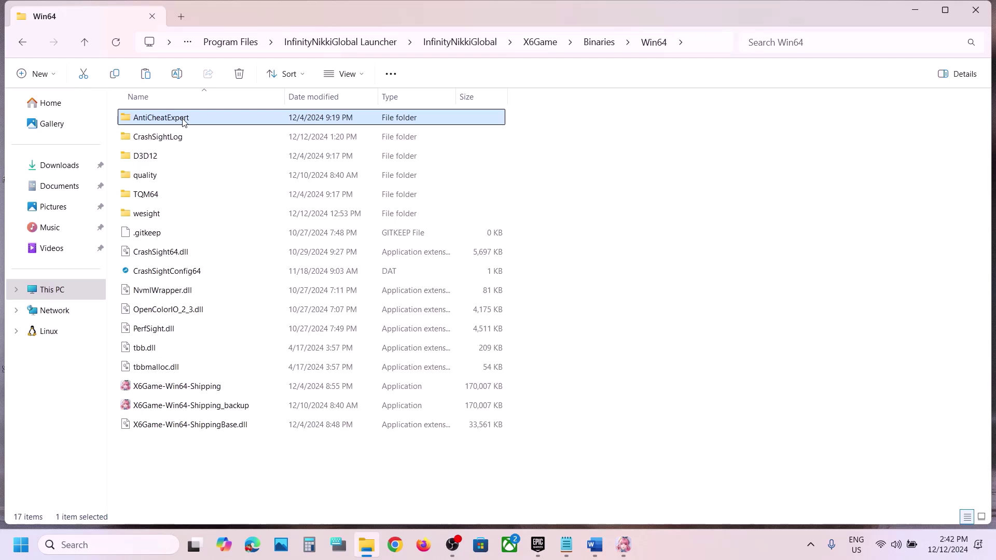
{"action": "double_click", "coordinate": [184, 123]}
- Run ACE-Setup64 as administrator from the AntiCheatExpert folder
{"action": "left_click", "coordinate": [184, 274]}
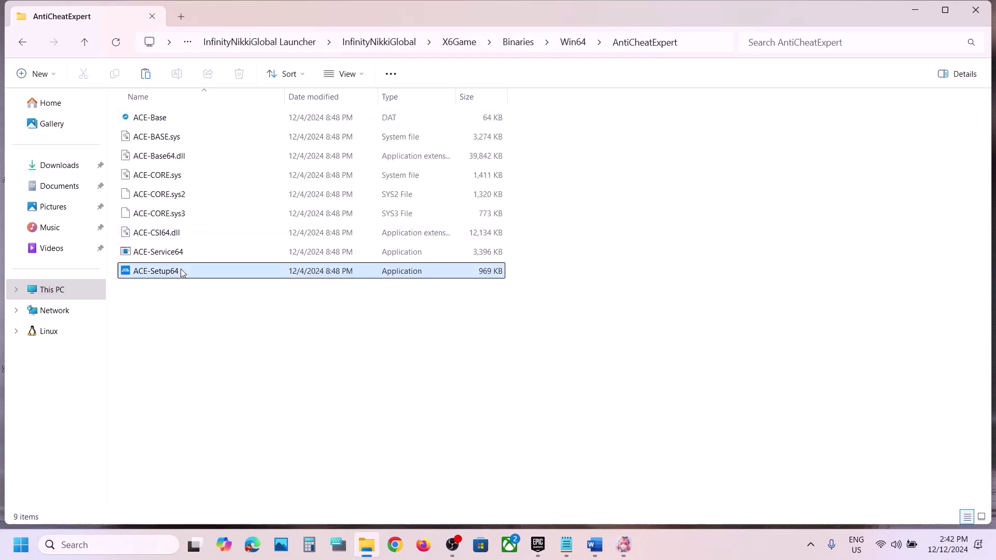
{"action": "right_click", "coordinate": [207, 280]}
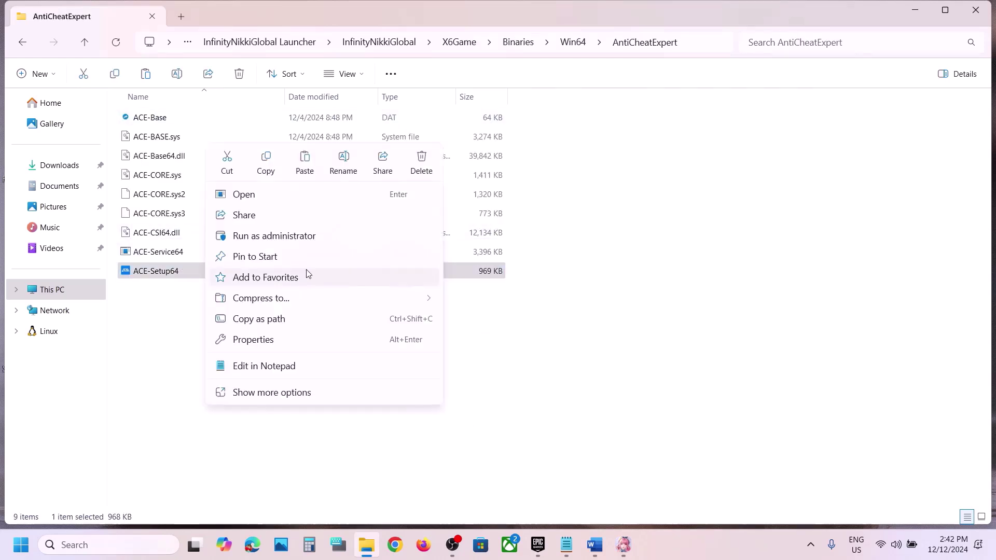
{"action": "left_click", "coordinate": [280, 240]}
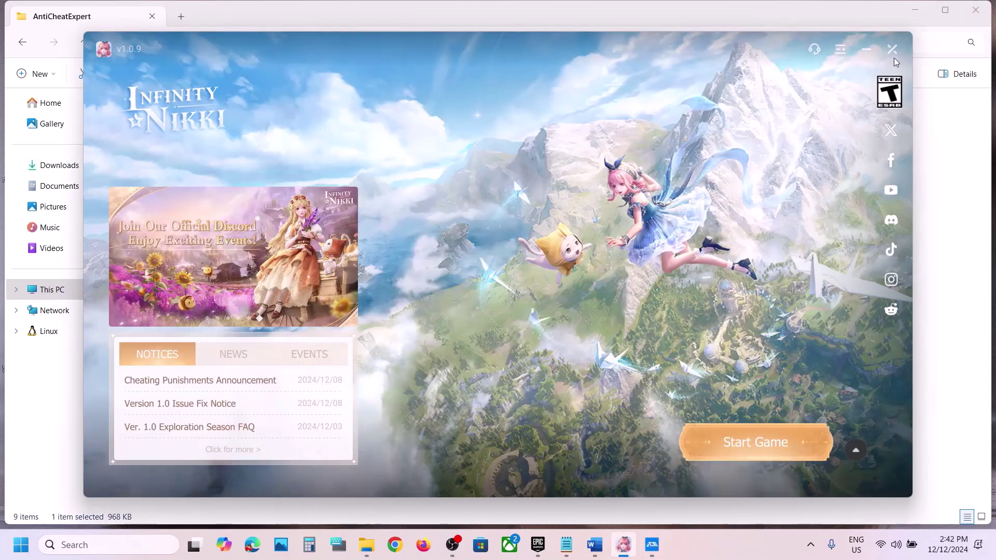
- Quit the Infinity Nikki launcher with the Close Launcher option and bring up the AntiCheatExpert uninstall prompt
{"action": "left_click_drag", "start_coordinate": [895, 58], "coordinate": [894, 46]}
{"action": "left_click", "coordinate": [892, 39]}
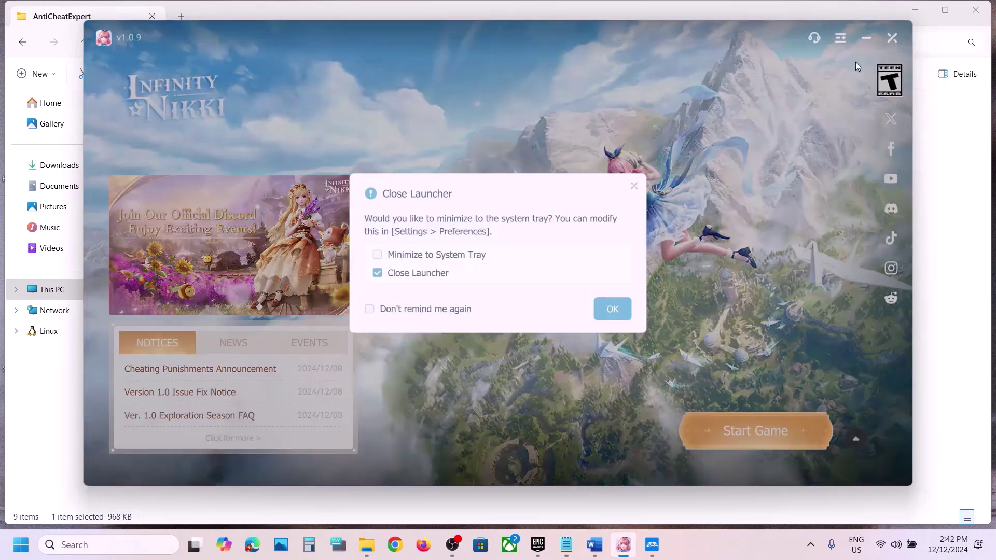
{"action": "left_click", "coordinate": [612, 311]}
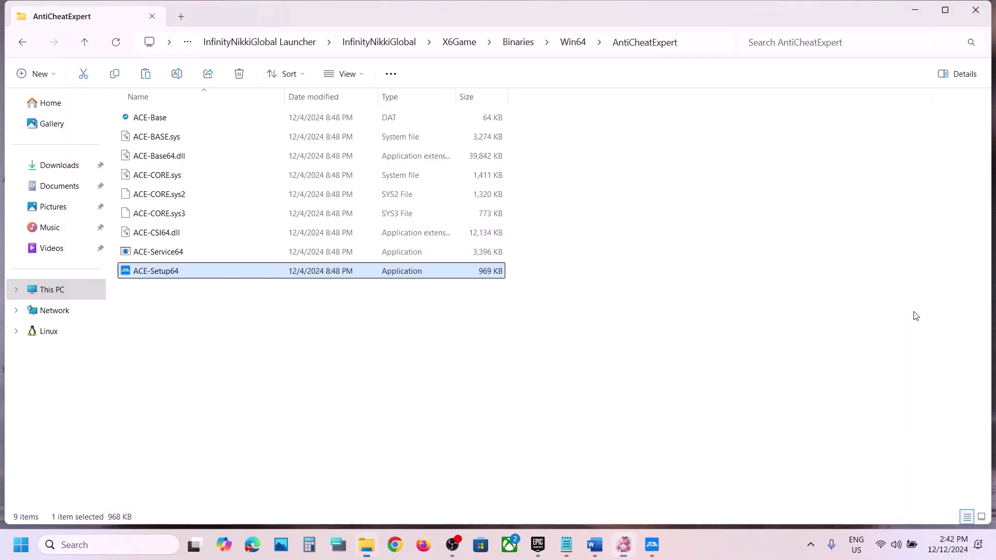
{"action": "left_click", "coordinate": [624, 544]}
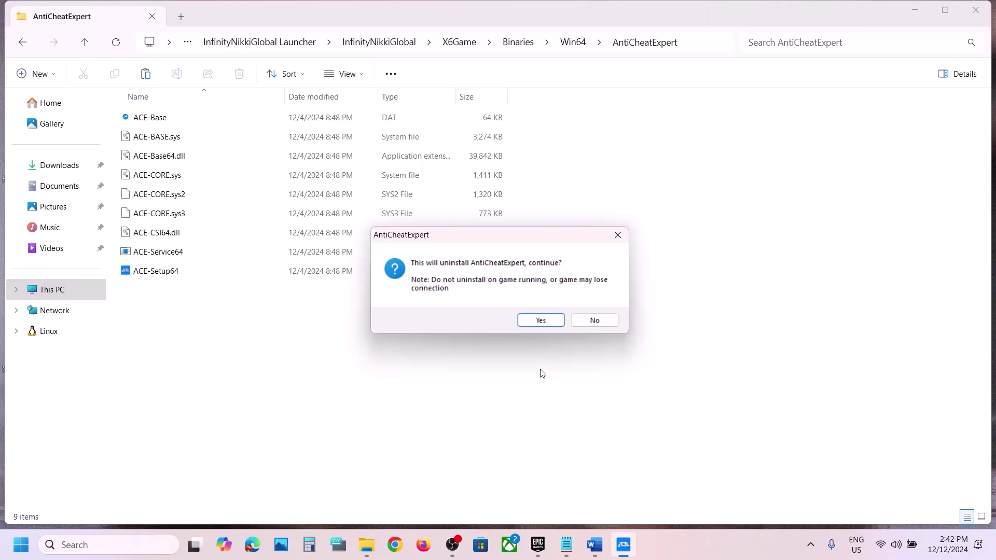
- Confirm the uninstallation of AntiCheatExpert and acknowledge the final residual file removal notice
{"action": "left_click", "coordinate": [541, 322]}
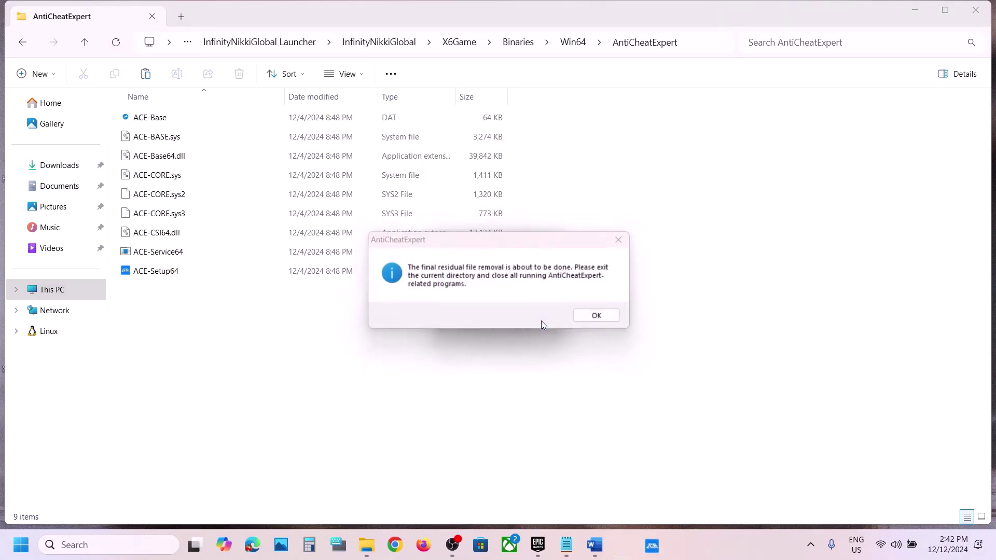
{"action": "left_click", "coordinate": [534, 316]}
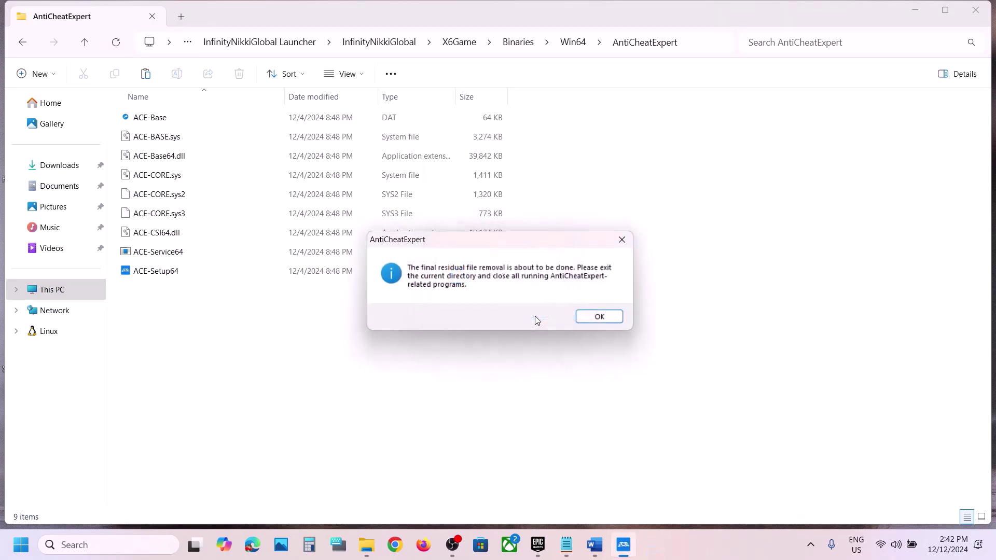
{"action": "left_click", "coordinate": [585, 320]}
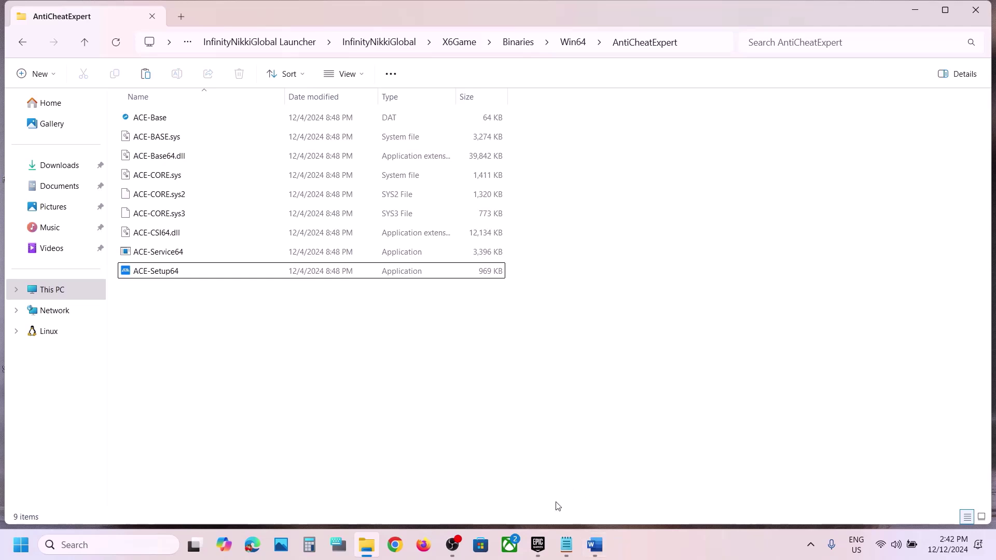
- Switch to the Epic Games Launcher, start the game from the Infinity Nikki launcher, and close the Infinity Nikki loading window
{"action": "left_click", "coordinate": [538, 545]}
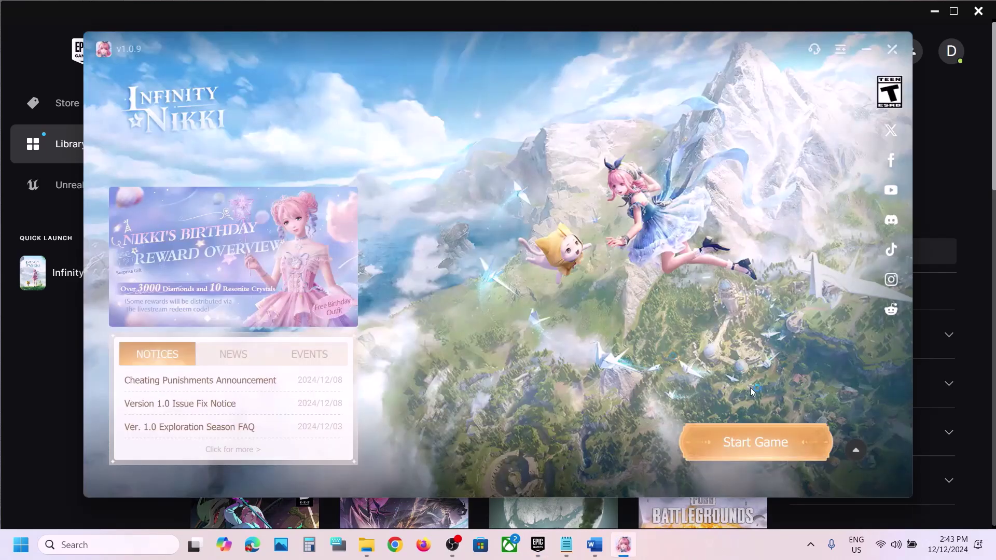
{"action": "left_click", "coordinate": [721, 443]}
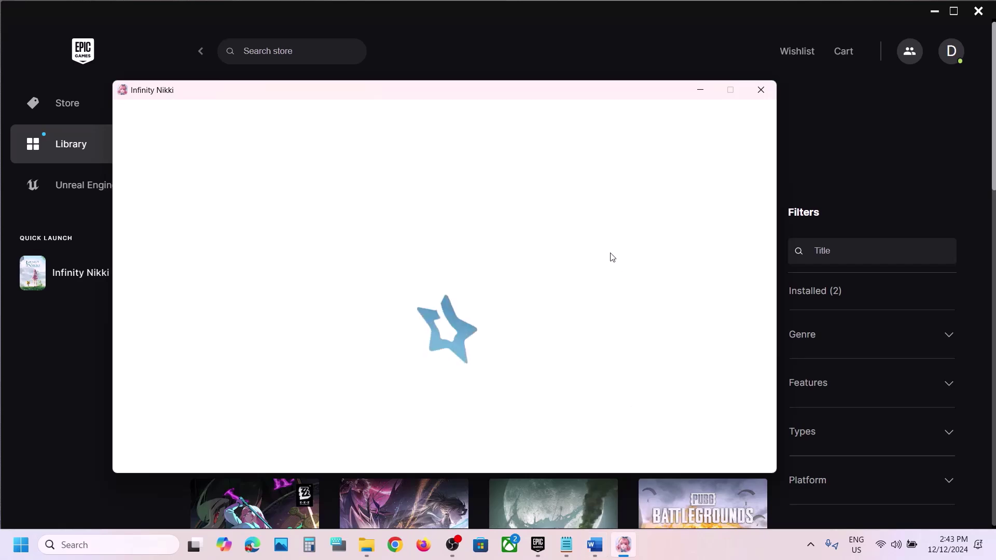
{"action": "left_click", "coordinate": [762, 90]}
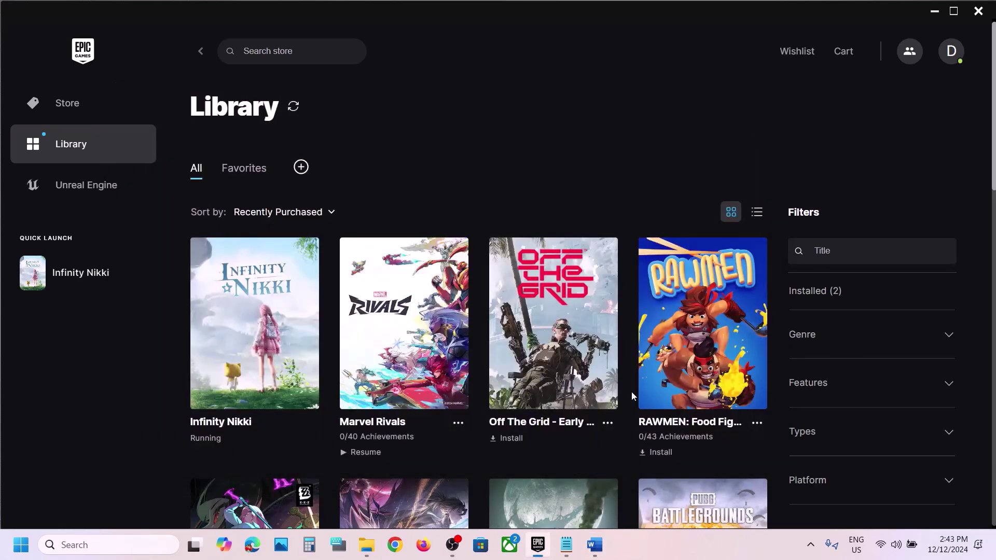
- Switch to the Word document and go to Step 3, "Repair the game files"
{"action": "left_click", "coordinate": [594, 545]}
{"action": "scroll", "coordinate": [452, 319], "scroll_direction": "down", "scroll_amount": 1}
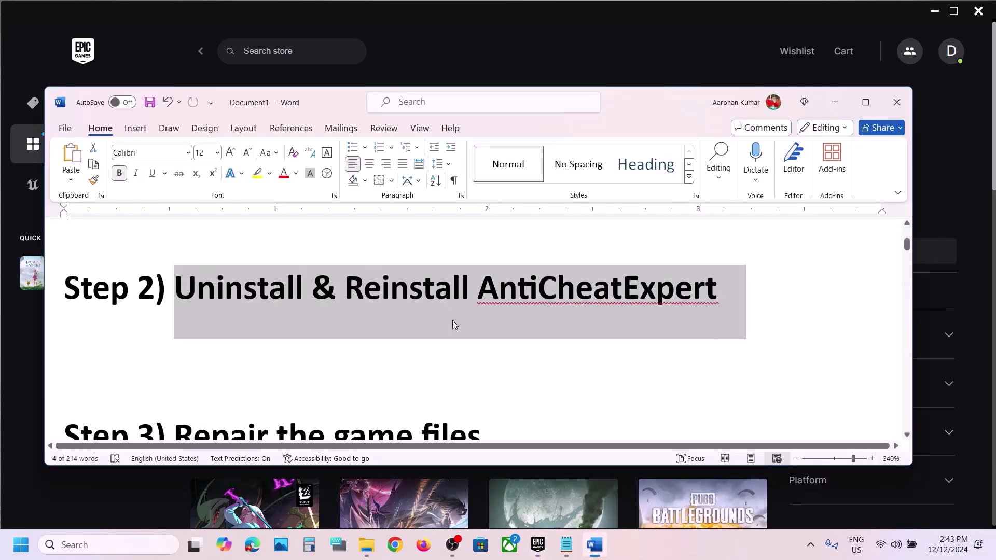
{"action": "scroll", "coordinate": [452, 319], "scroll_direction": "down", "scroll_amount": 2}
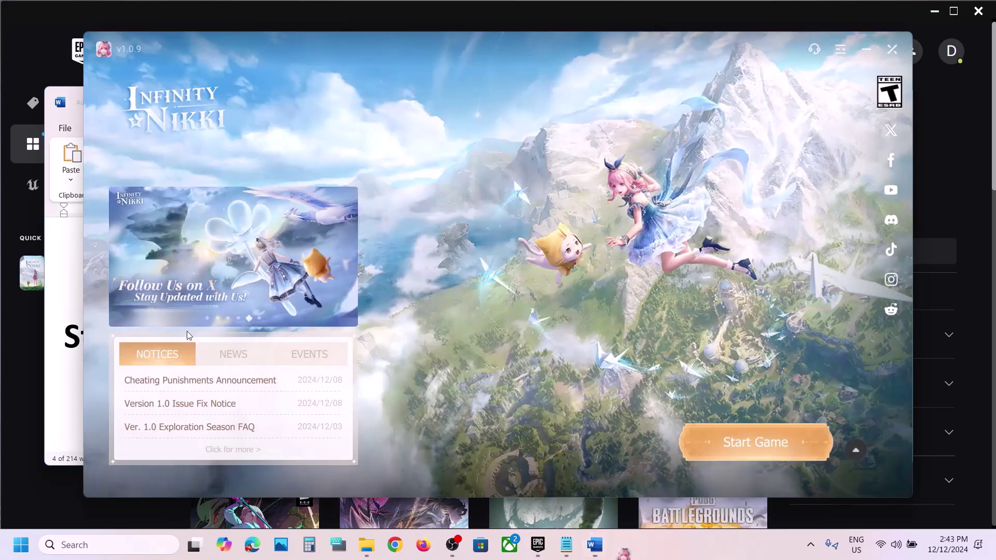
{"action": "left_click", "coordinate": [897, 51]}
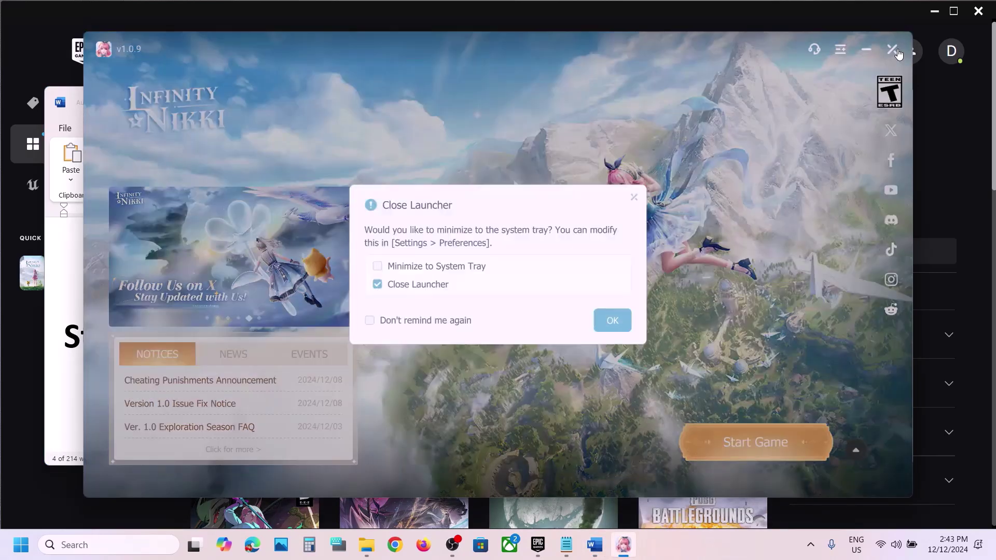
{"action": "left_click", "coordinate": [632, 203]}
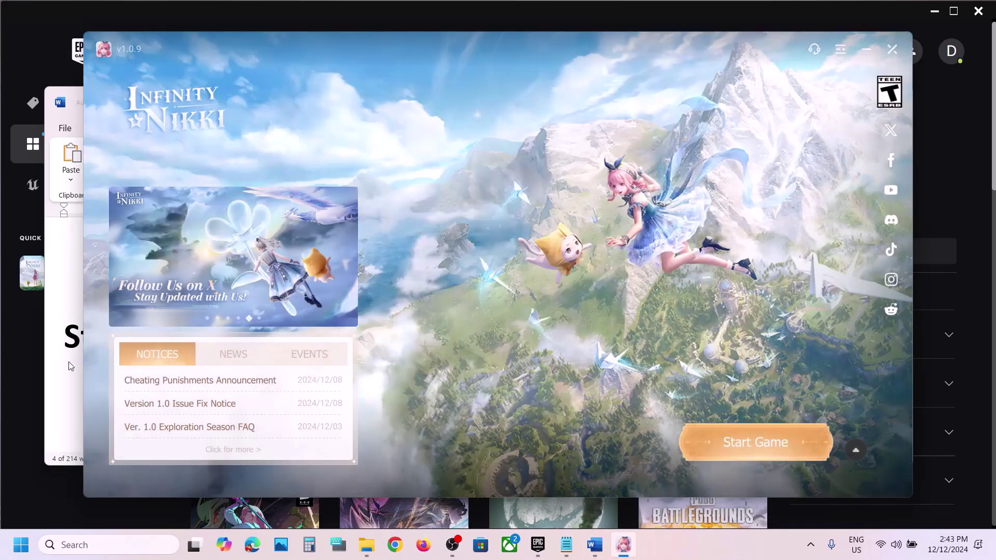
{"action": "left_click", "coordinate": [71, 366]}
{"action": "key", "text": "alt+Tab"}
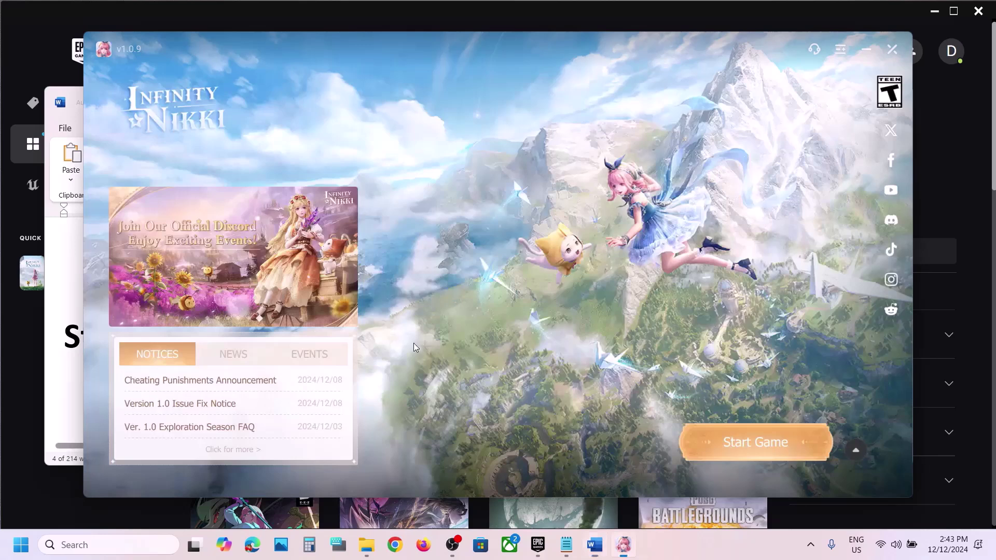
- Show the Repair option in the Infinity Nikki launcher's extra game options and return to the Word document
{"action": "left_click", "coordinate": [856, 454]}
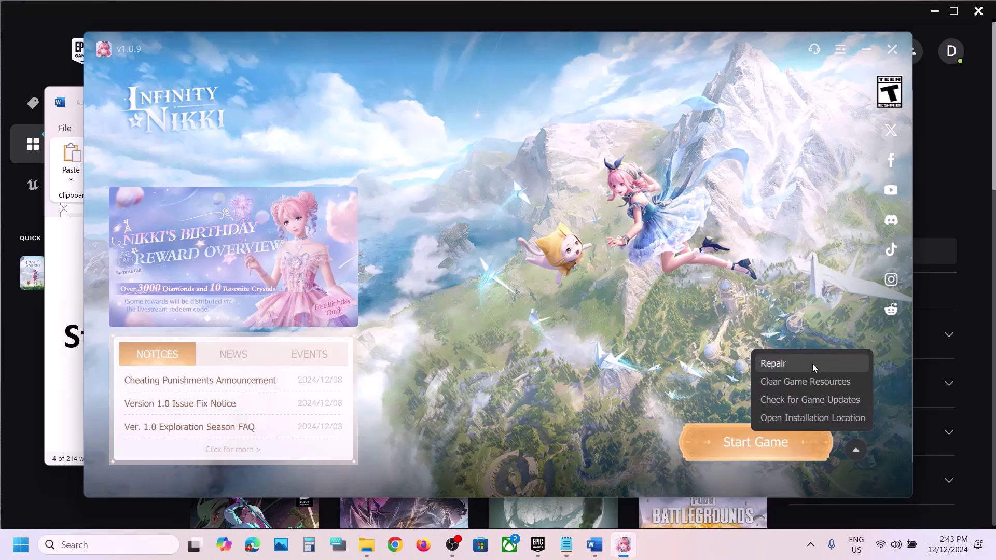
{"action": "left_click", "coordinate": [70, 361]}
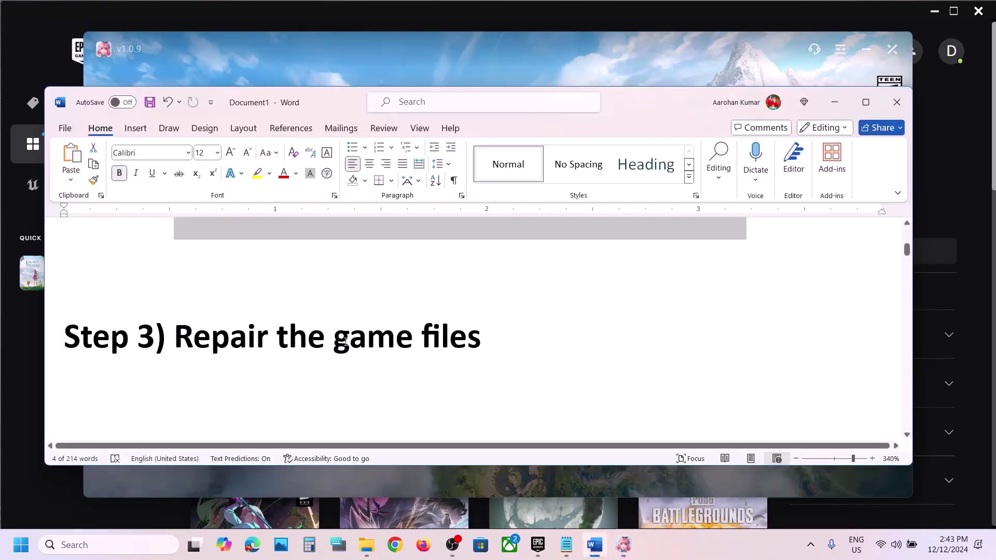
- Go to Step 4 in the Word document and highlight its instructions on Resource Detection, Ray Tracing and DLSS
{"action": "scroll", "coordinate": [346, 341], "scroll_direction": "down", "scroll_amount": 5}
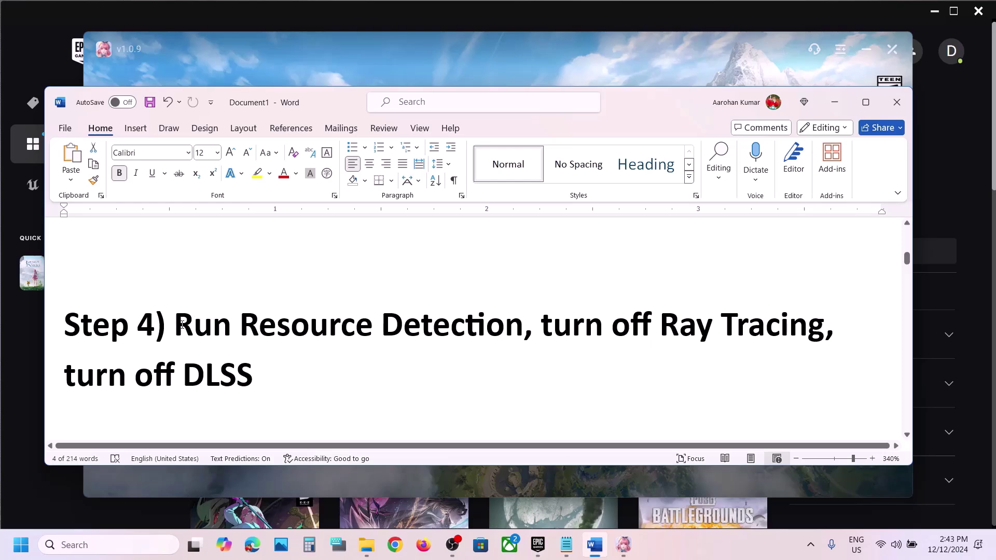
{"action": "left_click_drag", "start_coordinate": [175, 325], "coordinate": [824, 327]}
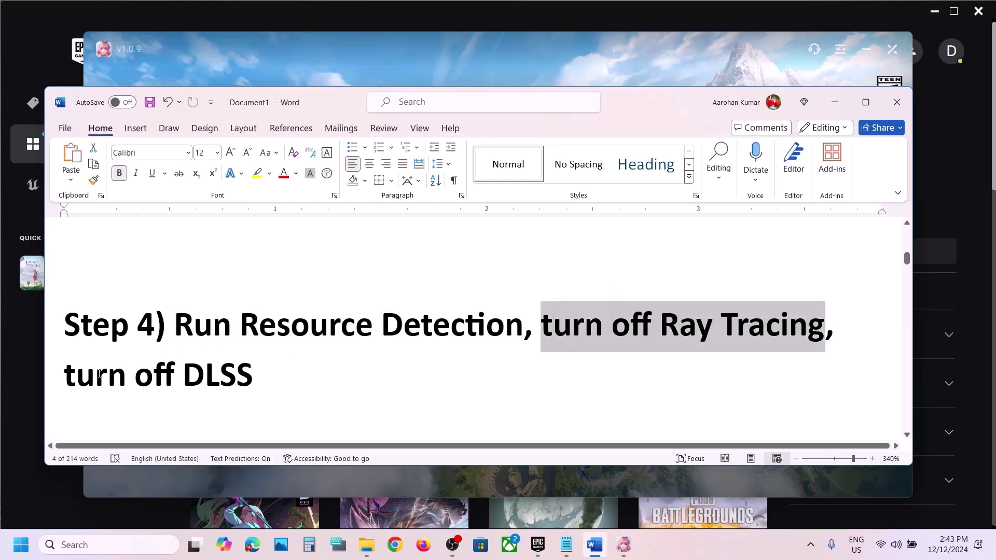
{"action": "left_click_drag", "start_coordinate": [98, 373], "coordinate": [260, 404]}
- Insert "If you are able to launch game, " before "Run Resource Detection" in Step 4
{"action": "left_click", "coordinate": [179, 322]}
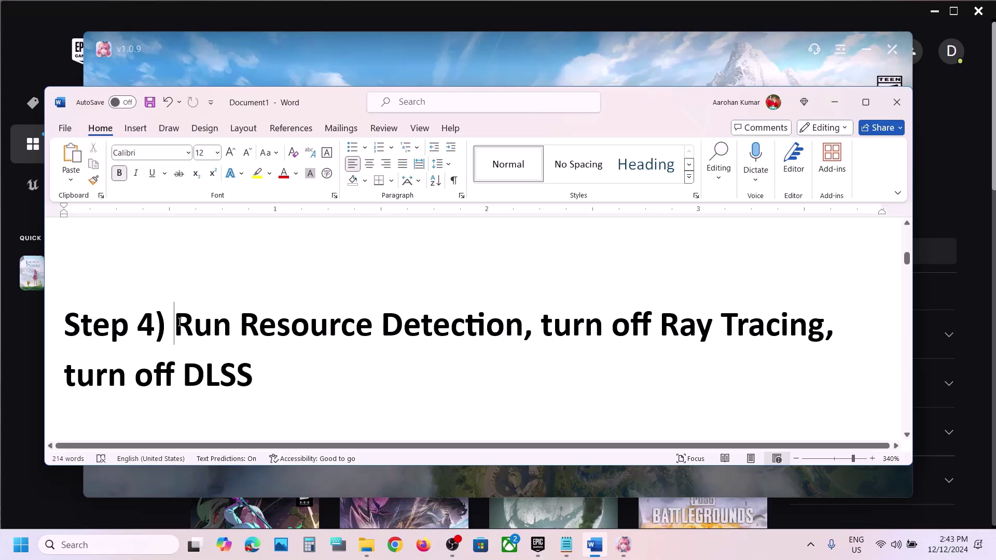
{"action": "type", "text": "If "}
{"action": "type", "text": "y"}
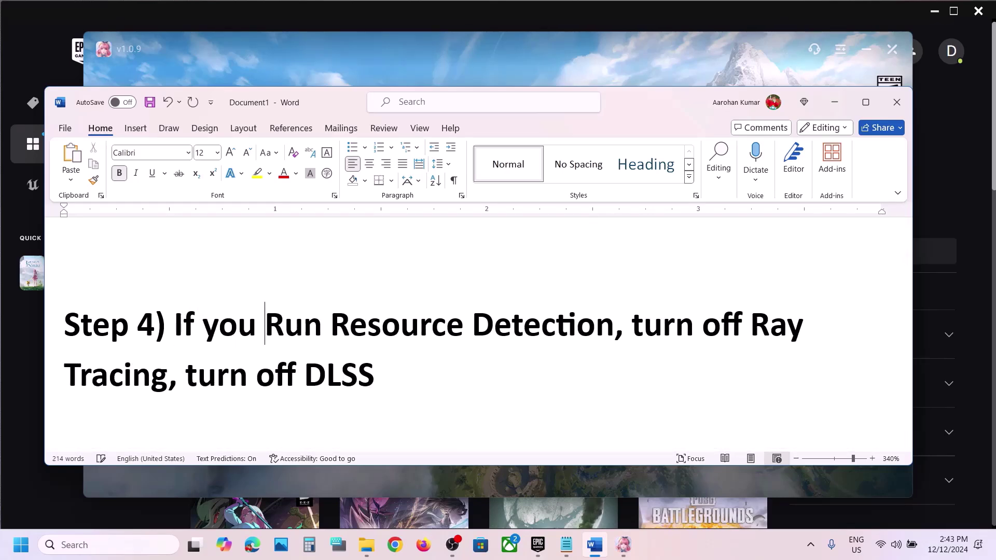
{"action": "type", "text": "ou are able to launc"}
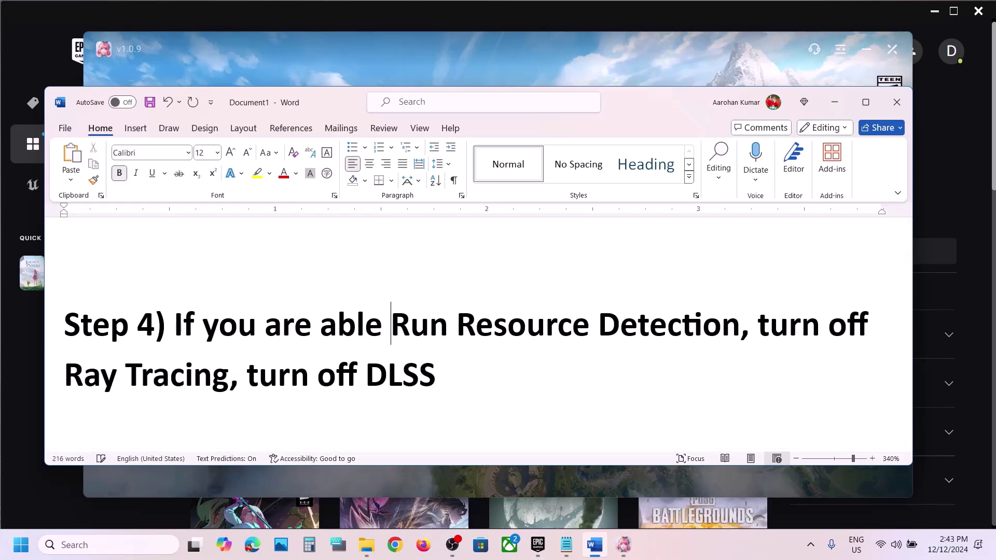
{"action": "type", "text": "h game,"}
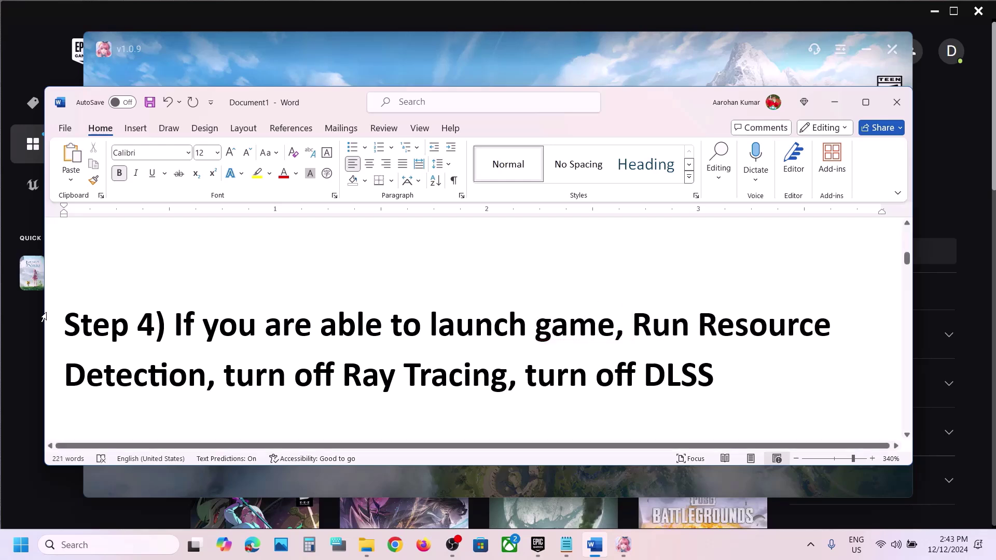
- Switch to the Infinity Nikki screenshots in Photos and advance to the next image
{"action": "left_click", "coordinate": [698, 552]}
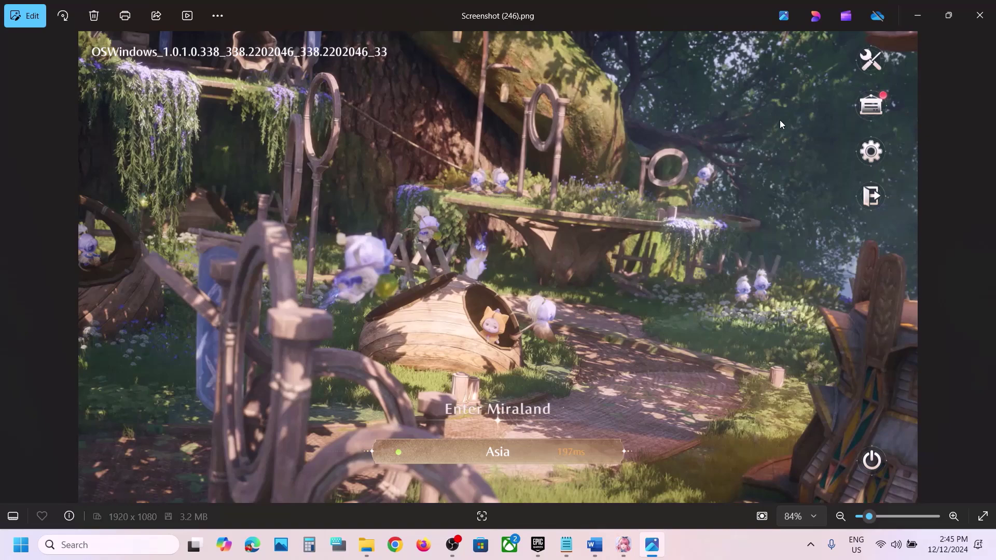
{"action": "key", "text": "Right"}
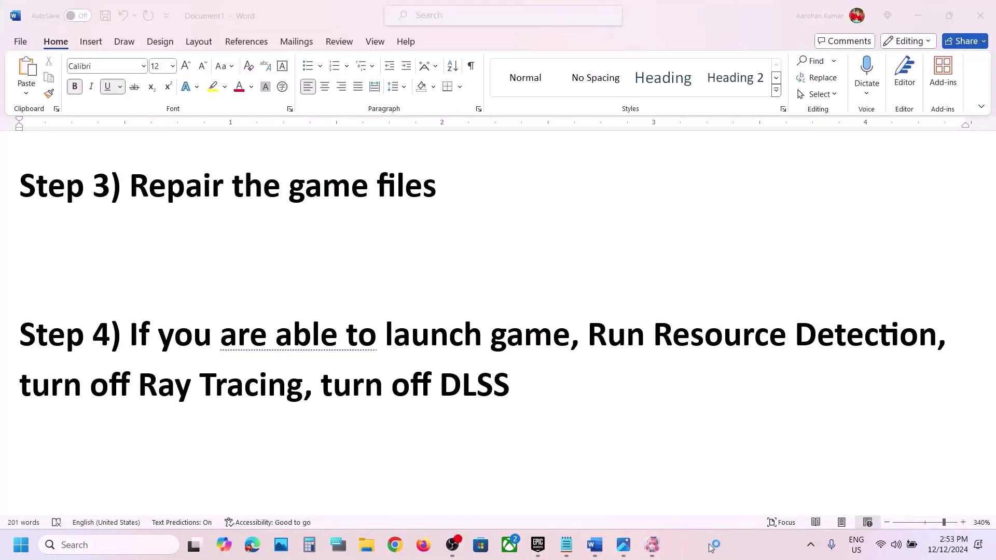
- In the Word document, highlight the Step 5 advice on disabling XMP in BIOS and "Set Windows power plan" in Step 6
{"action": "scroll", "coordinate": [477, 415], "scroll_direction": "down", "scroll_amount": 4}
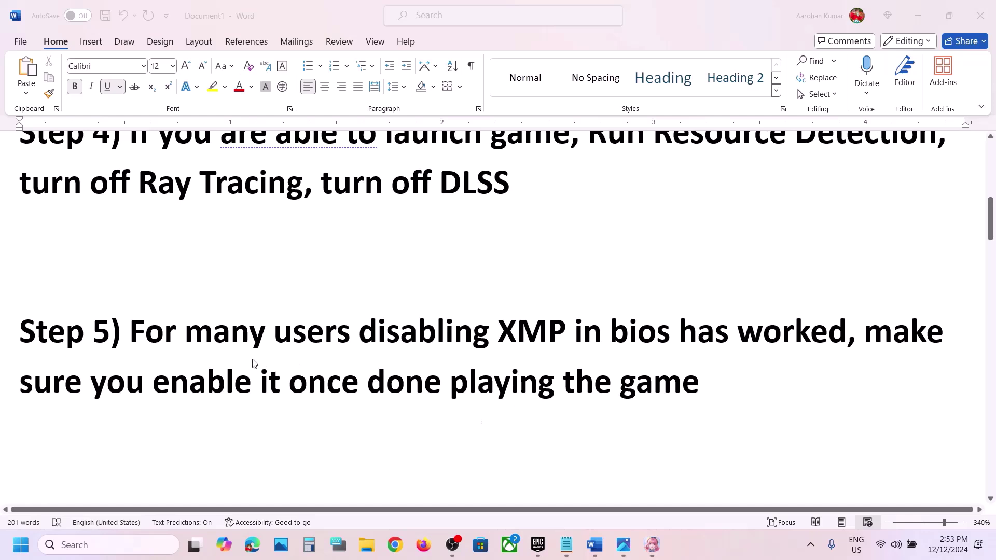
{"action": "left_click", "coordinate": [234, 357]}
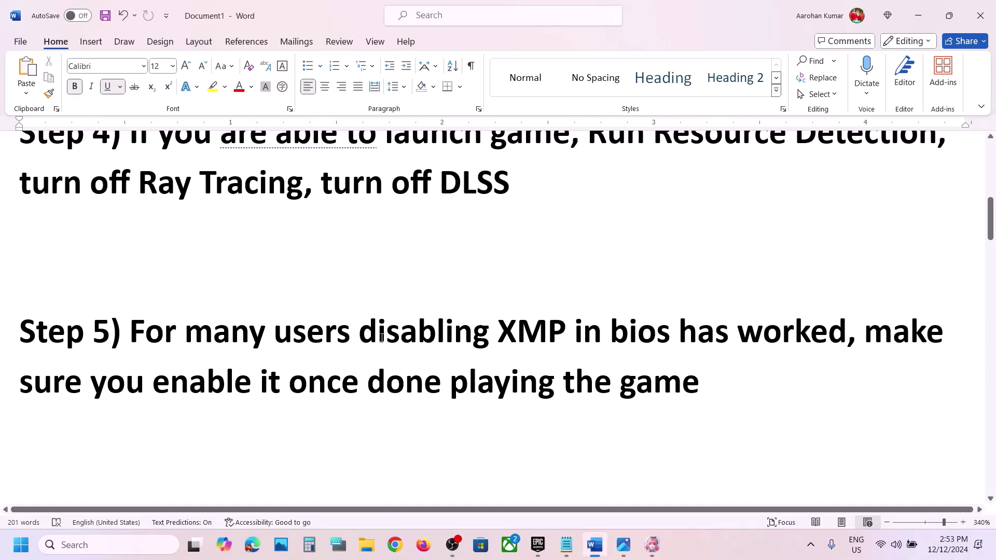
{"action": "left_click_drag", "start_coordinate": [381, 338], "coordinate": [846, 343]}
{"action": "left_click", "coordinate": [517, 344]}
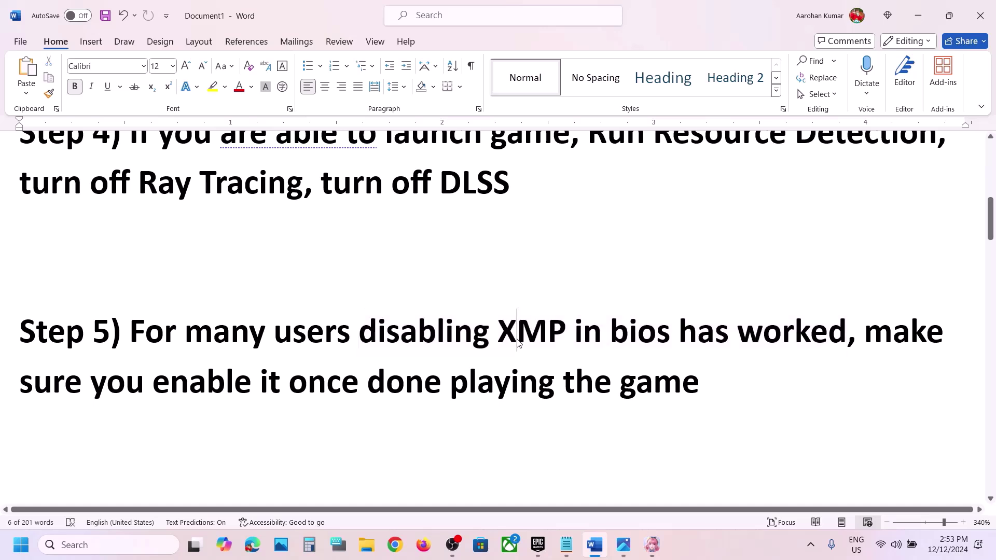
{"action": "left_click_drag", "start_coordinate": [505, 332], "coordinate": [548, 334]}
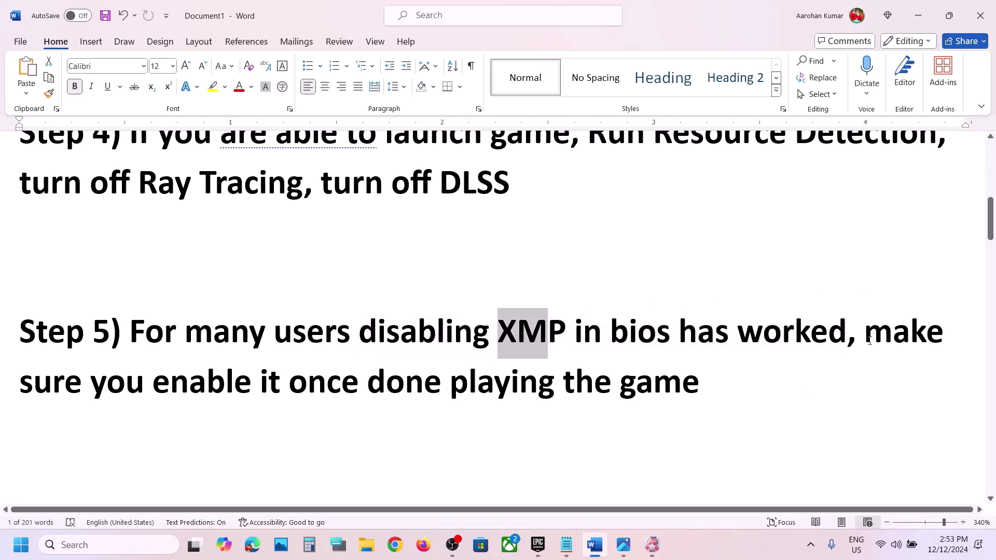
{"action": "left_click_drag", "start_coordinate": [870, 341], "coordinate": [682, 404]}
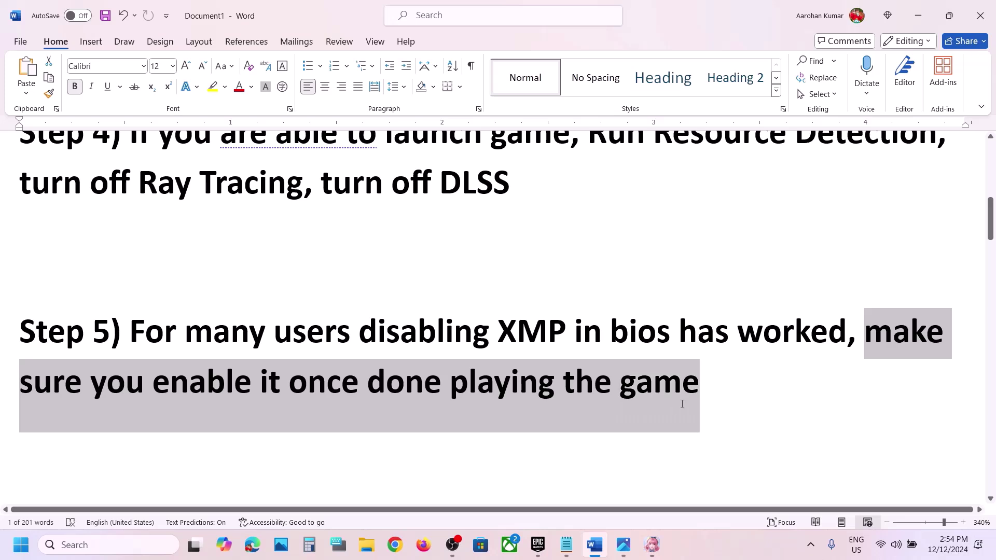
{"action": "left_click", "coordinate": [682, 404]}
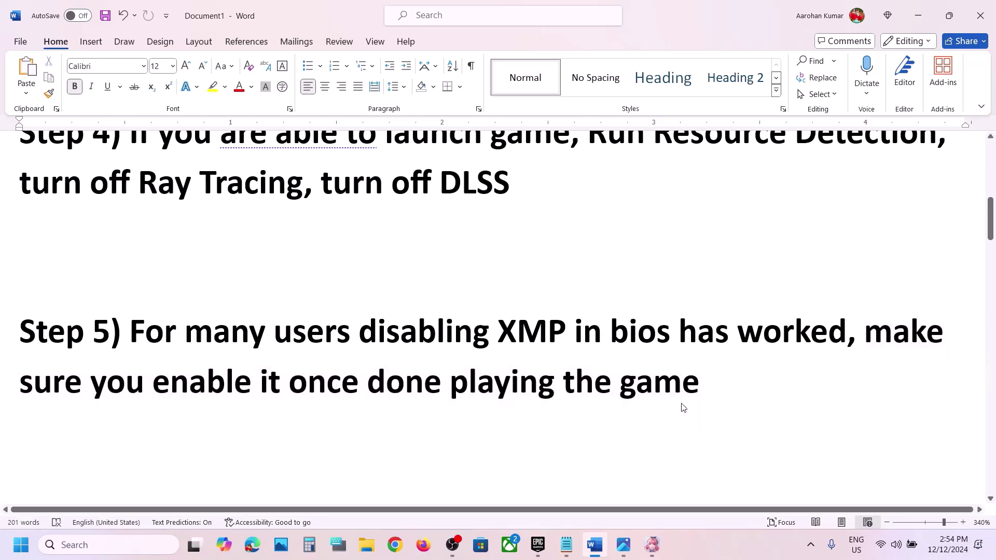
{"action": "scroll", "coordinate": [682, 404], "scroll_direction": "down", "scroll_amount": 3}
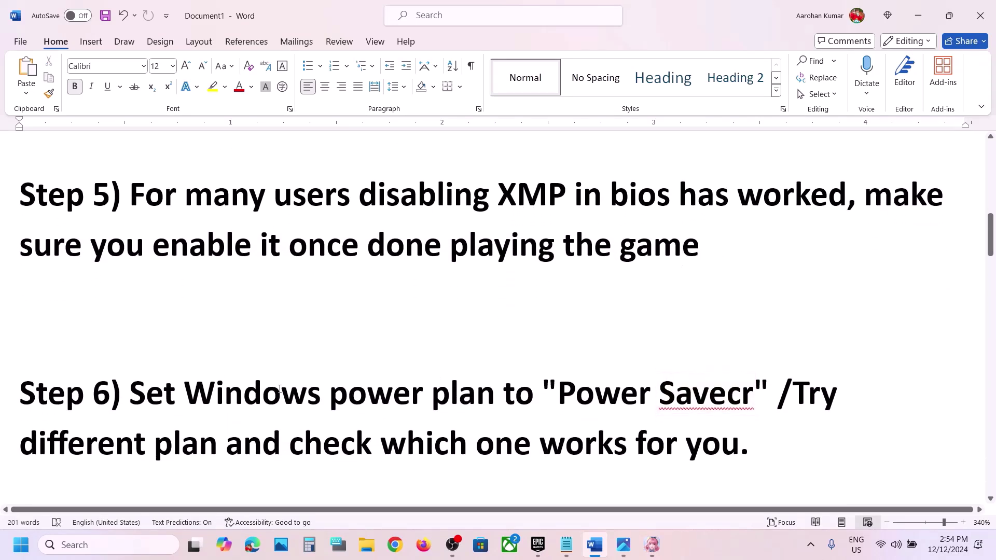
{"action": "left_click_drag", "start_coordinate": [175, 392], "coordinate": [499, 395]}
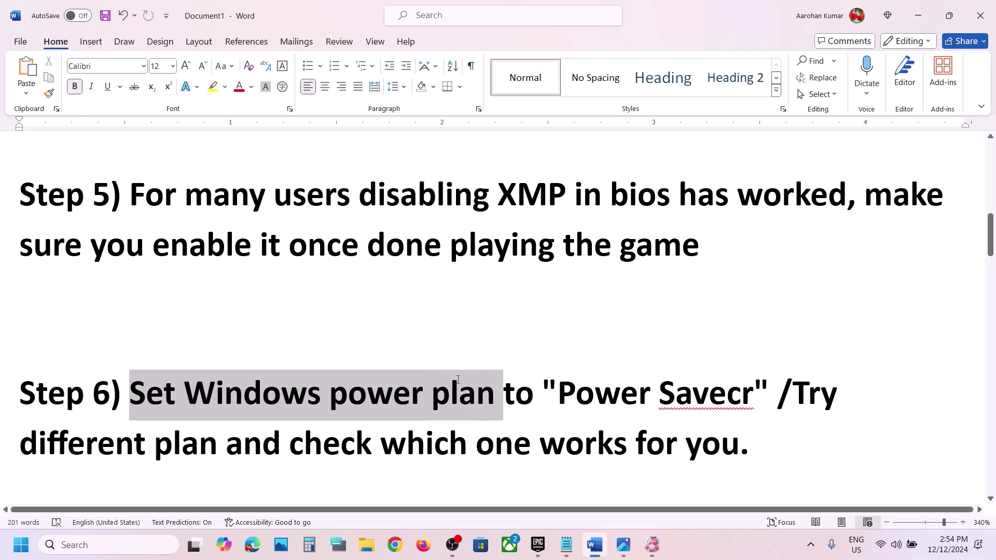
- Open Power Options under Hardware and Sound in Control Panel, and bring up the Power Saver.jpg image in Photos
{"action": "left_click", "coordinate": [126, 549]}
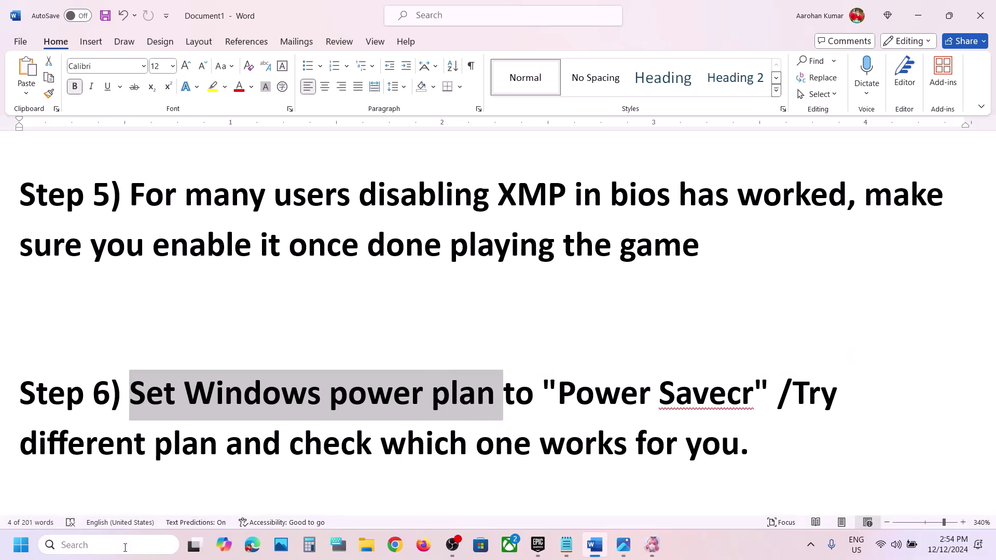
{"action": "type", "text": "control"}
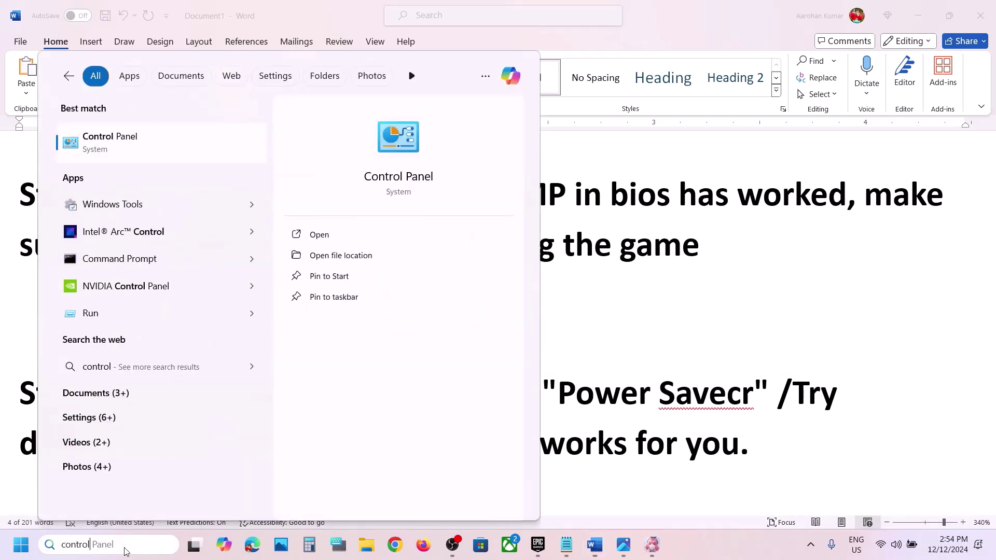
{"action": "key", "text": "Return"}
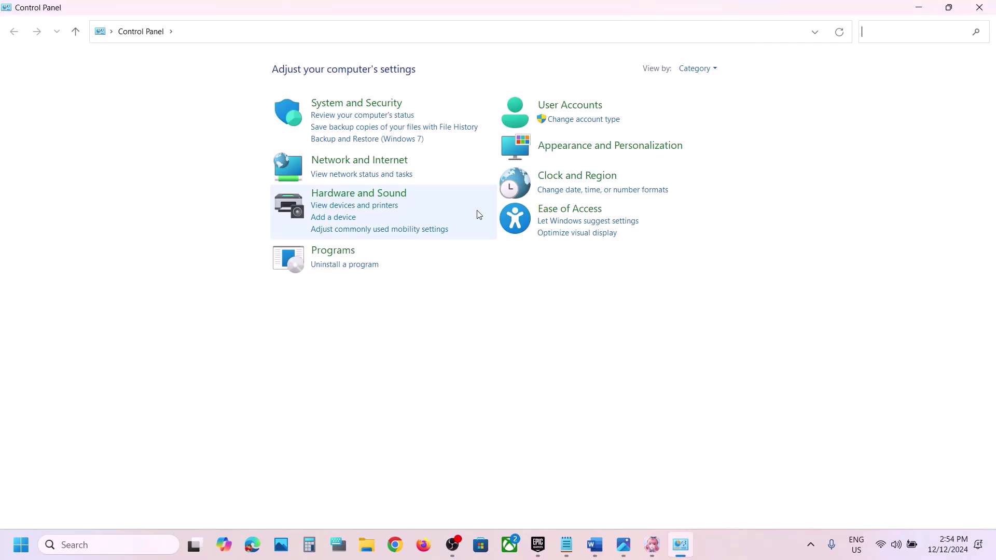
{"action": "left_click", "coordinate": [377, 199]}
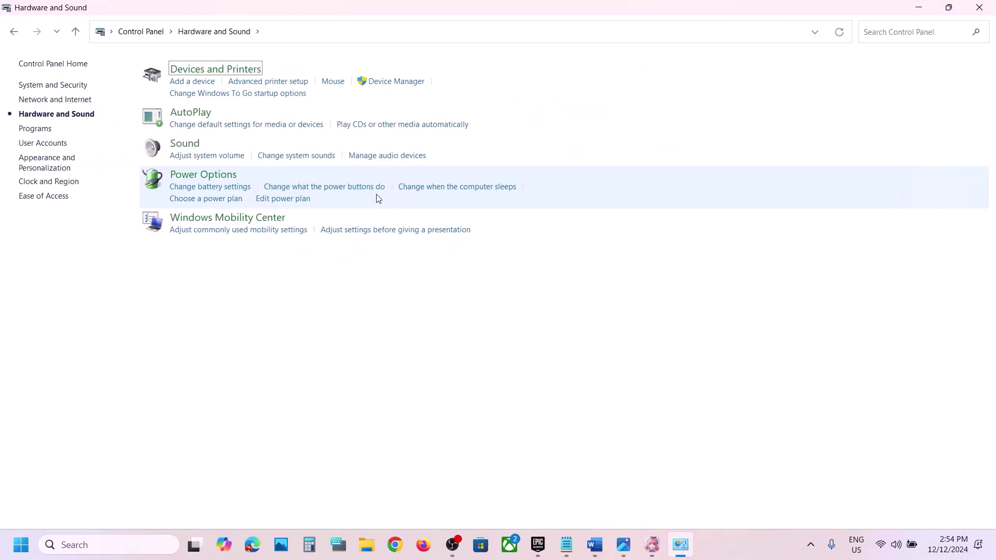
{"action": "left_click", "coordinate": [209, 178]}
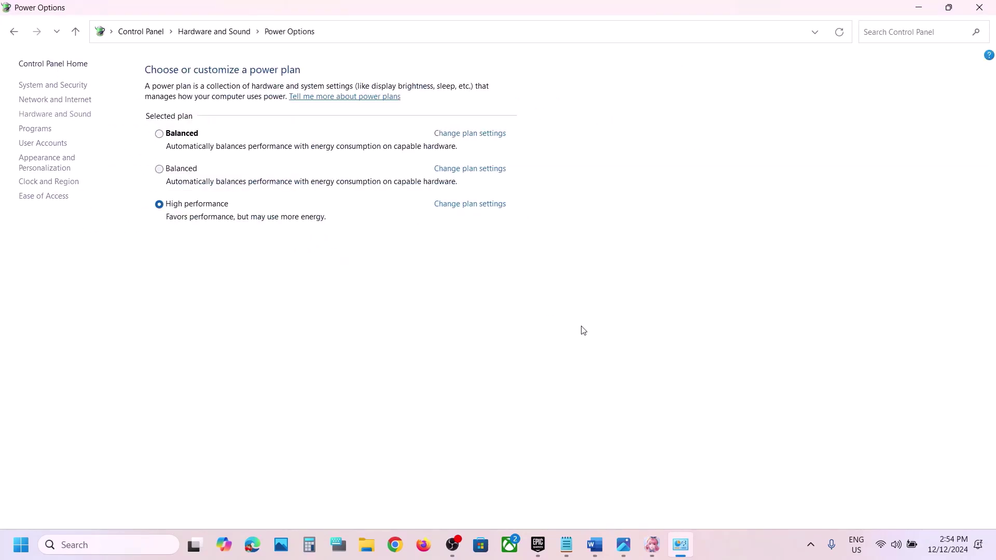
{"action": "left_click", "coordinate": [624, 545]}
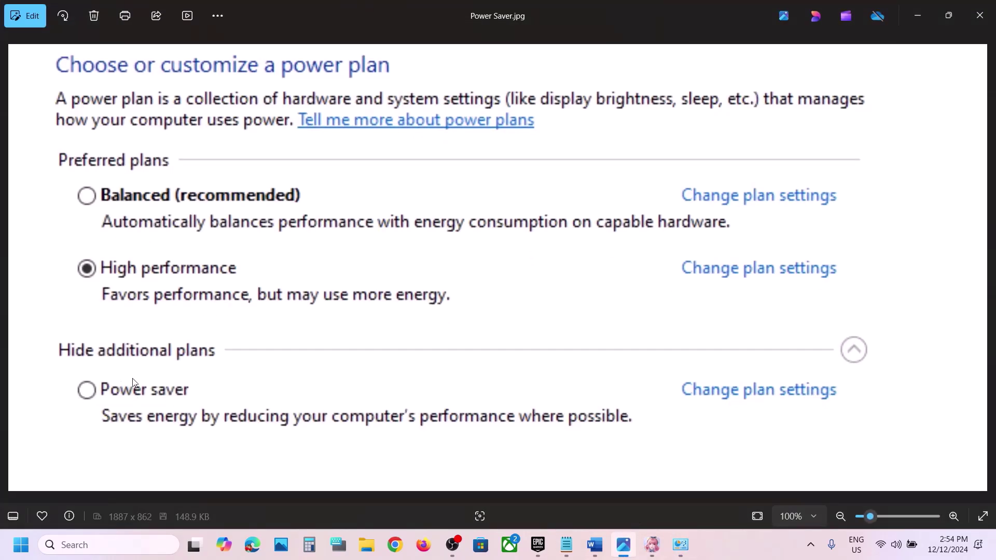
- Close the Power Saver image and Power Options, and highlight the Step 7 advice on allowing the game exe in the Word document
{"action": "left_click", "coordinate": [980, 16]}
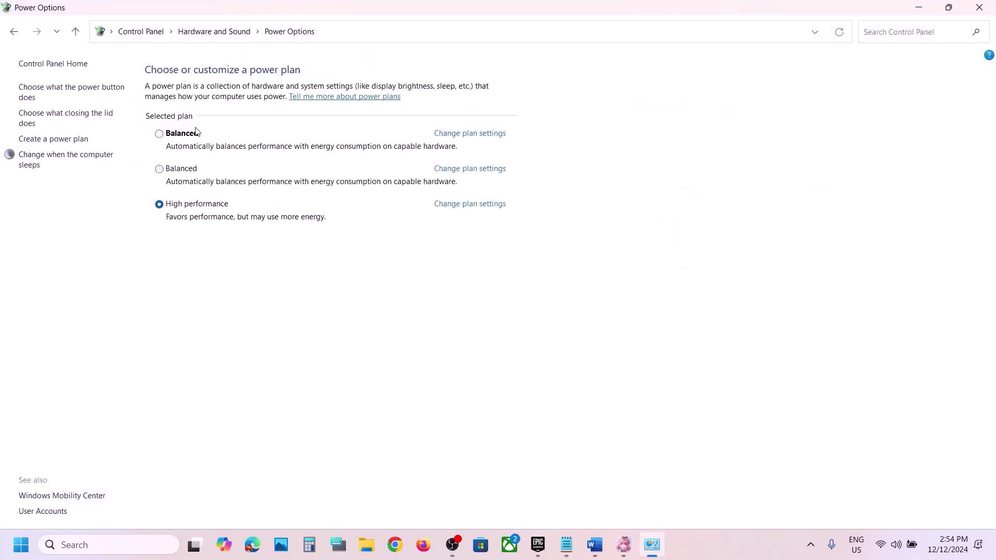
{"action": "left_click", "coordinate": [987, 16]}
{"action": "scroll", "coordinate": [534, 301], "scroll_direction": "down", "scroll_amount": 3}
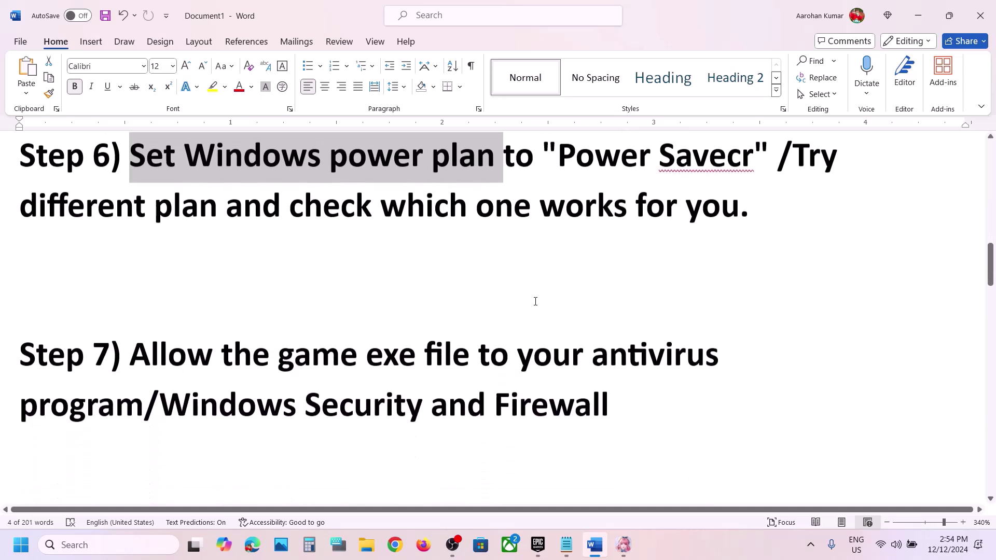
{"action": "scroll", "coordinate": [536, 301], "scroll_direction": "down", "scroll_amount": 1}
{"action": "left_click_drag", "start_coordinate": [187, 318], "coordinate": [144, 364]}
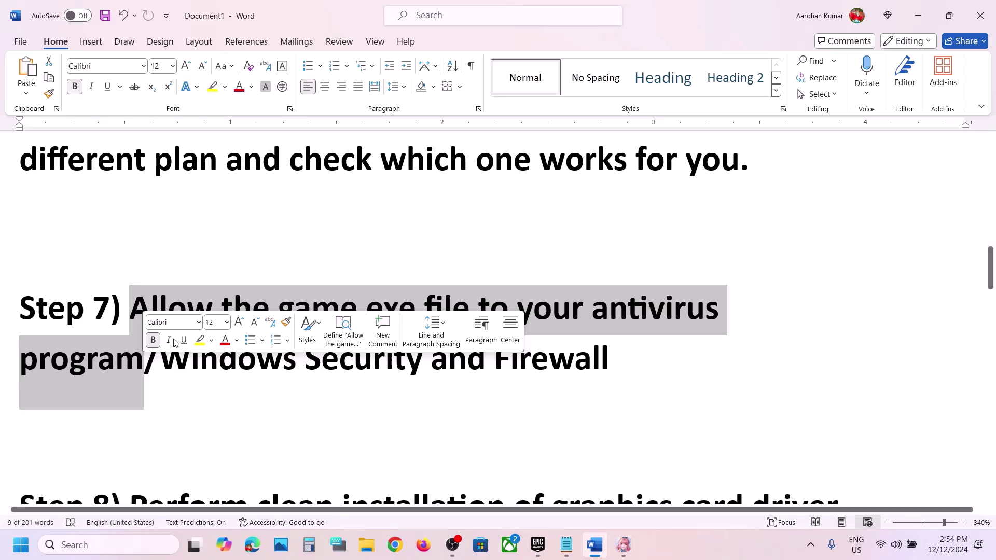
{"action": "left_click", "coordinate": [512, 298]}
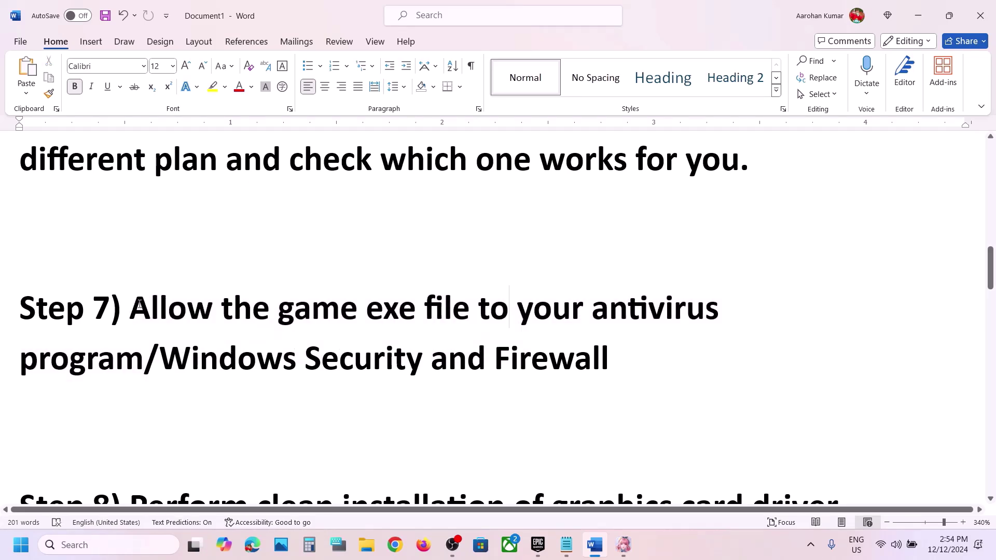
{"action": "mouse_move", "coordinate": [133, 303]}
{"action": "left_mouse_down"}
{"action": "mouse_move", "coordinate": [144, 358]}
{"action": "mouse_move", "coordinate": [130, 310]}
{"action": "left_mouse_up"}
{"action": "left_click", "coordinate": [145, 357]}
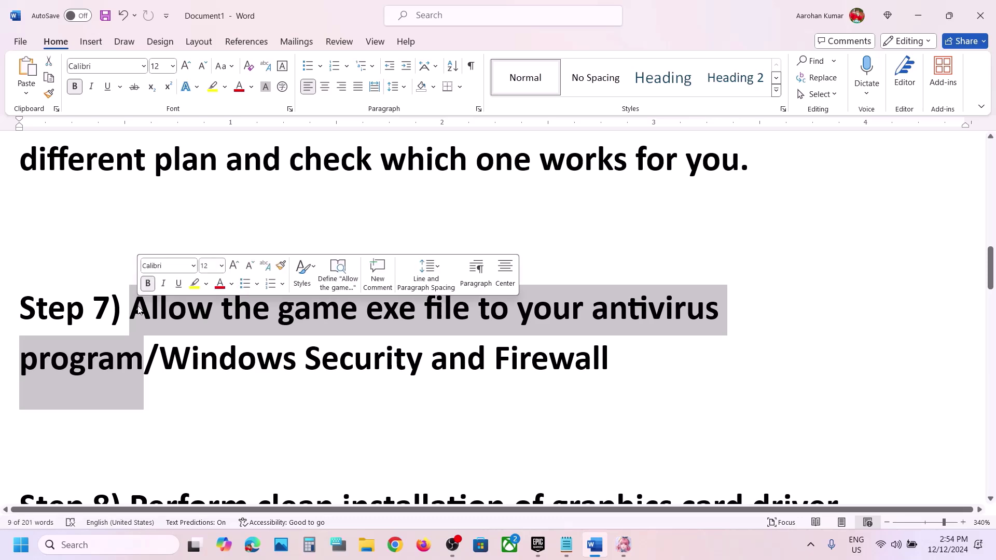
- Open the Windows Security page for allowing an app through Controlled folder access, under Ransomware protection
{"action": "key", "text": "super+i"}
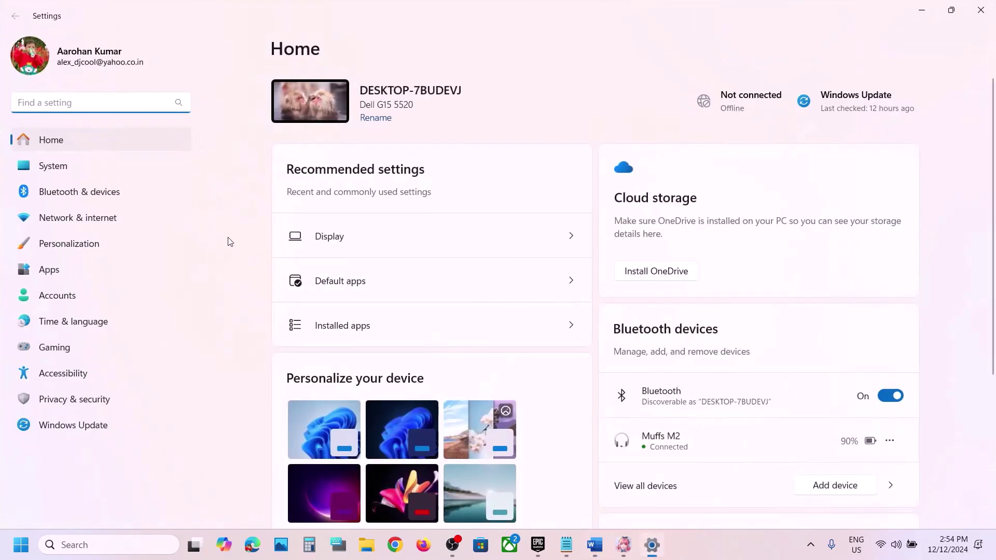
{"action": "left_click", "coordinate": [72, 399]}
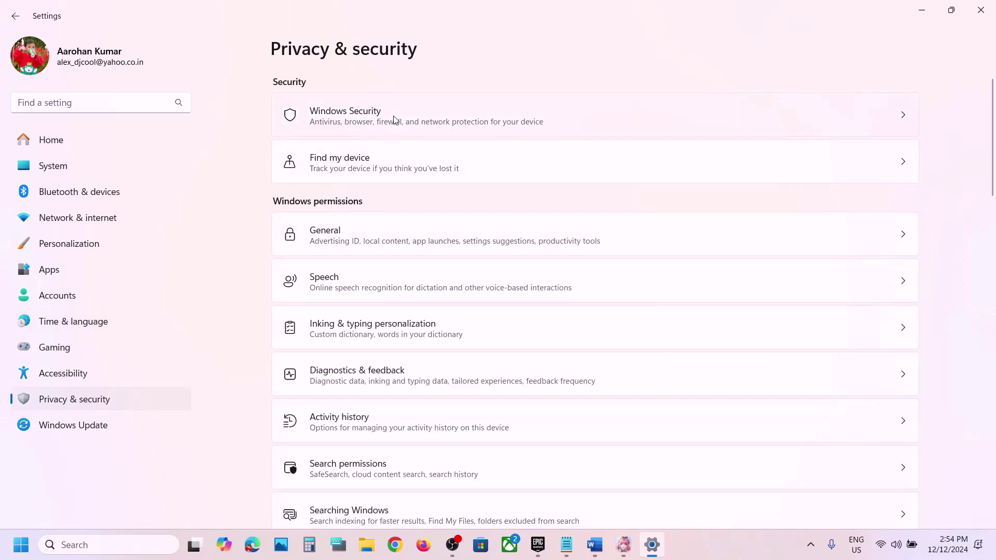
{"action": "key", "text": "Return"}
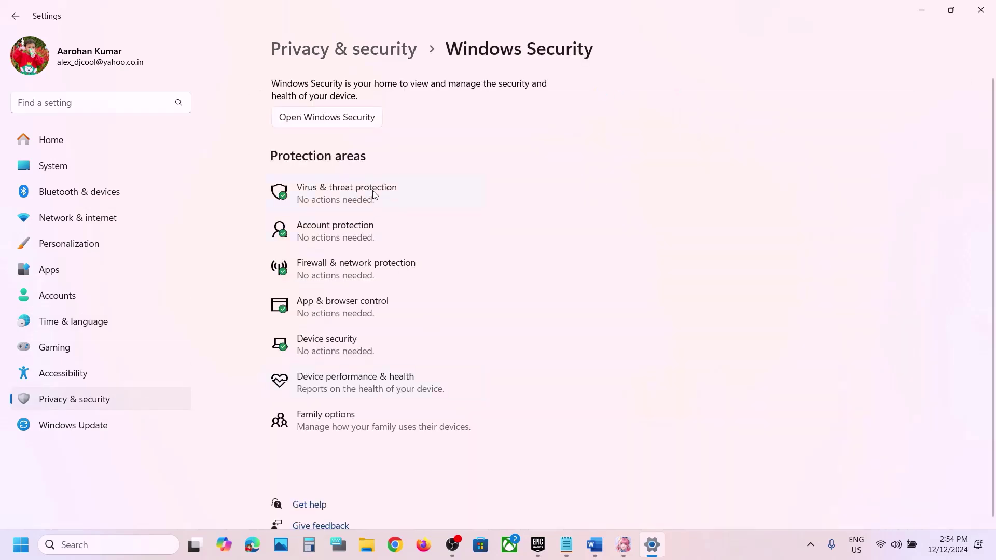
{"action": "left_click", "coordinate": [373, 193]}
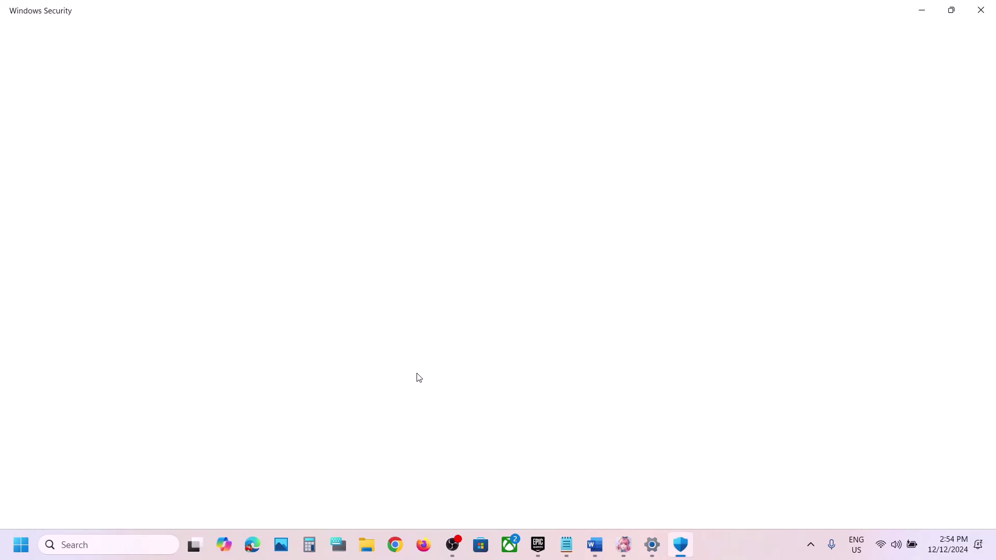
{"action": "scroll", "coordinate": [415, 376], "scroll_direction": "down", "scroll_amount": 3}
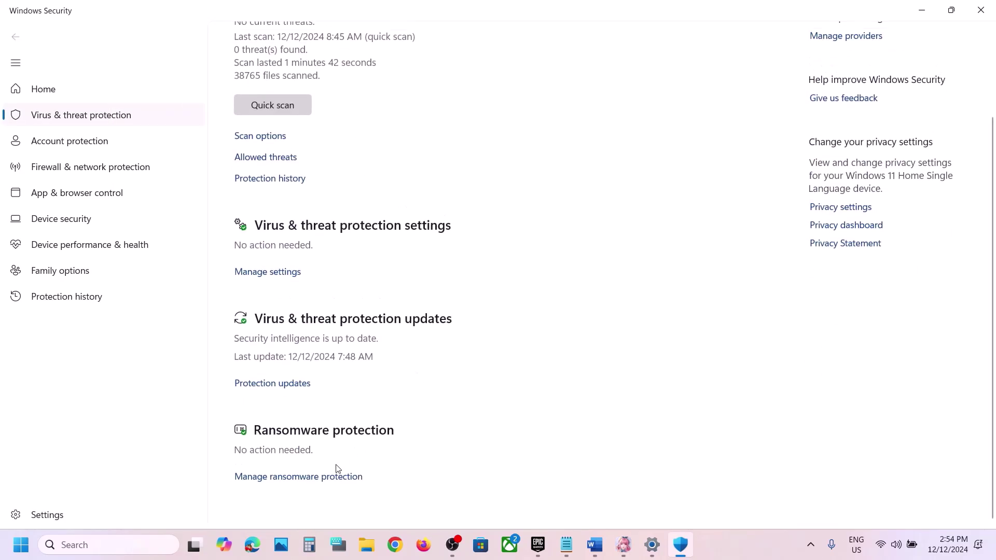
{"action": "left_click", "coordinate": [328, 477]}
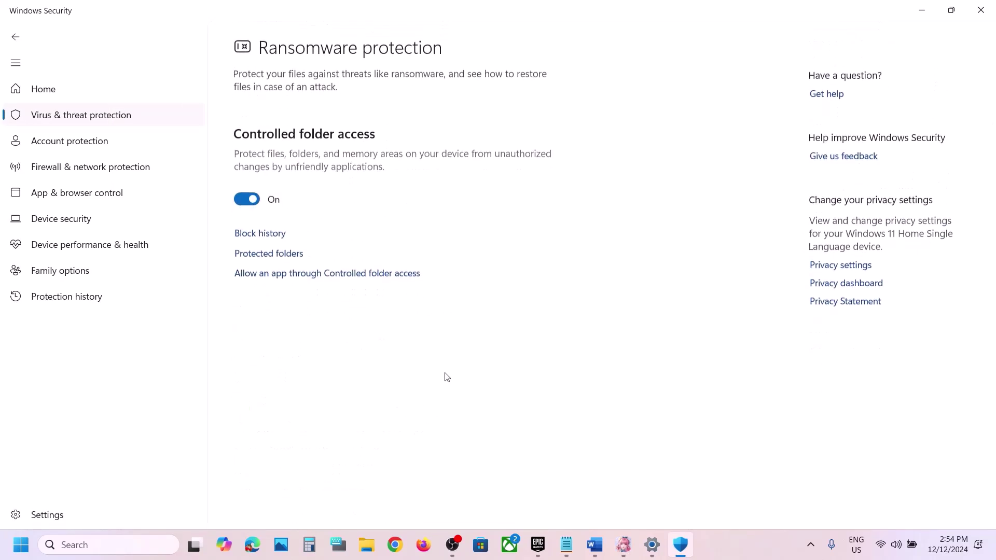
{"action": "left_click", "coordinate": [347, 274]}
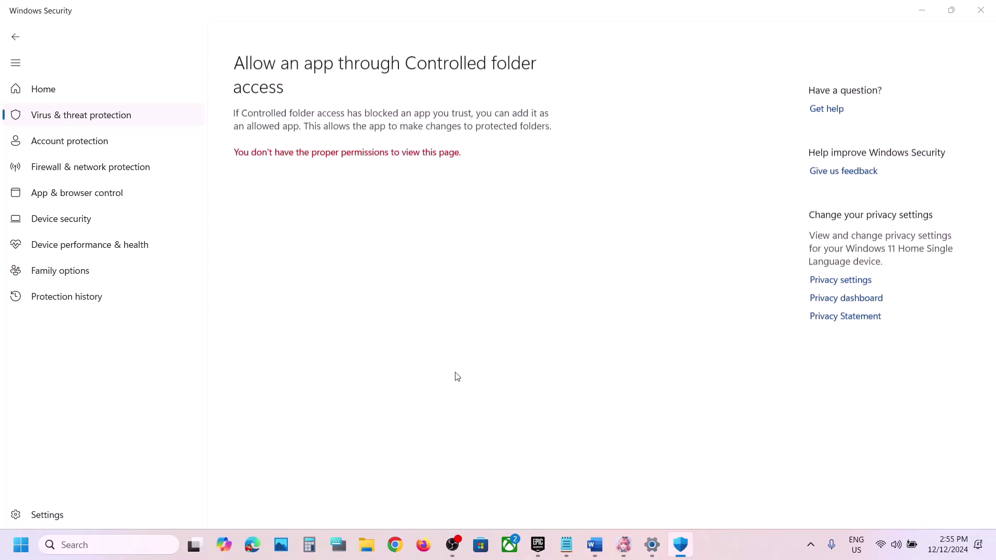
- Add the launcher application from C:\Program Files\InfinityNikkiGlobal Launcher as an allowed app for Controlled folder access
{"action": "left_click", "coordinate": [333, 148]}
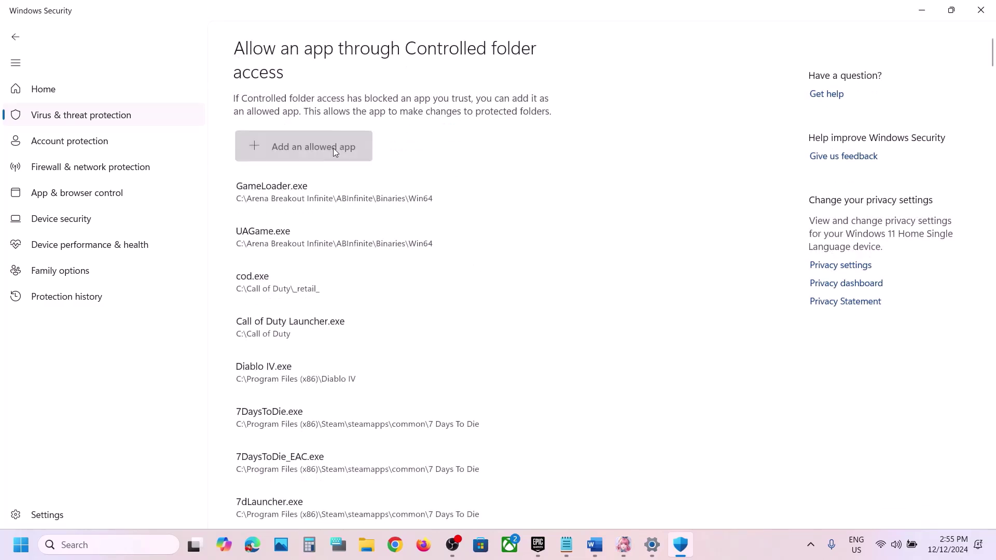
{"action": "left_click", "coordinate": [309, 202]}
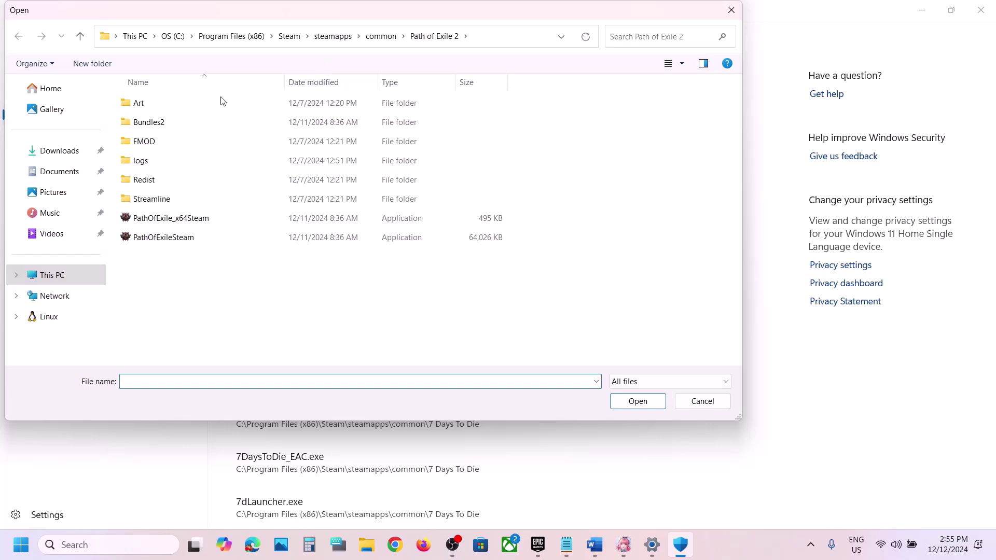
{"action": "left_click", "coordinate": [52, 275]}
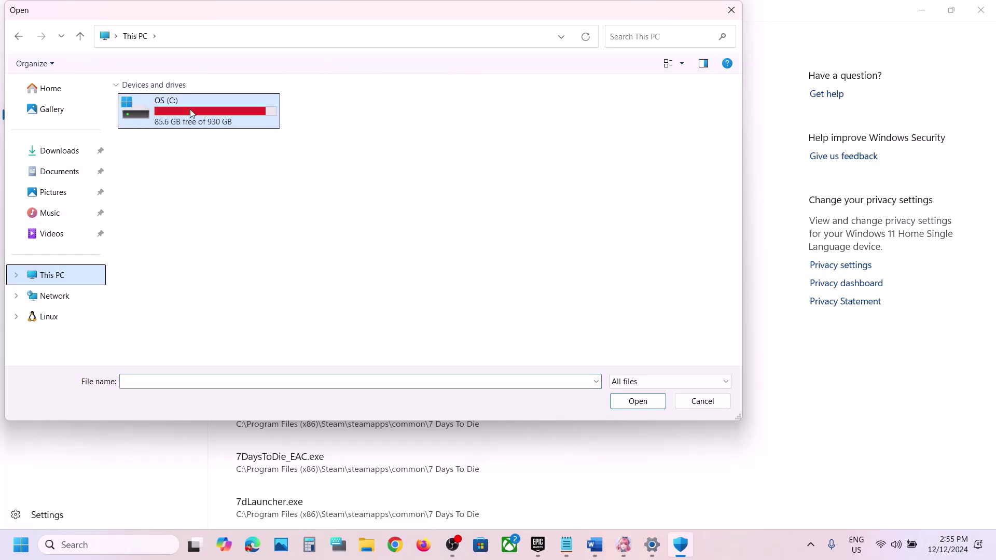
{"action": "double_click", "coordinate": [192, 113]}
{"action": "scroll", "coordinate": [207, 259], "scroll_direction": "down", "scroll_amount": 2}
{"action": "left_click", "coordinate": [181, 266]}
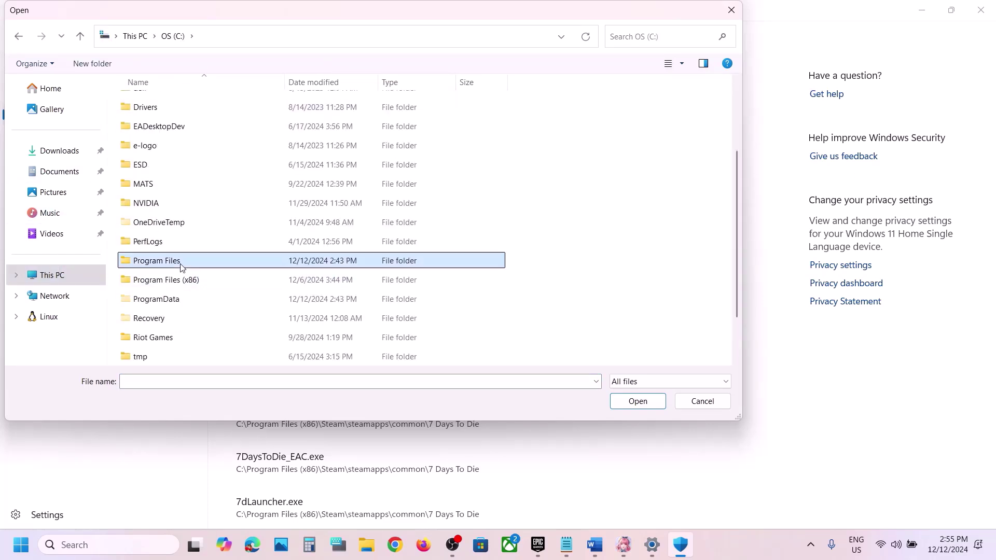
{"action": "double_click", "coordinate": [182, 262]}
{"action": "scroll", "coordinate": [205, 252], "scroll_direction": "down", "scroll_amount": 1}
{"action": "double_click", "coordinate": [205, 259]}
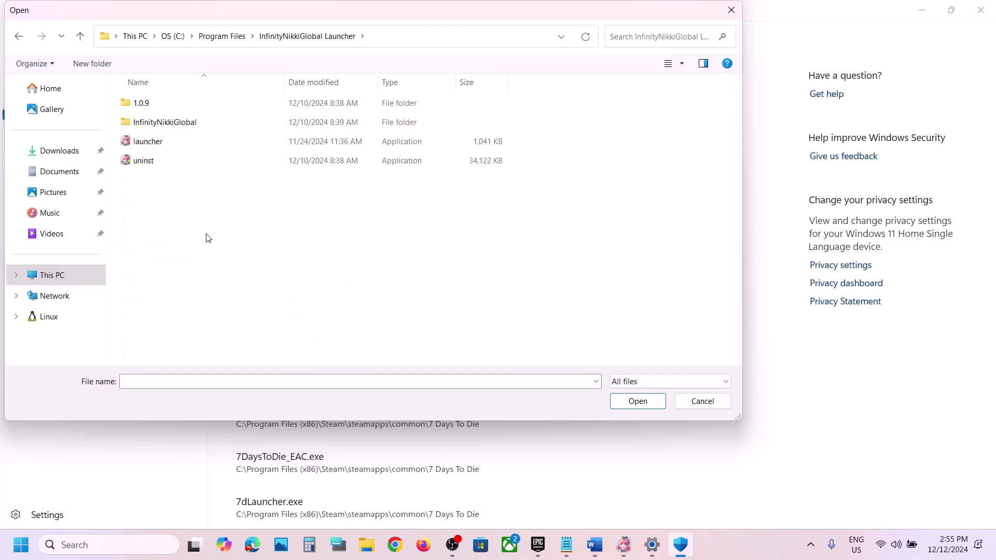
{"action": "left_click", "coordinate": [160, 147]}
{"action": "left_click", "coordinate": [648, 403]}
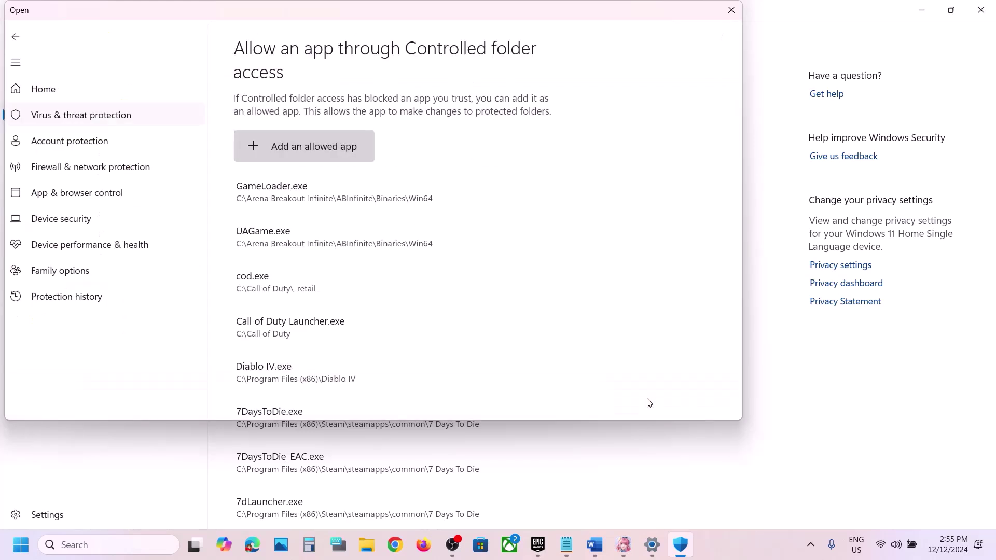
- Allow the InfinityNikki application from the InfinityNikkiGlobal folder through Controlled folder access
{"action": "left_click", "coordinate": [292, 148]}
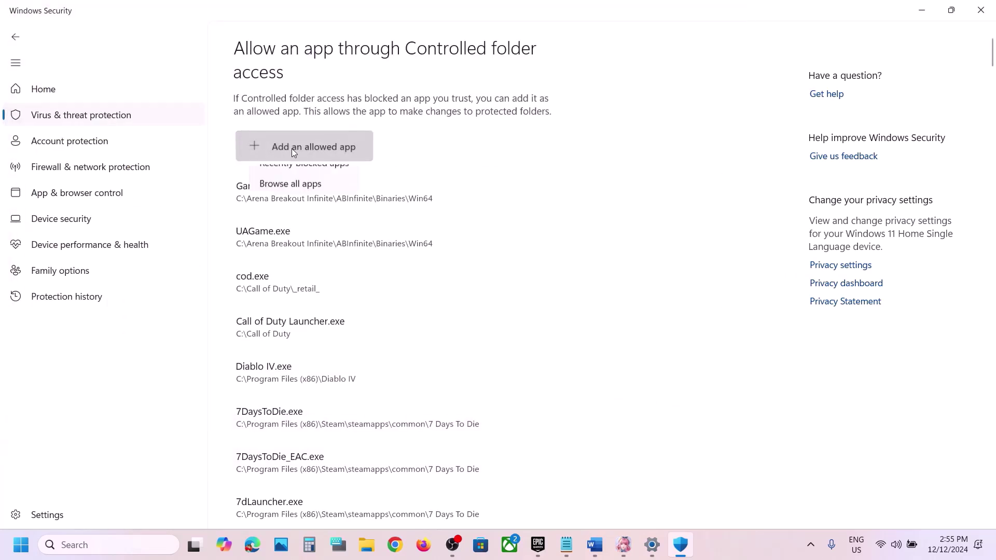
{"action": "left_click", "coordinate": [289, 201]}
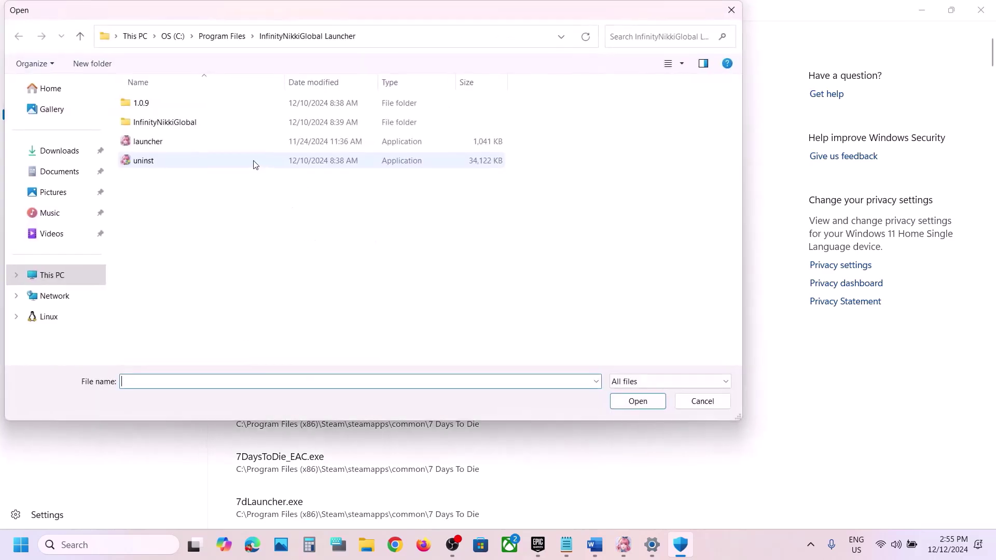
{"action": "double_click", "coordinate": [155, 123]}
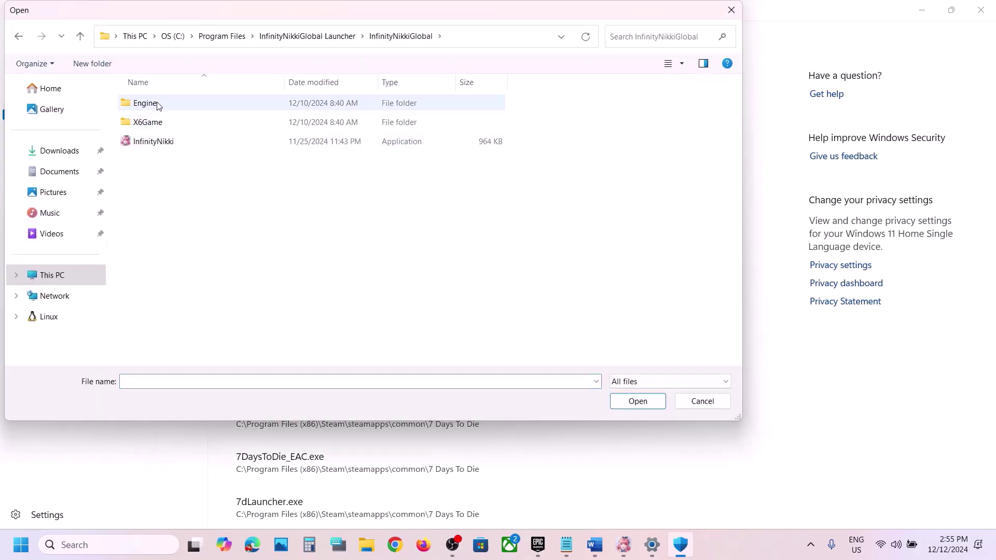
{"action": "left_click", "coordinate": [155, 142]}
{"action": "left_click", "coordinate": [662, 405]}
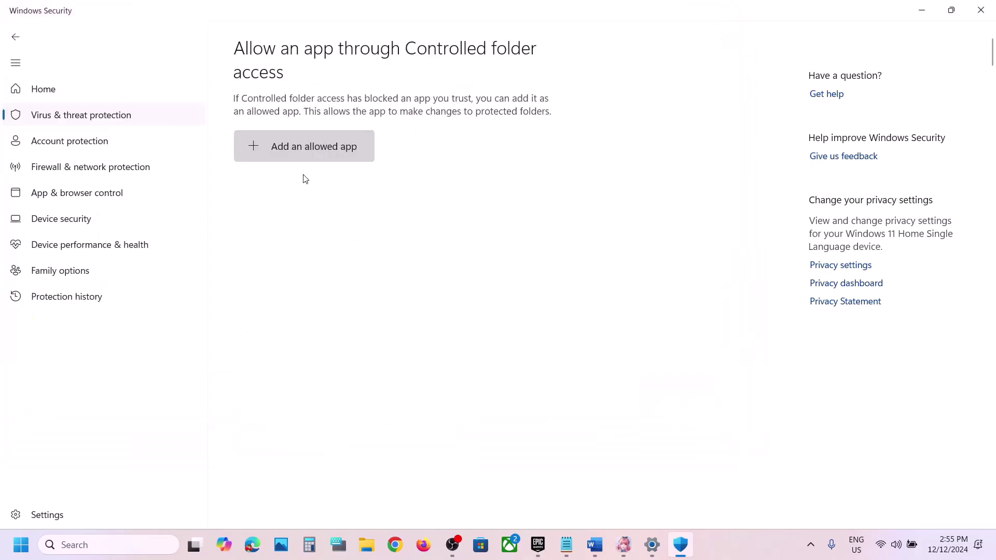
- Allow X6Game-Win64-Shipping from the X6Game\Binaries\Win64 folder through Controlled folder access
{"action": "left_click", "coordinate": [302, 151]}
{"action": "left_click", "coordinate": [299, 201]}
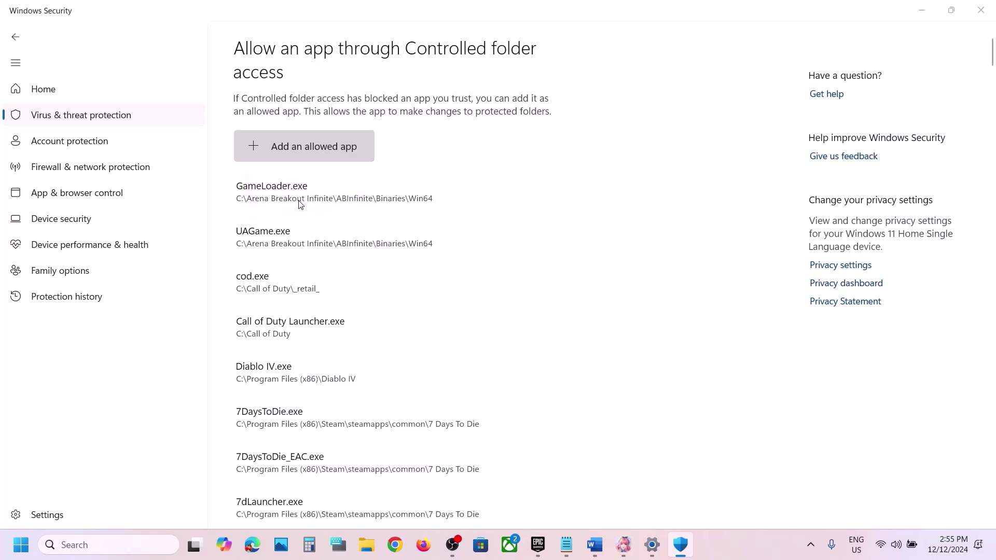
{"action": "double_click", "coordinate": [163, 123]}
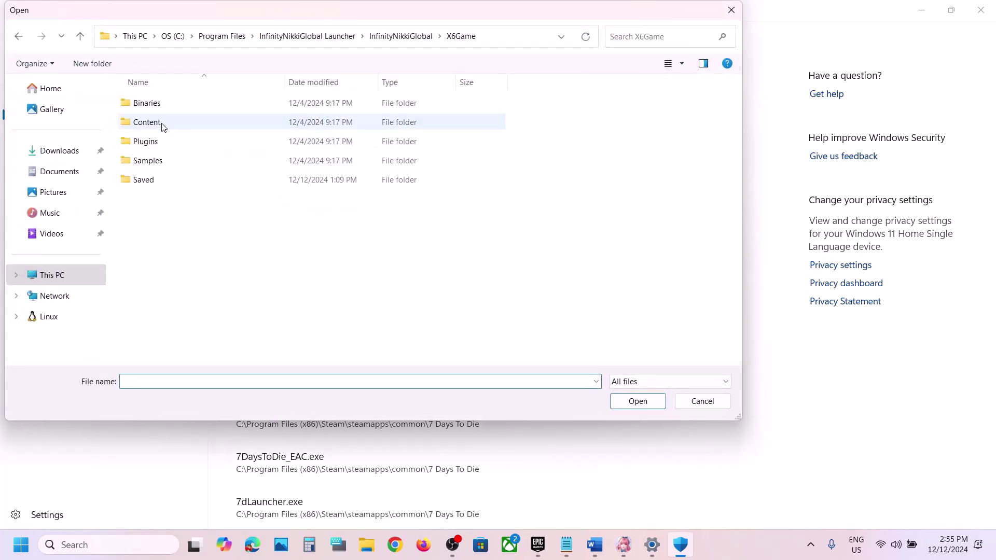
{"action": "double_click", "coordinate": [160, 105]}
{"action": "double_click", "coordinate": [161, 106]}
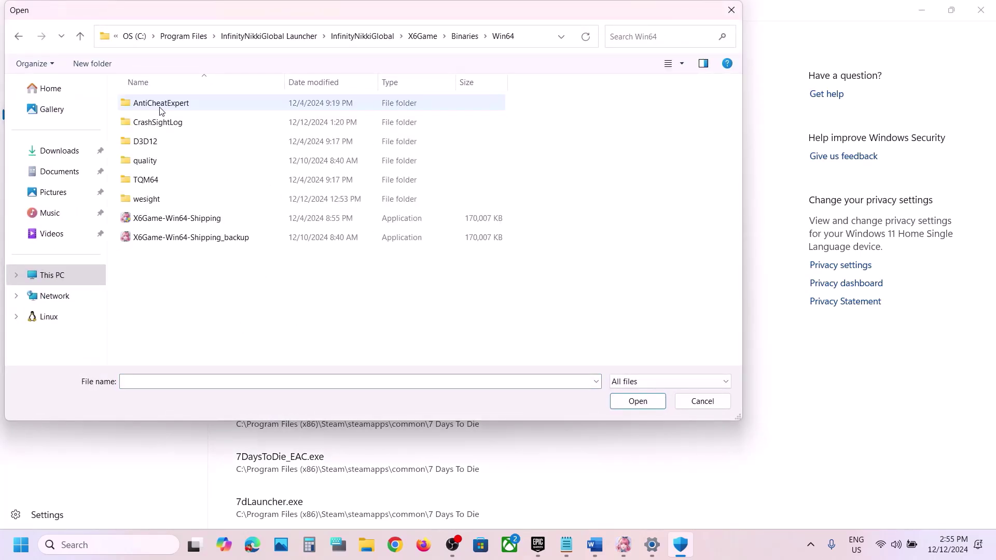
{"action": "left_click", "coordinate": [213, 222]}
{"action": "left_click", "coordinate": [637, 401]}
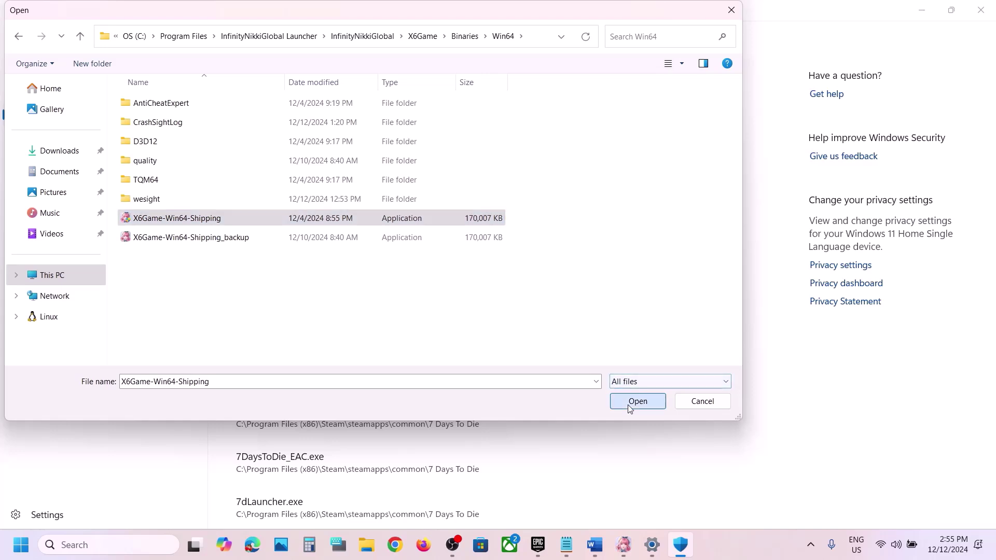
- Add X6Game-Win64-Shipping_backup from the same Win64 folder to the Controlled folder access allowed apps
{"action": "left_click", "coordinate": [323, 154]}
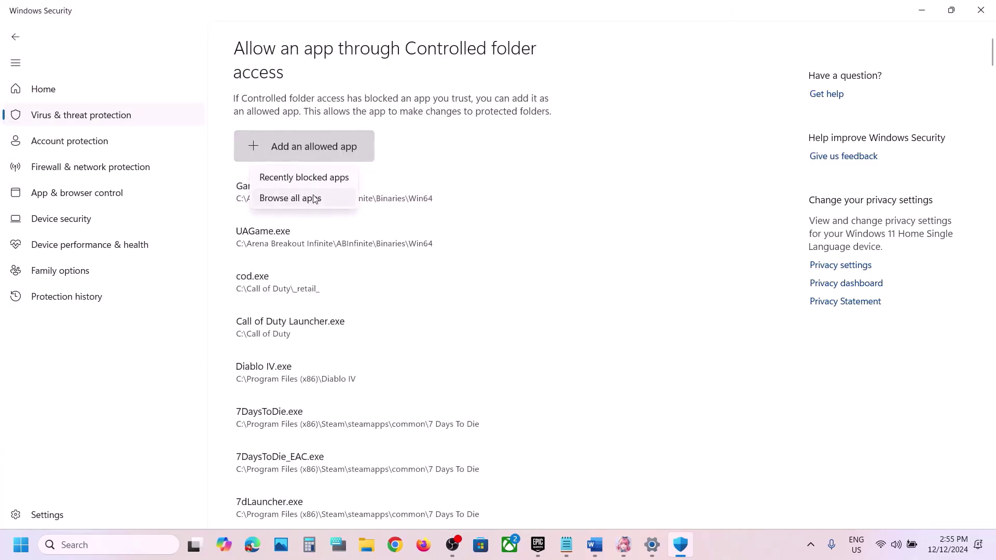
{"action": "left_click", "coordinate": [291, 192]}
{"action": "left_click", "coordinate": [218, 237]}
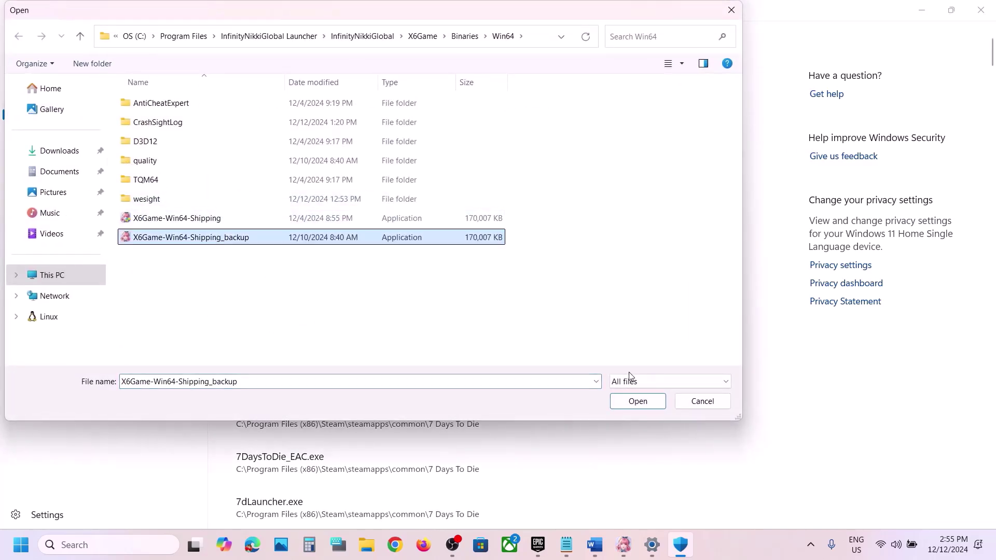
{"action": "left_click", "coordinate": [629, 405]}
- Open the Windows Defender Firewall allowed apps list under System and Security in Control Panel
{"action": "left_click", "coordinate": [105, 549]}
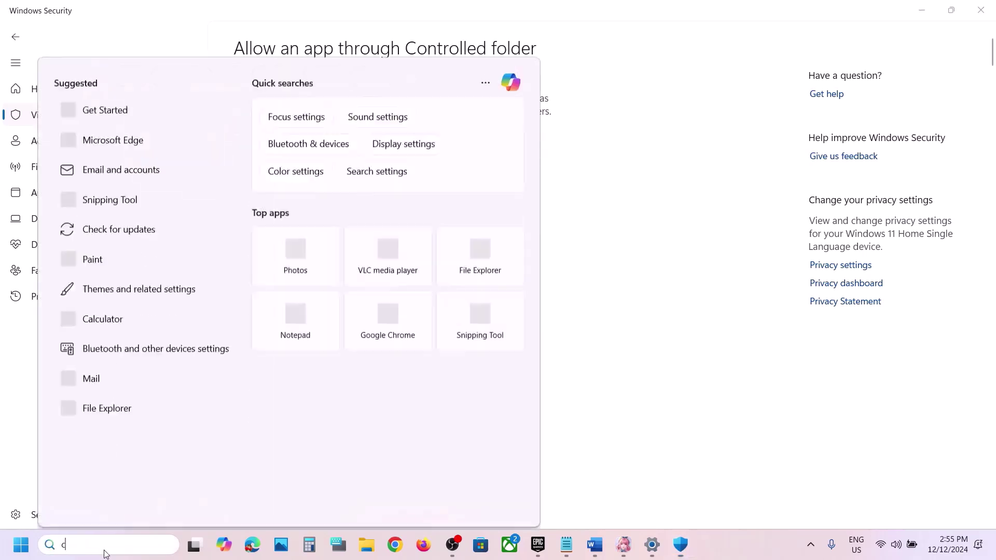
{"action": "type", "text": "control"}
{"action": "key", "text": "Return"}
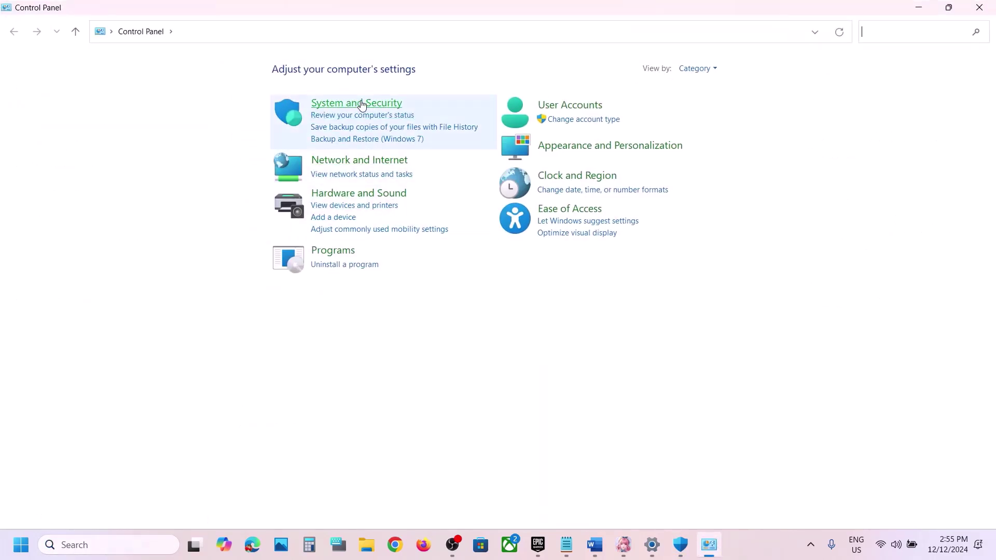
{"action": "left_click", "coordinate": [327, 102]}
{"action": "left_click", "coordinate": [232, 112]}
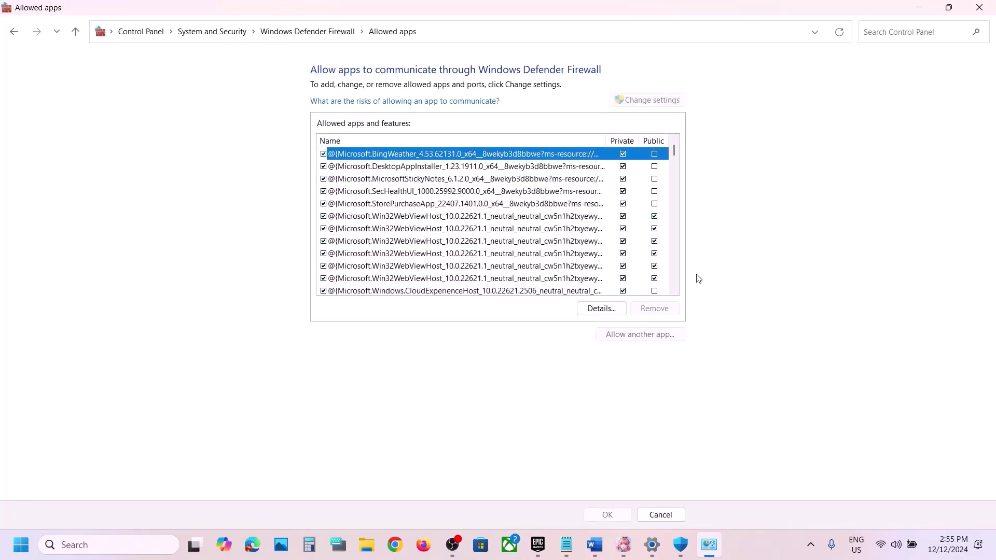
- Allow the launcher application from C:\Program Files\InfinityNikkiGlobal Launcher through the Windows Defender Firewall
{"action": "left_click", "coordinate": [643, 335]}
{"action": "left_click", "coordinate": [587, 333]}
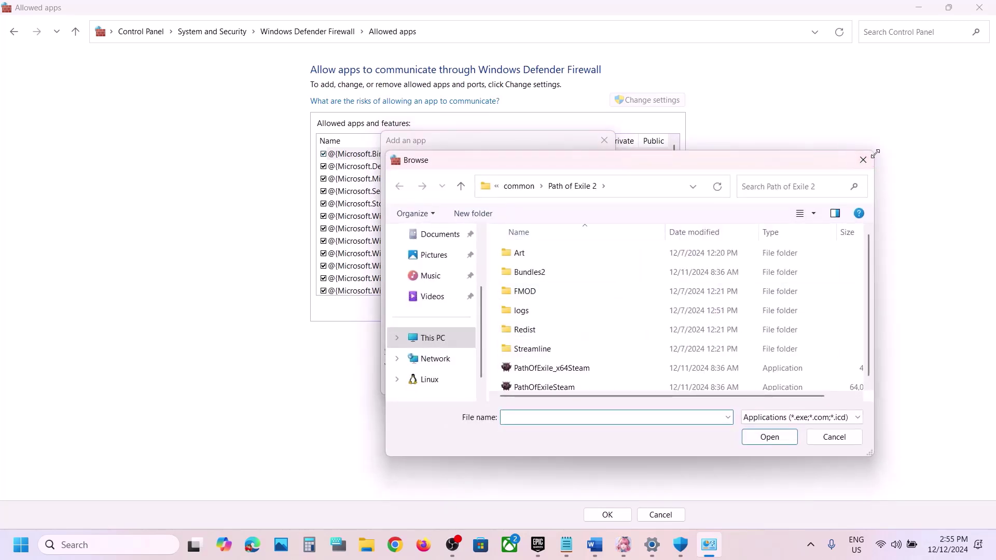
{"action": "left_click_drag", "start_coordinate": [875, 152], "coordinate": [937, 55]}
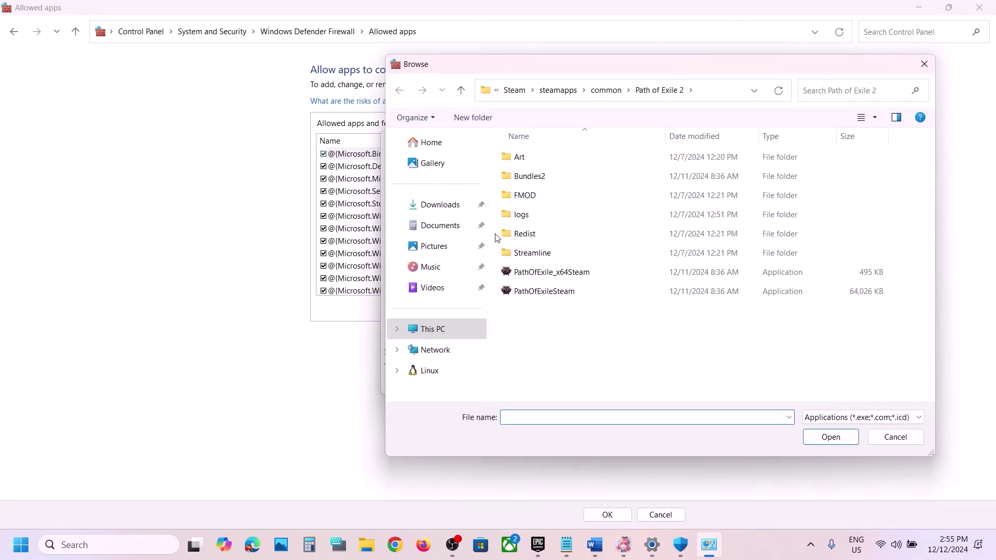
{"action": "left_click", "coordinate": [433, 329]}
{"action": "double_click", "coordinate": [544, 170]}
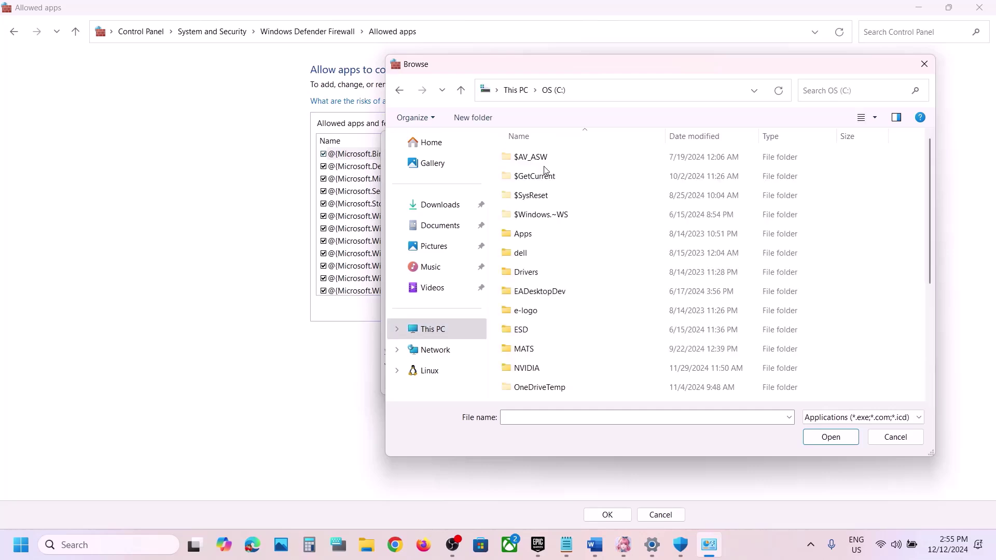
{"action": "scroll", "coordinate": [600, 340], "scroll_direction": "down", "scroll_amount": 2}
{"action": "double_click", "coordinate": [565, 307]}
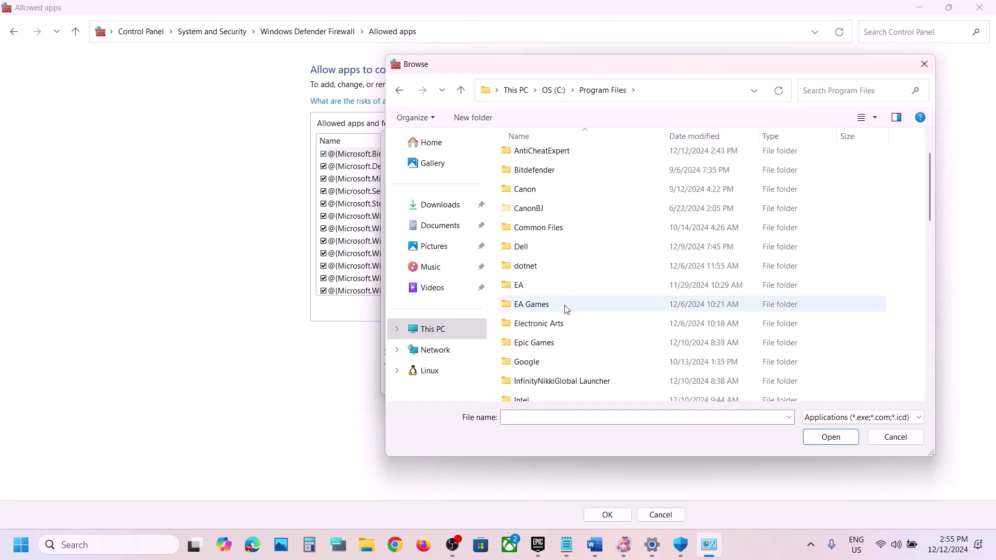
{"action": "scroll", "coordinate": [567, 310], "scroll_direction": "down", "scroll_amount": 1}
{"action": "double_click", "coordinate": [566, 305]}
{"action": "left_click", "coordinate": [548, 202]}
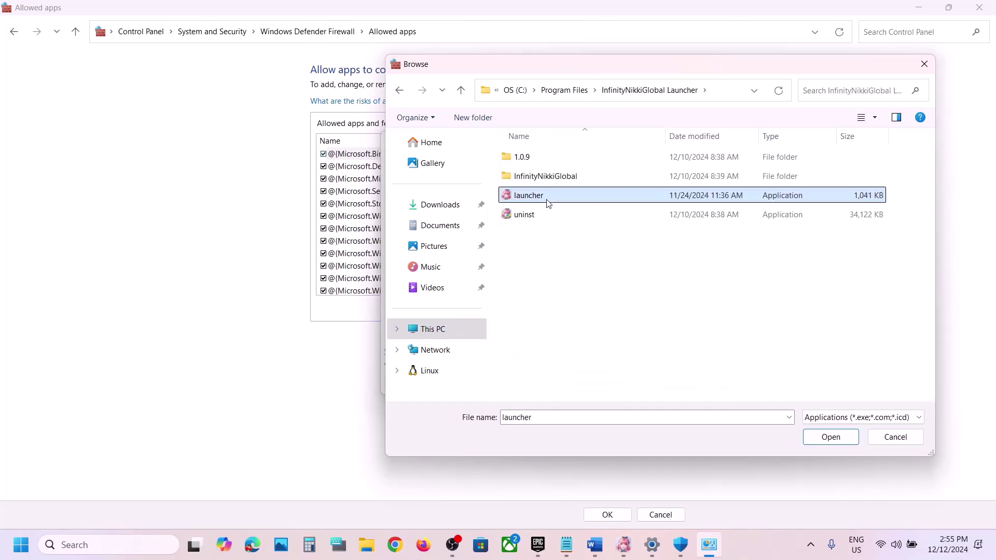
{"action": "left_click", "coordinate": [837, 436]}
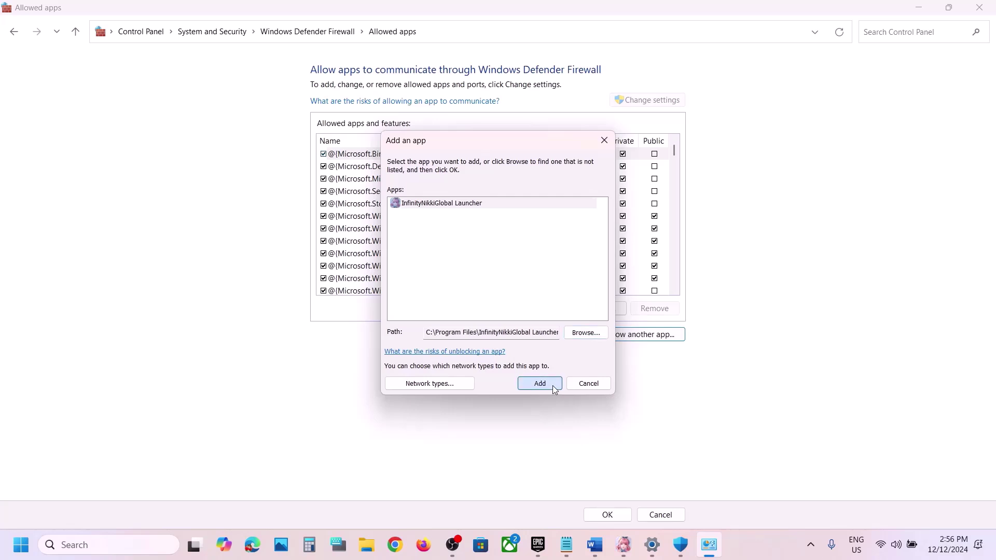
{"action": "left_click", "coordinate": [553, 385]}
- Add the InfinityNikki application from the InfinityNikkiGlobal folder to the firewall's allowed apps
{"action": "left_click", "coordinate": [640, 337]}
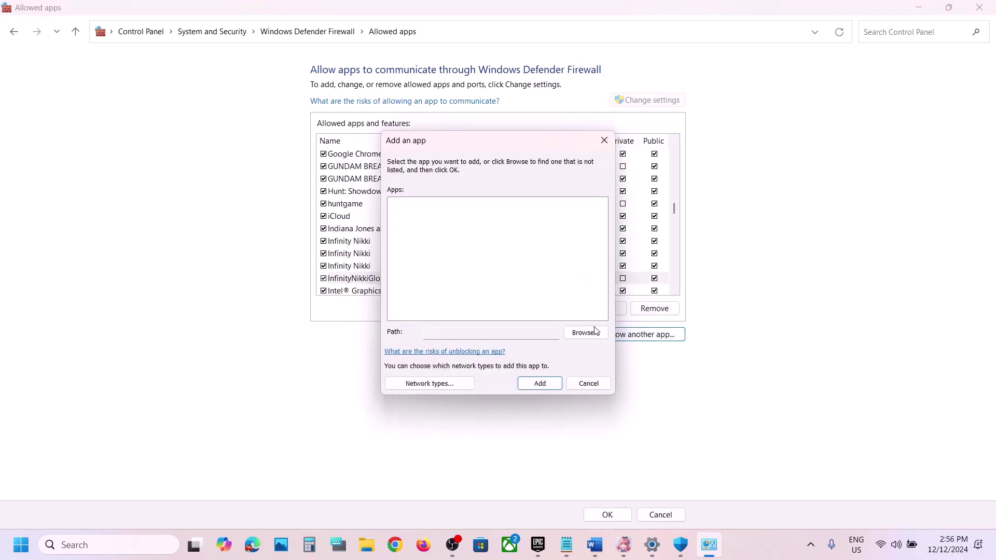
{"action": "left_click", "coordinate": [595, 331]}
{"action": "double_click", "coordinate": [532, 174]}
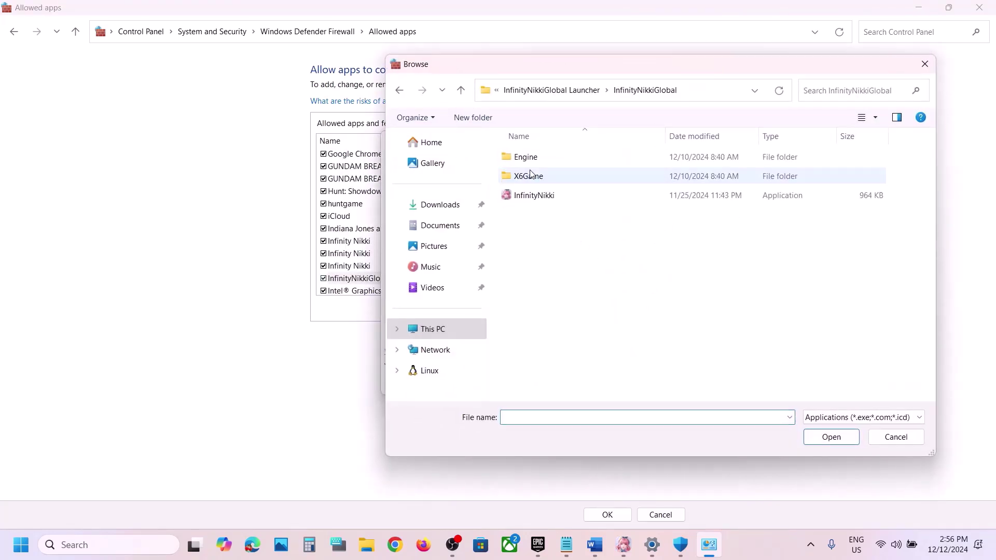
{"action": "left_click", "coordinate": [534, 196]}
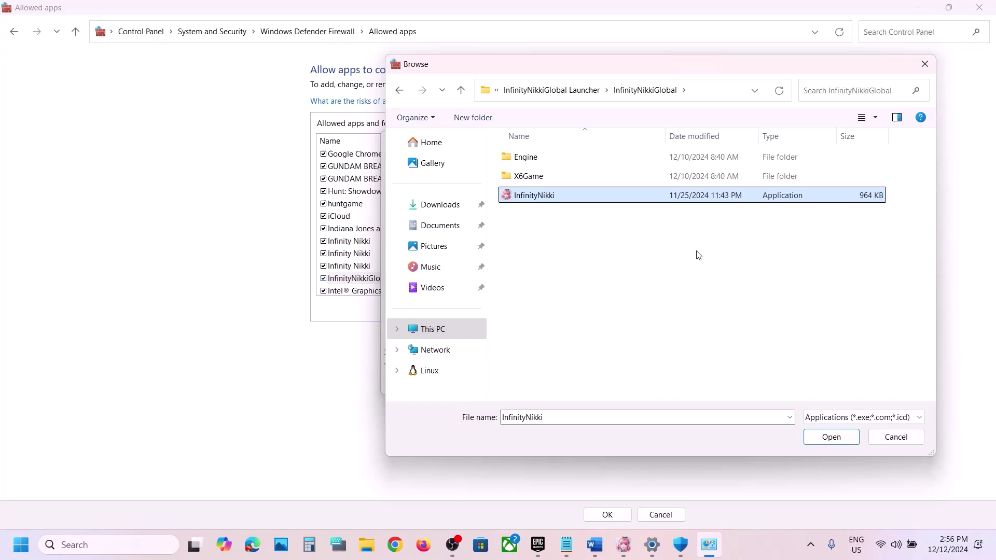
{"action": "left_click", "coordinate": [829, 439]}
{"action": "left_click", "coordinate": [540, 383]}
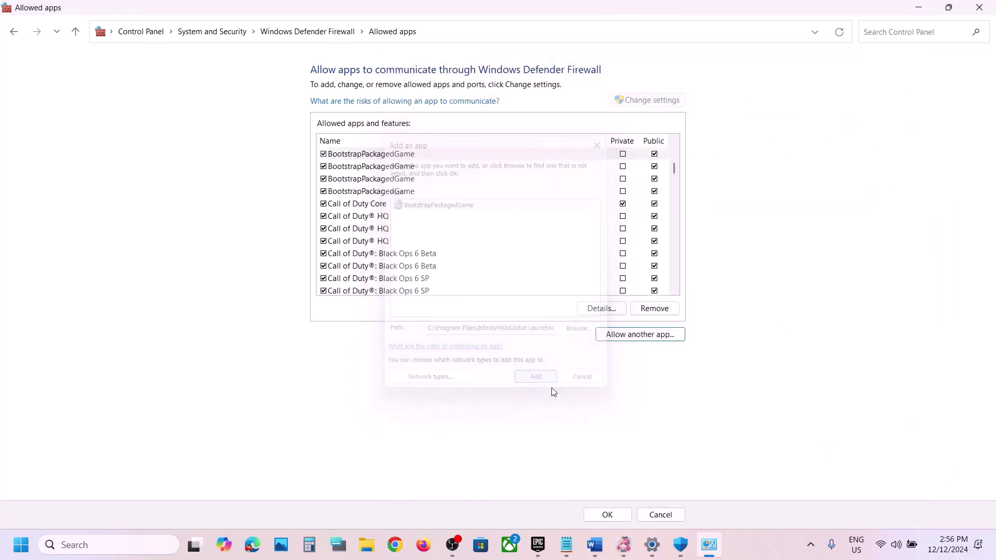
- Allow X6Game-Win64-Shipping from the InfinityNikkiGlobal\X6Game\Binaries\Win64 folder through the firewall
{"action": "left_click", "coordinate": [638, 337]}
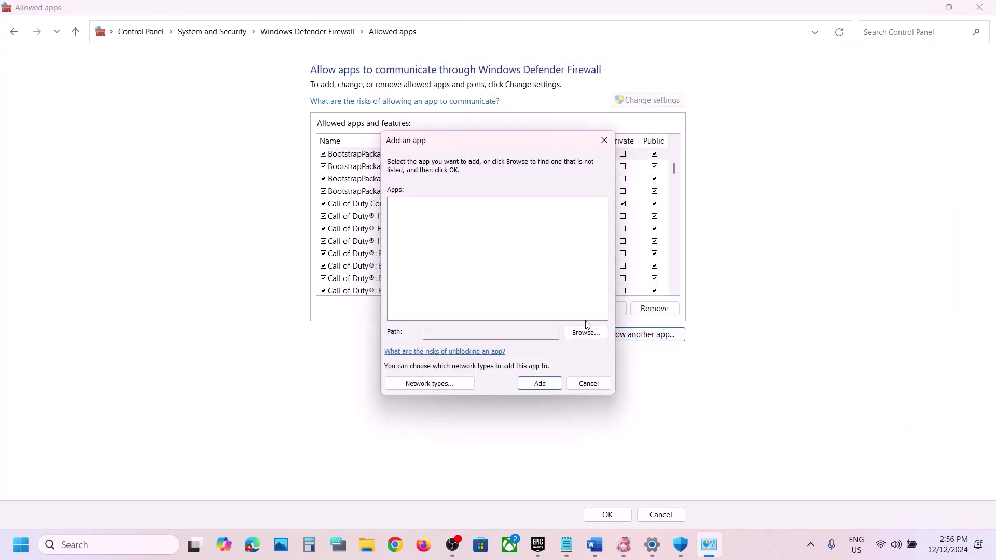
{"action": "left_click", "coordinate": [585, 332]}
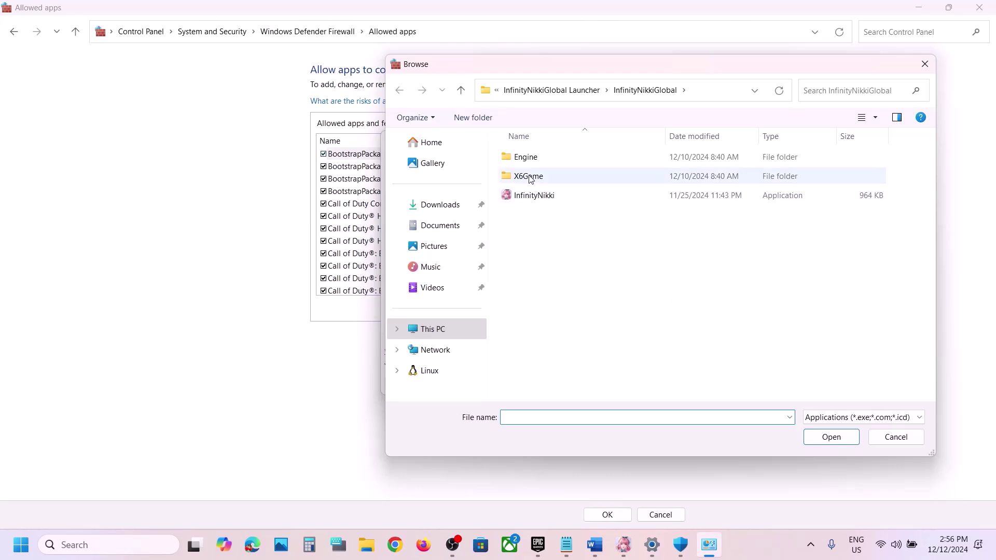
{"action": "double_click", "coordinate": [529, 177]}
{"action": "double_click", "coordinate": [533, 158]}
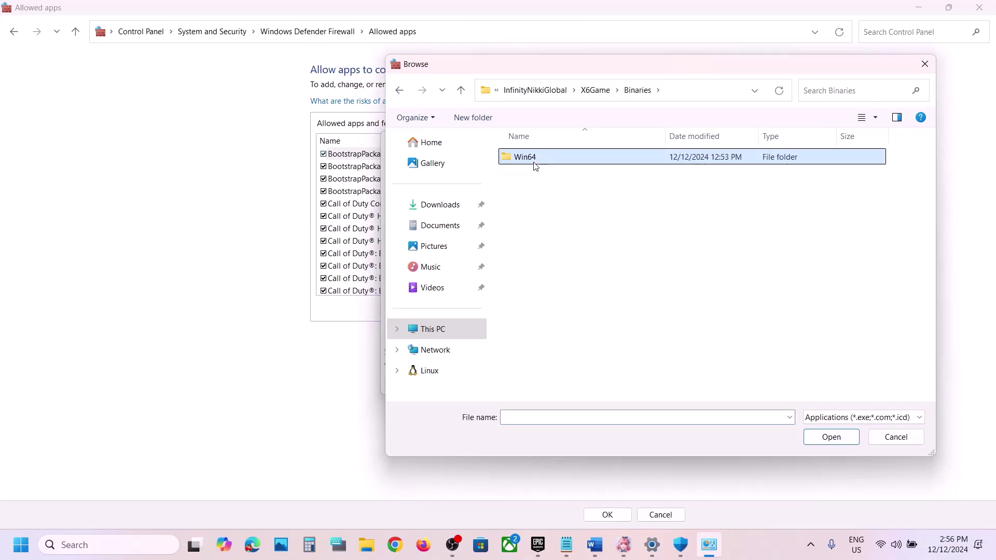
{"action": "double_click", "coordinate": [533, 160]}
{"action": "left_click", "coordinate": [588, 279]}
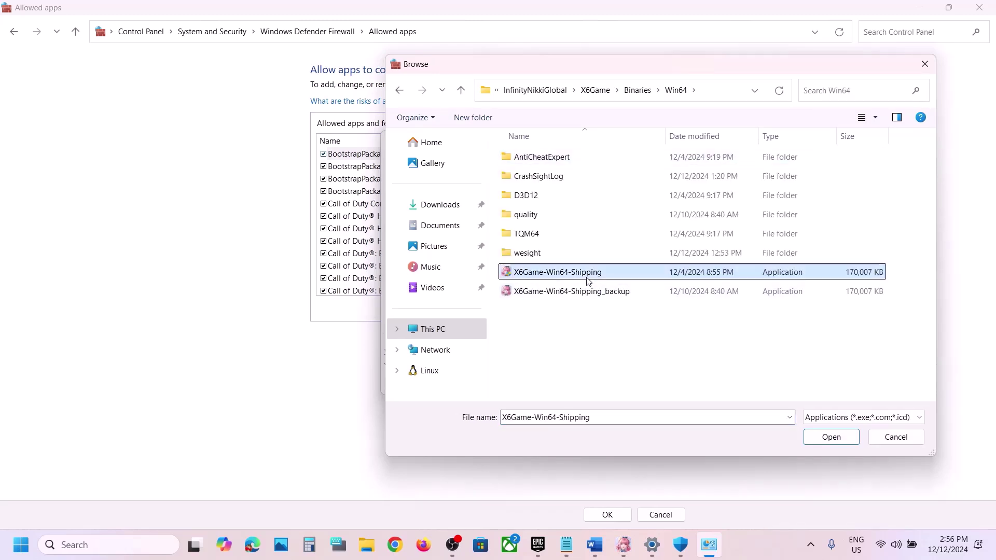
{"action": "left_click", "coordinate": [830, 436]}
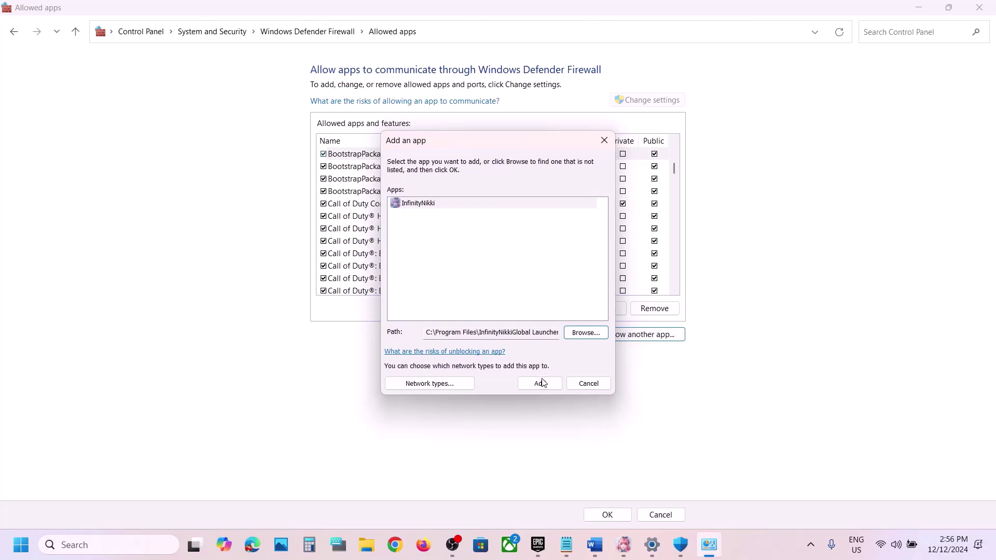
{"action": "left_click", "coordinate": [541, 383]}
- Add X6Game-Win64-Shipping_backup from the same Win64 folder to the firewall's allowed apps
{"action": "left_click", "coordinate": [651, 335]}
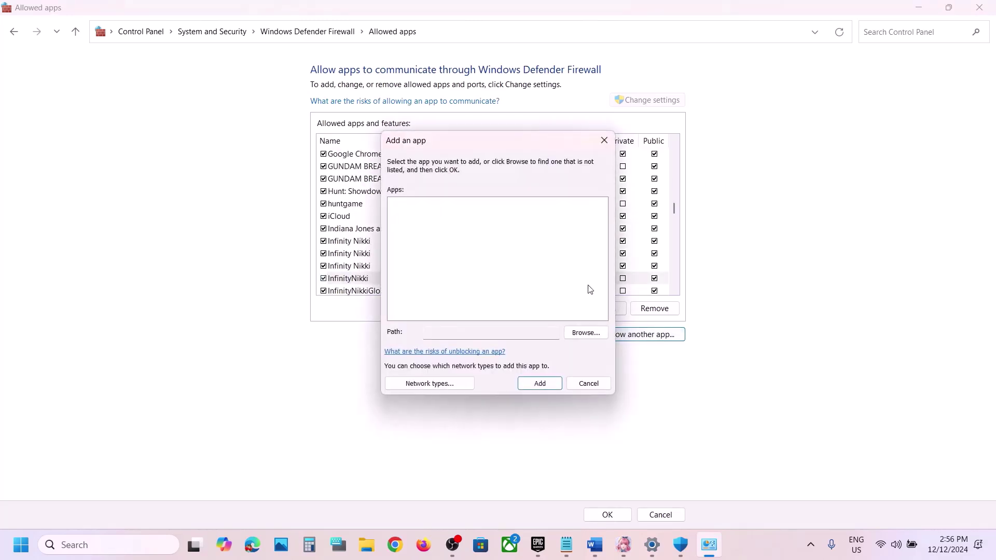
{"action": "left_click", "coordinate": [586, 333]}
{"action": "left_click", "coordinate": [579, 291]}
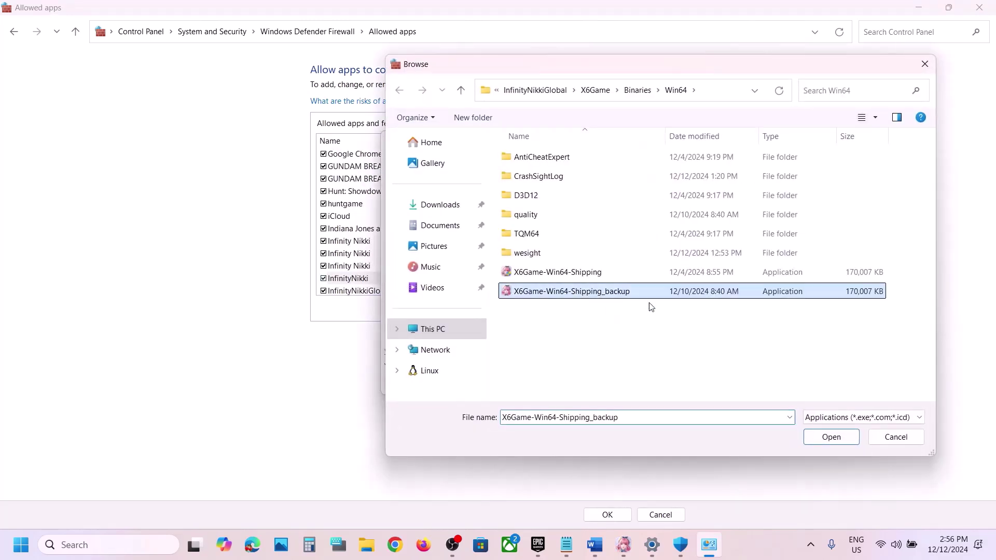
{"action": "left_click", "coordinate": [830, 437]}
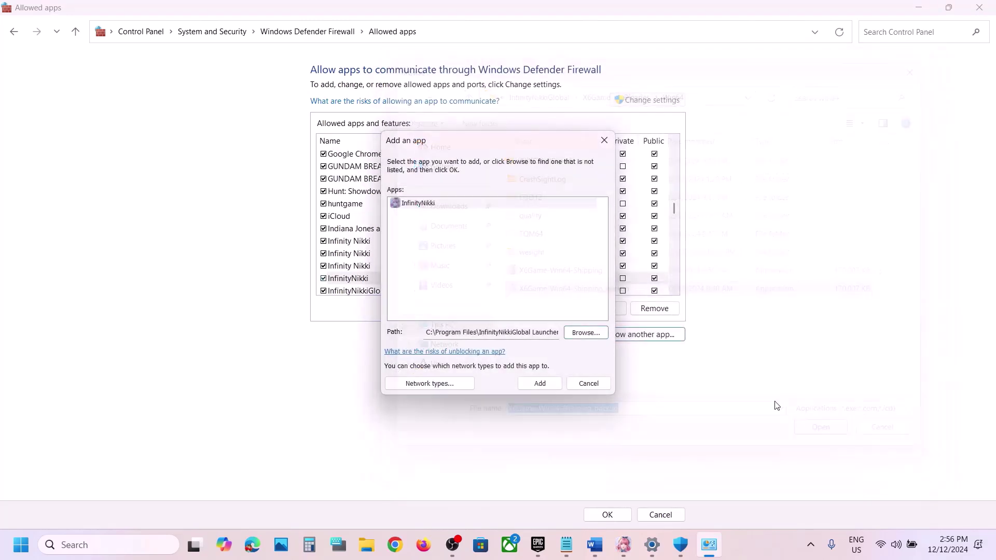
{"action": "left_click", "coordinate": [559, 385]}
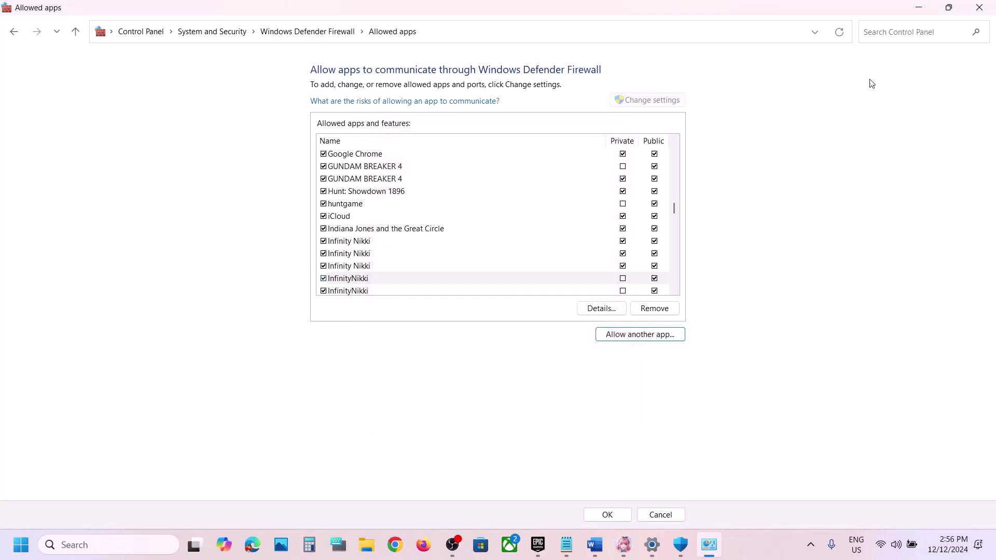
- Close the firewall's Allowed apps, Windows Security and Settings windows to return to the Word checklist
{"action": "left_click", "coordinate": [991, 10]}
{"action": "left_click", "coordinate": [992, 10]}
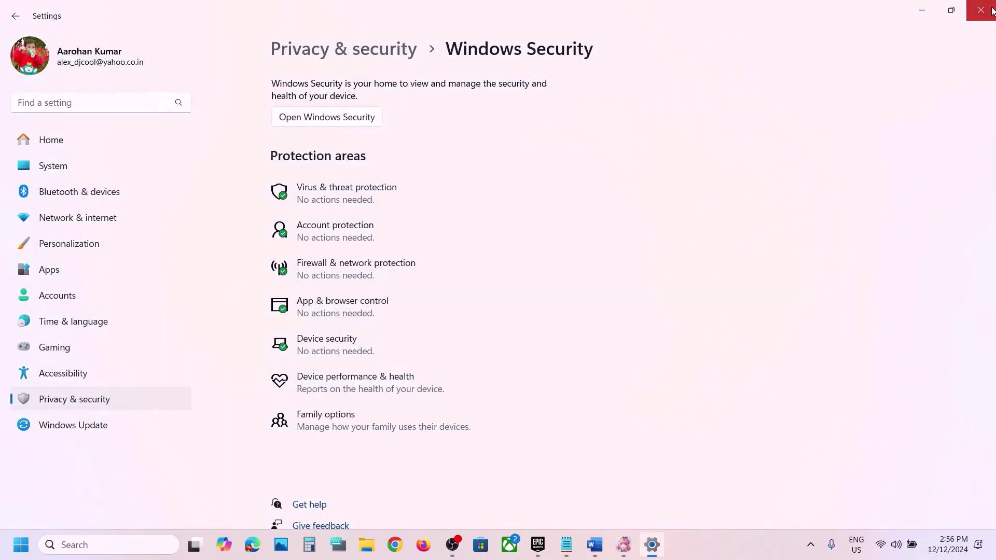
{"action": "left_click", "coordinate": [985, 9]}
- Review Step 8 of the checklist, highlighting the clean graphics card driver installation heading and the NVIDIA and AMD links
{"action": "scroll", "coordinate": [542, 286], "scroll_direction": "down", "scroll_amount": 5}
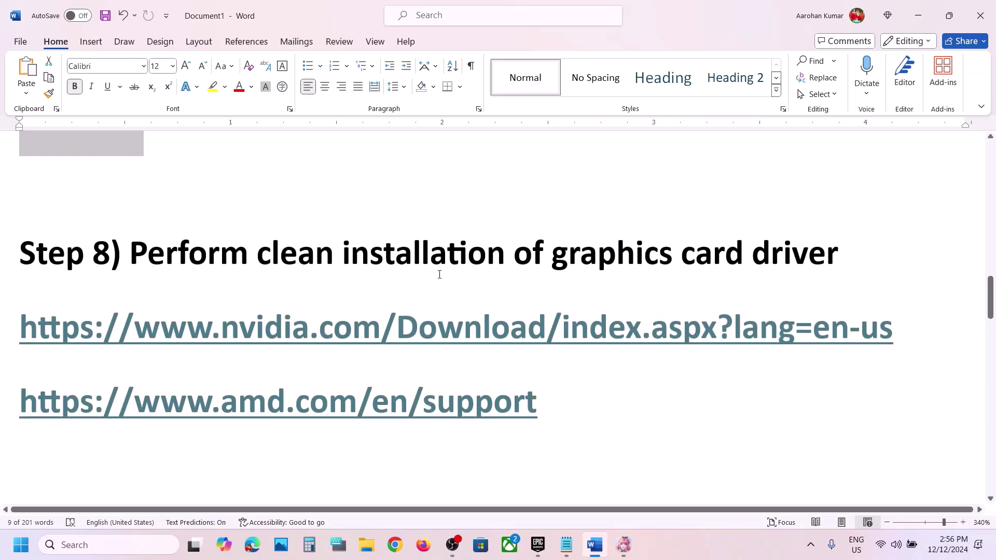
{"action": "left_click_drag", "start_coordinate": [199, 269], "coordinate": [839, 262]}
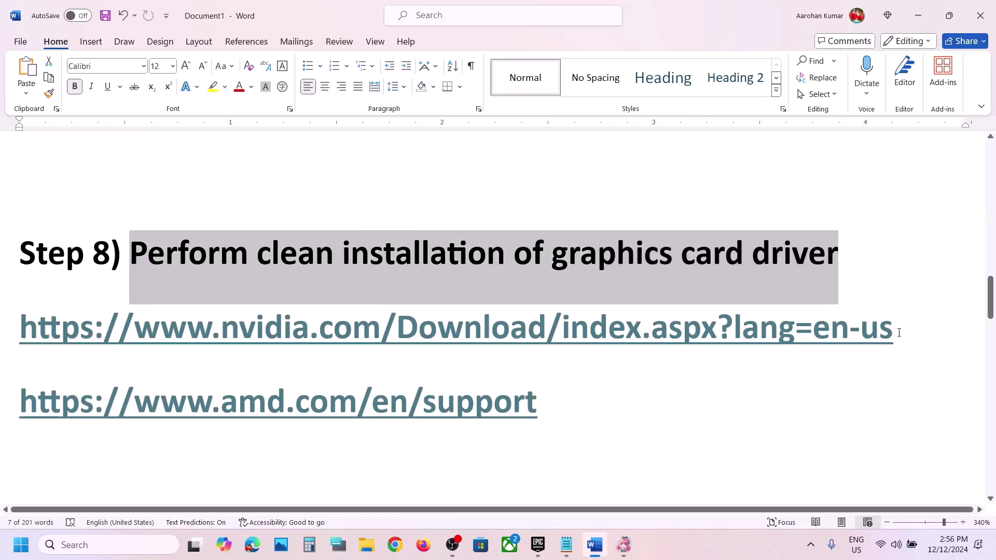
{"action": "left_click_drag", "start_coordinate": [921, 330], "coordinate": [206, 349]}
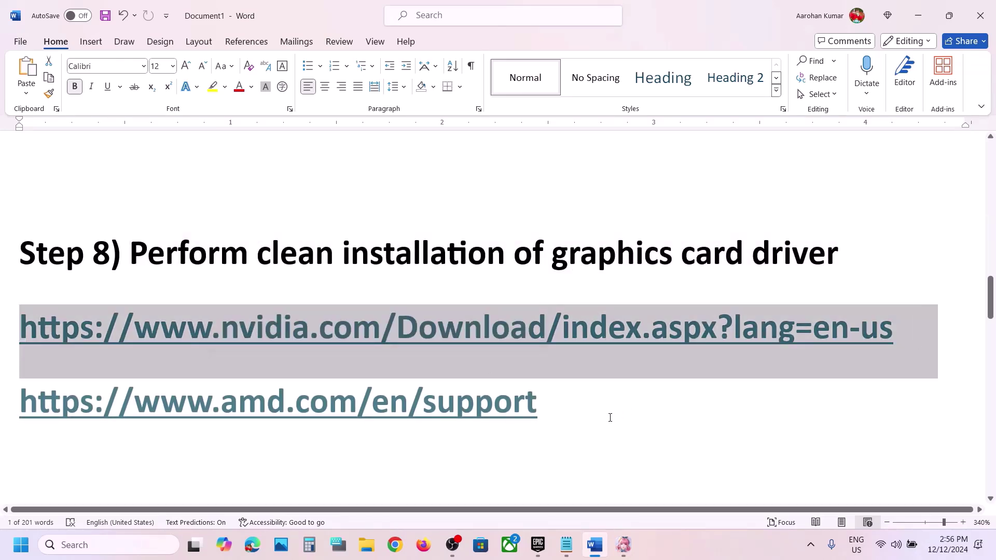
{"action": "left_click_drag", "start_coordinate": [610, 416], "coordinate": [119, 400]}
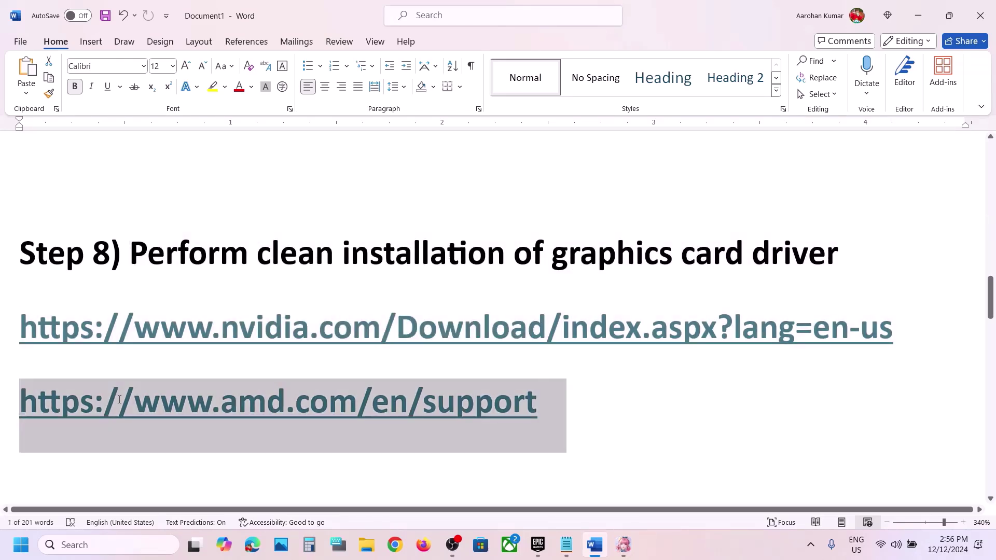
- Switch to Chrome and search NVIDIA's driver page for GeForce RTX 3050 Laptop GPU drivers with Windows 11 as the operating system
{"action": "left_click", "coordinate": [683, 559]}
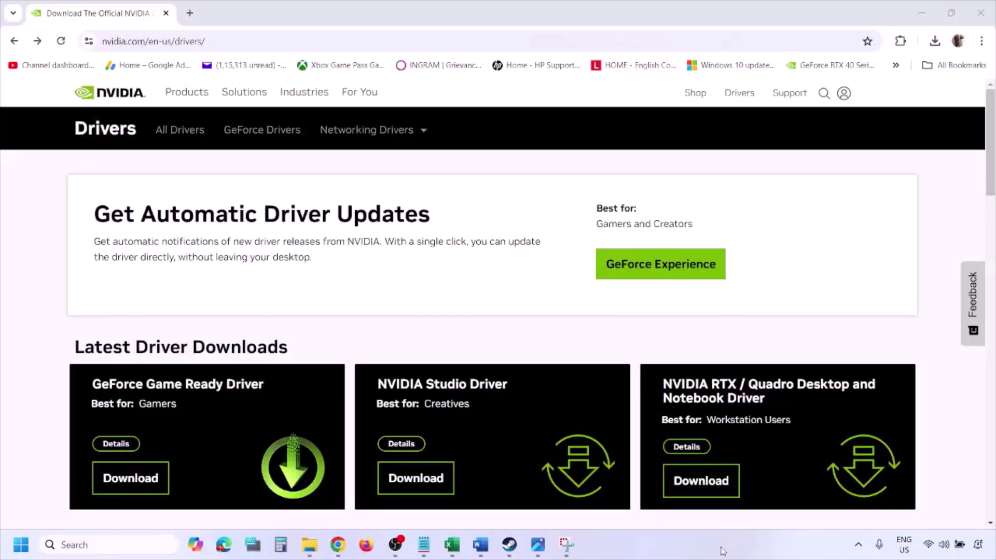
{"action": "scroll", "coordinate": [233, 318], "scroll_direction": "down", "scroll_amount": 8}
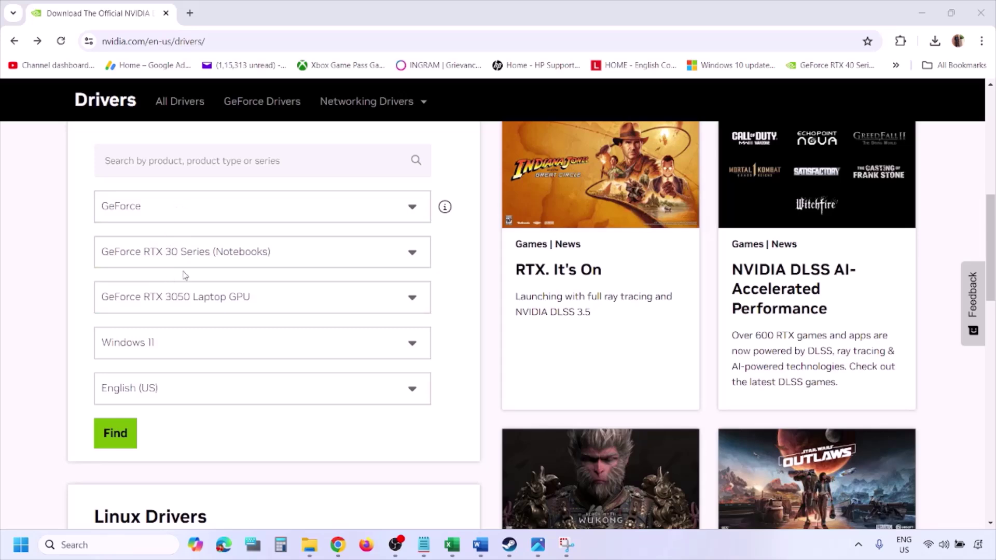
{"action": "left_click", "coordinate": [164, 346]}
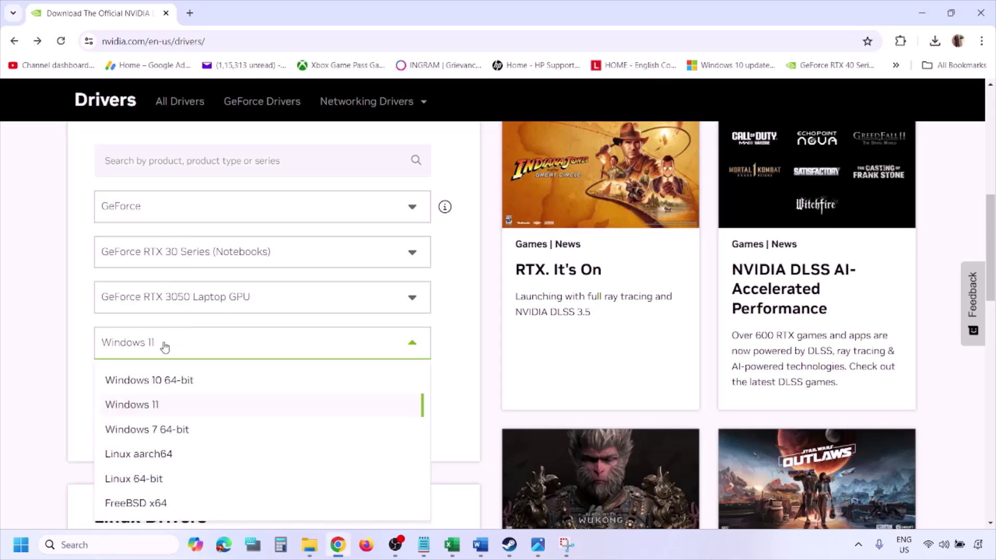
{"action": "left_click", "coordinate": [145, 410]}
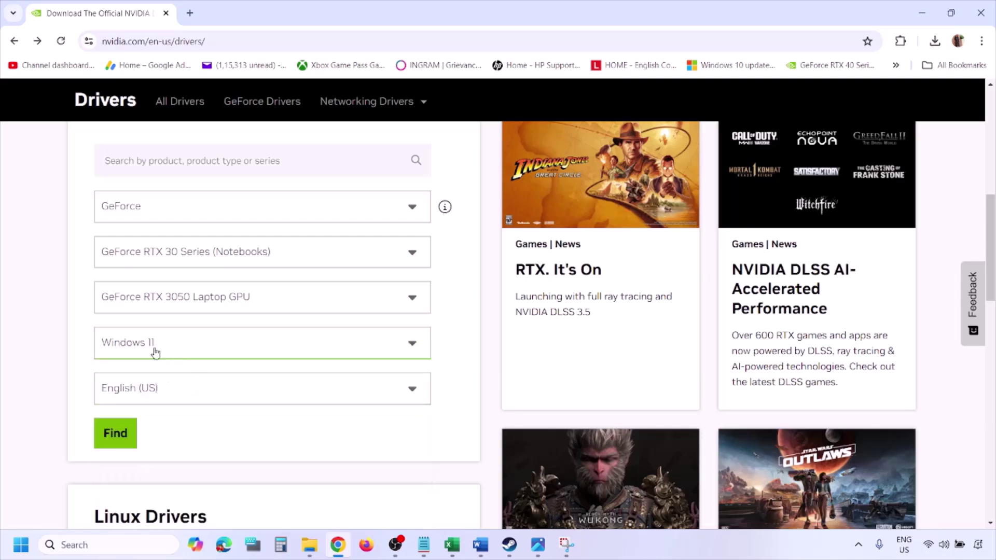
{"action": "left_click", "coordinate": [118, 435]}
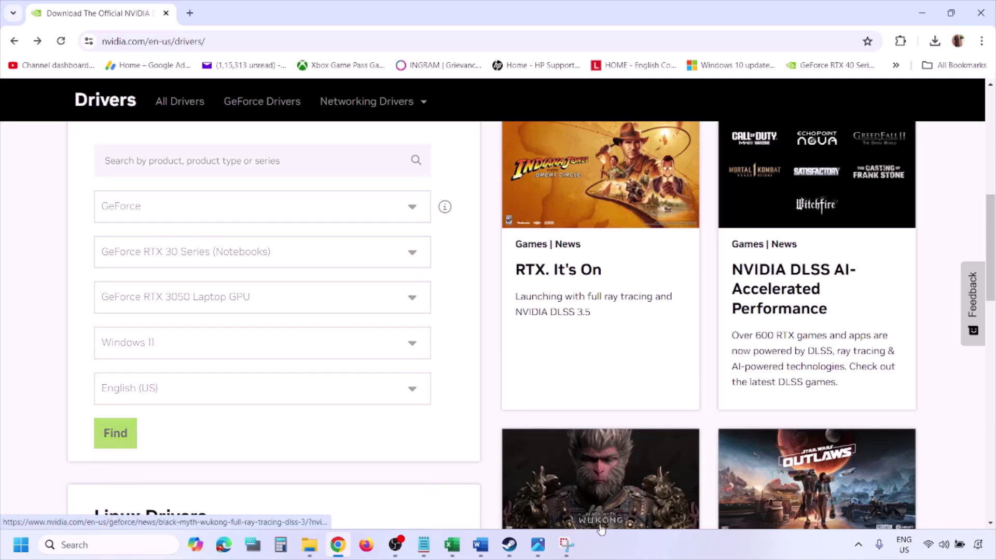
- Switch to Photos and examine images 1.png to 5.png, covering the Game Ready Driver download and the NVIDIA installer's clean installation option
{"action": "left_click", "coordinate": [538, 549]}
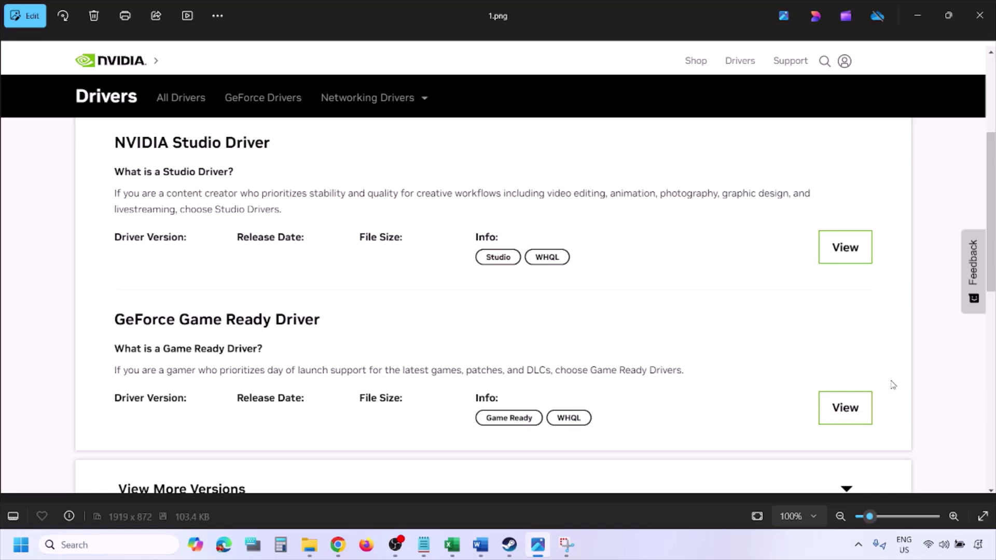
{"action": "key", "text": "Right"}
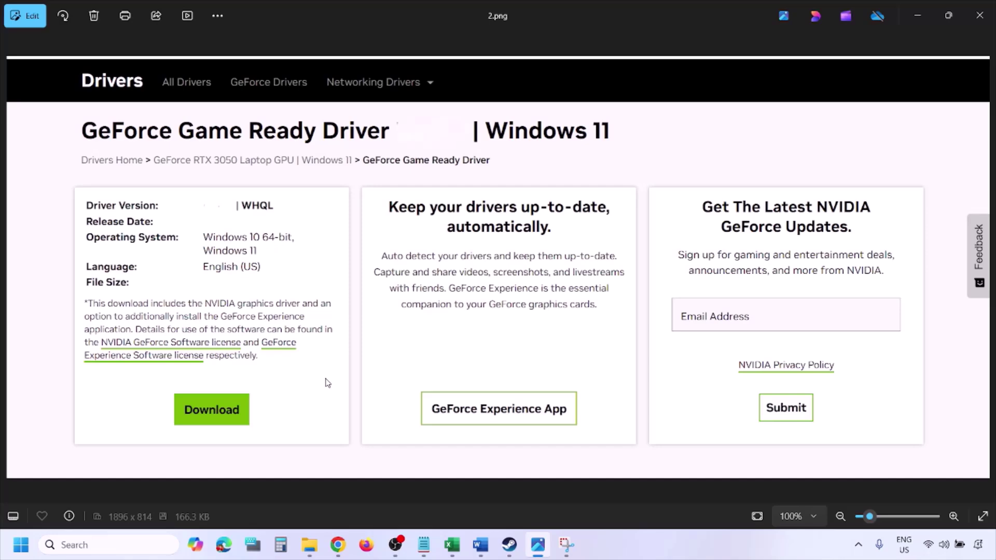
{"action": "key", "text": "Right"}
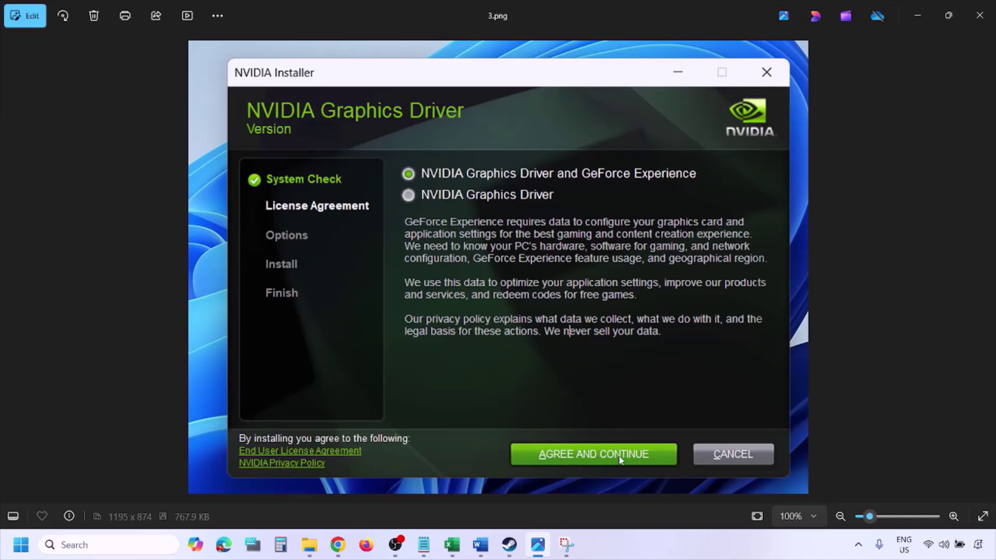
{"action": "key", "text": "Right"}
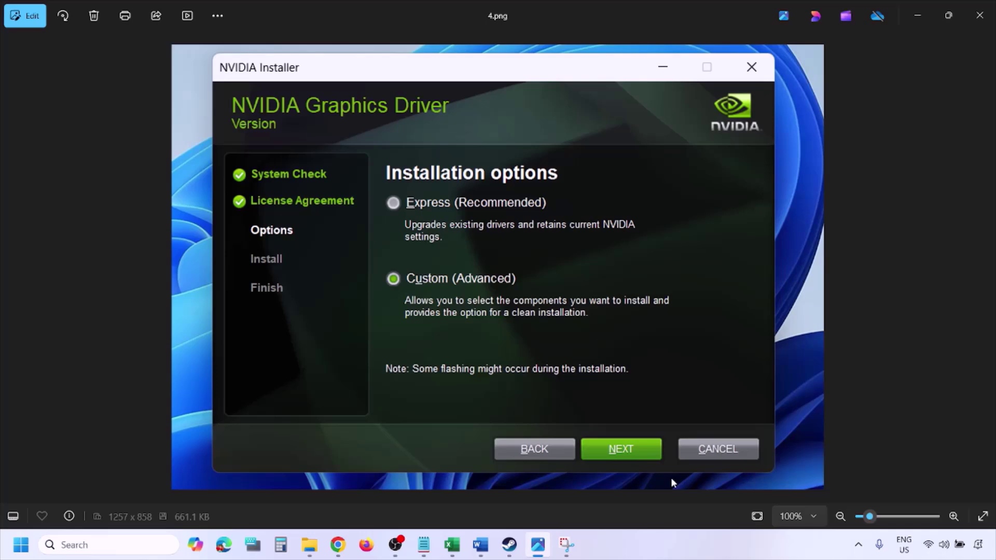
{"action": "key", "text": "Right"}
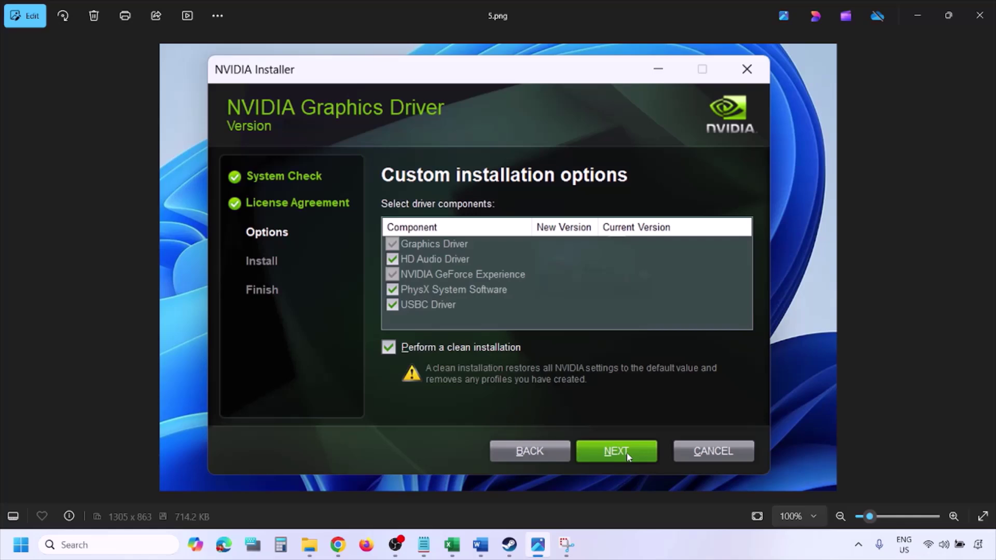
- Bring up the Restart option among the PC's power options, and return to the Word checklist
{"action": "left_click", "coordinate": [21, 544]}
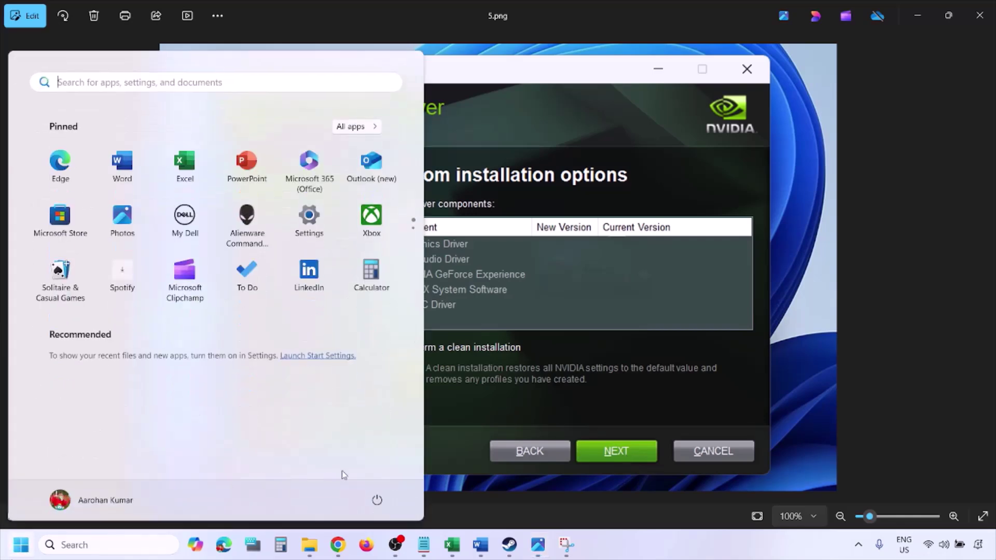
{"action": "left_click", "coordinate": [377, 500]}
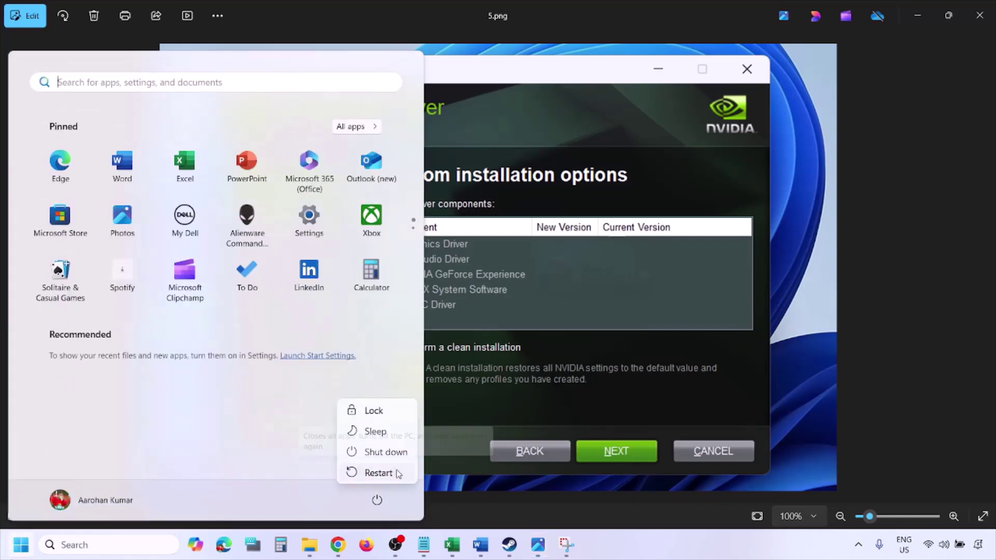
{"action": "left_click", "coordinate": [678, 555]}
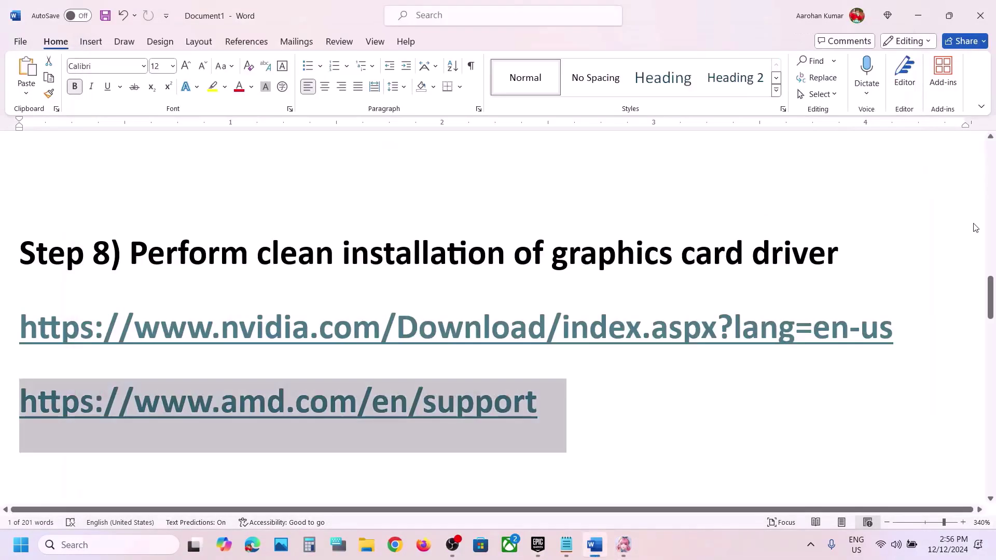
- Copy the word "graphics" from the Step 9 heading, search Windows for it and open Graphics settings
{"action": "scroll", "coordinate": [505, 436], "scroll_direction": "down", "scroll_amount": 3}
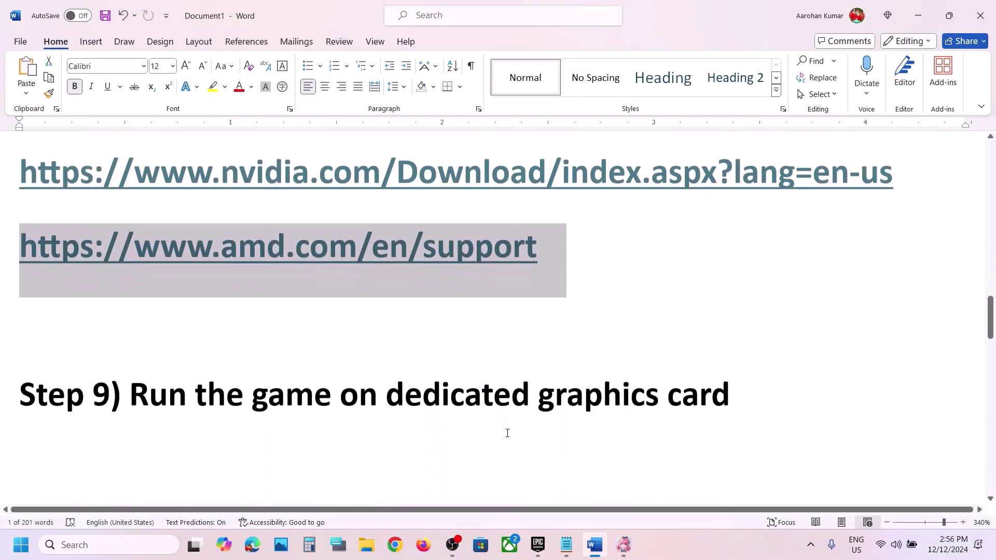
{"action": "double_click", "coordinate": [584, 356]}
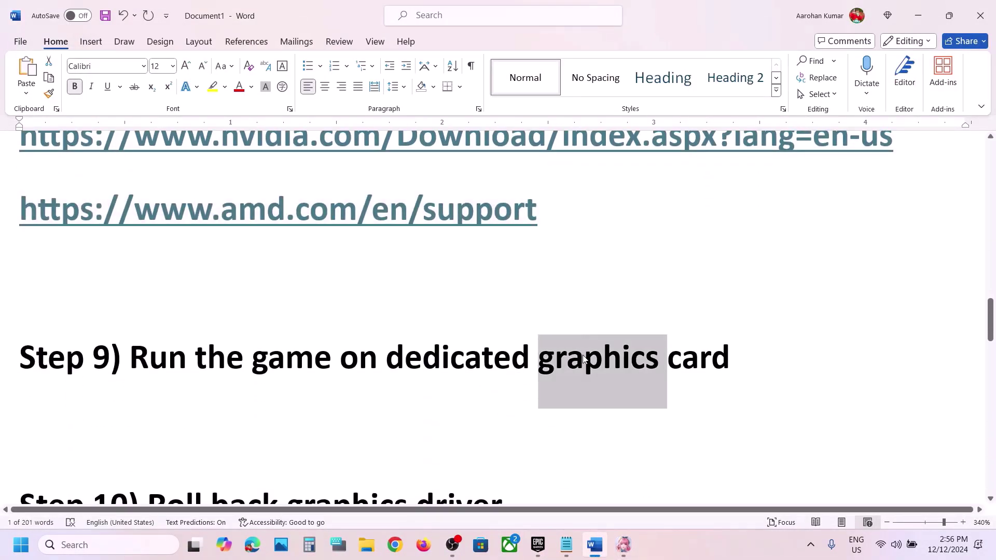
{"action": "key", "text": "ctrl+c"}
{"action": "left_click", "coordinate": [140, 546]}
{"action": "key", "text": "ctrl+v"}
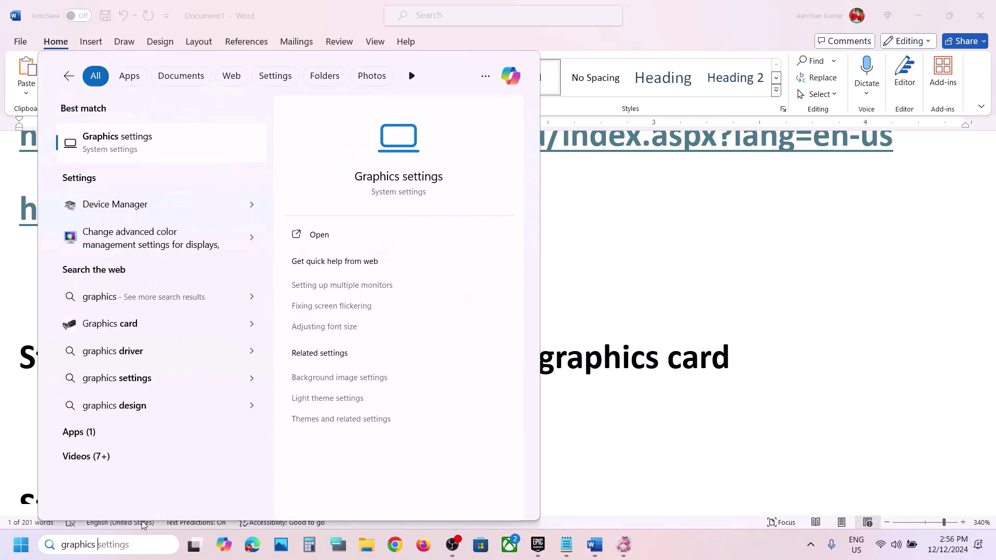
{"action": "left_click", "coordinate": [127, 155]}
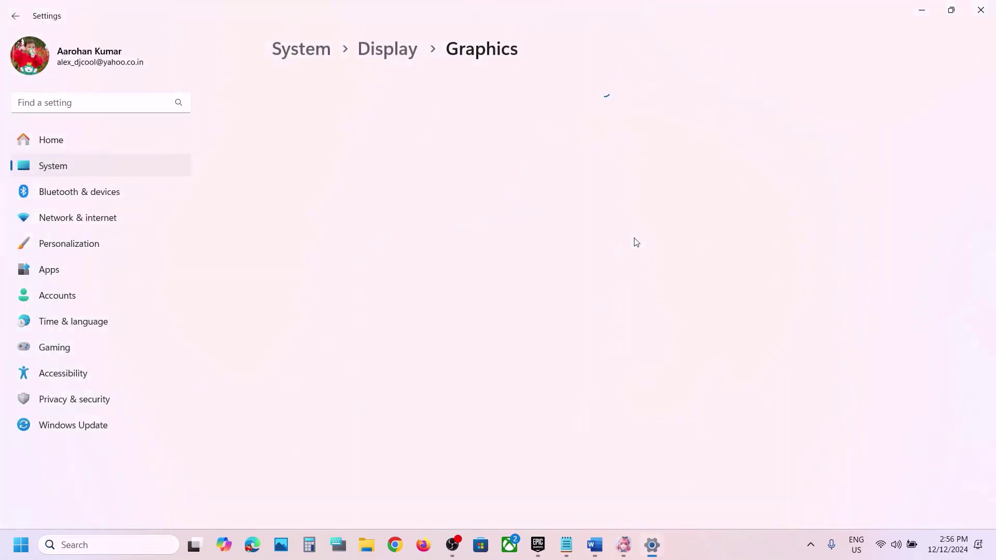
- Add InfinityNikki from C:\Program Files\InfinityNikkiGlobal Launcher\InfinityNikkiGlobal as a desktop app in the custom graphics settings
{"action": "left_click", "coordinate": [745, 357]}
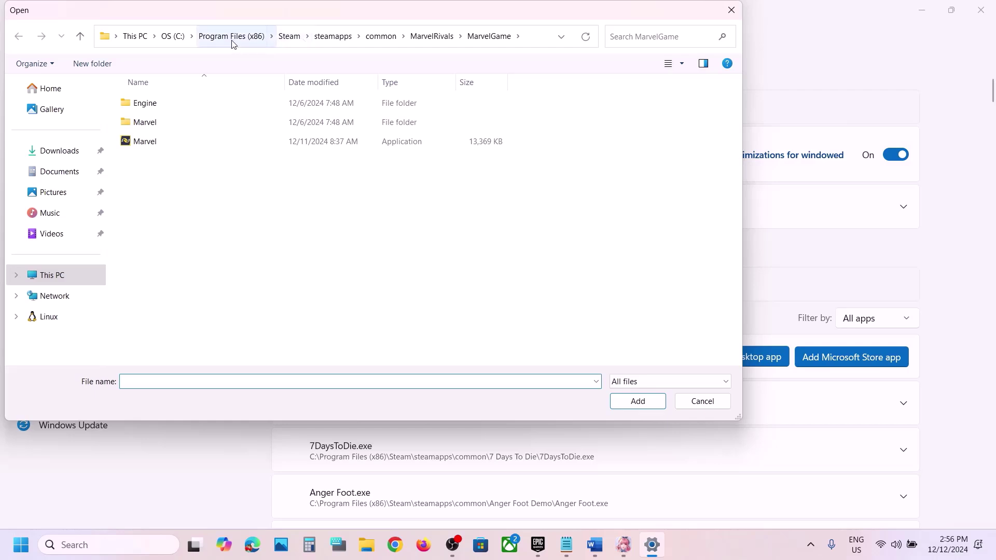
{"action": "left_click", "coordinate": [191, 38]}
{"action": "left_click", "coordinate": [173, 35]}
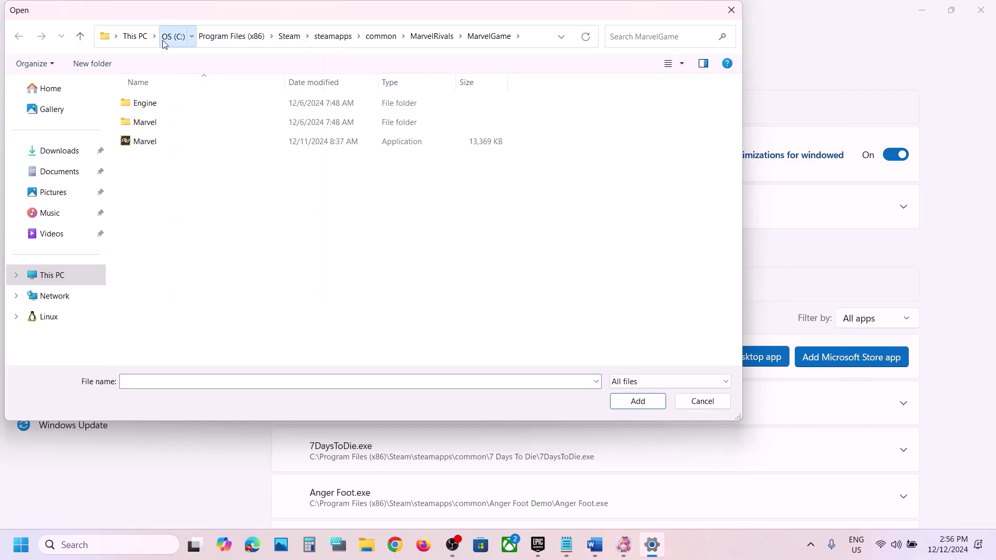
{"action": "scroll", "coordinate": [192, 200], "scroll_direction": "down", "scroll_amount": 2}
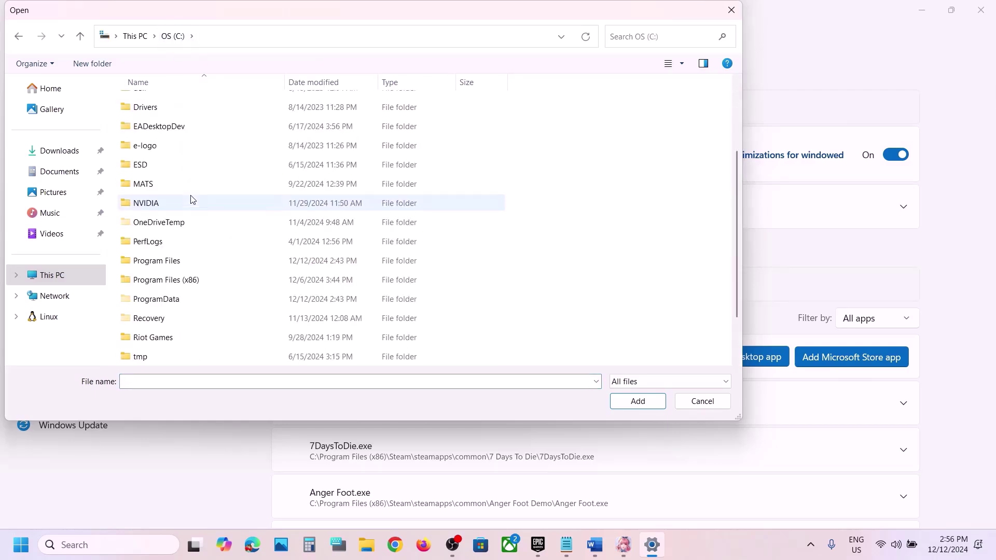
{"action": "double_click", "coordinate": [198, 264]}
{"action": "scroll", "coordinate": [197, 267], "scroll_direction": "down", "scroll_amount": 4}
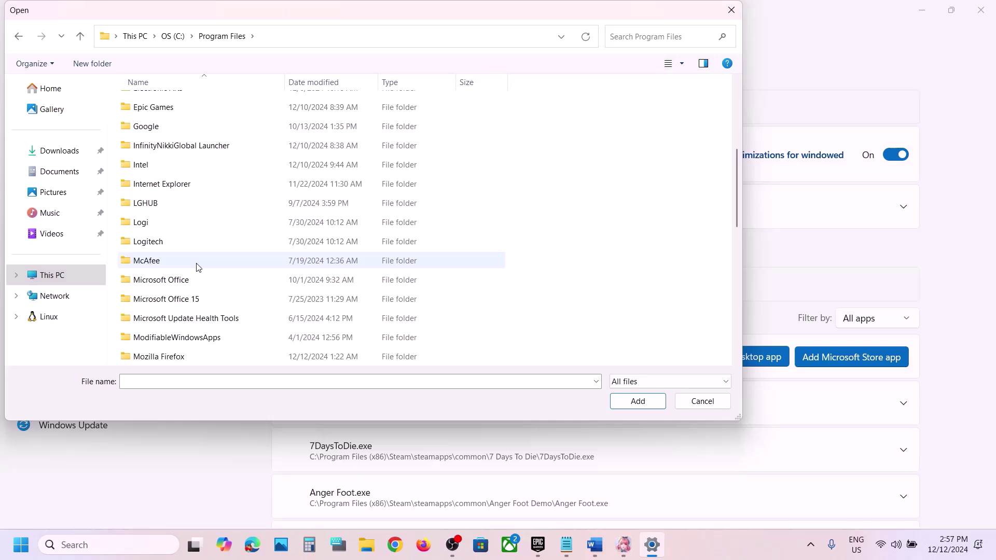
{"action": "double_click", "coordinate": [227, 152]}
{"action": "double_click", "coordinate": [185, 124]}
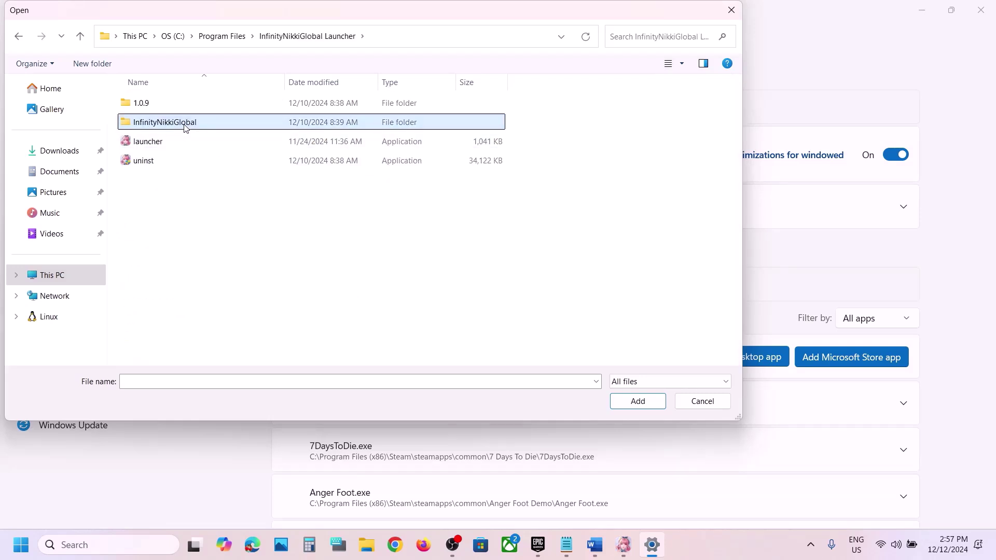
{"action": "left_click", "coordinate": [165, 145]}
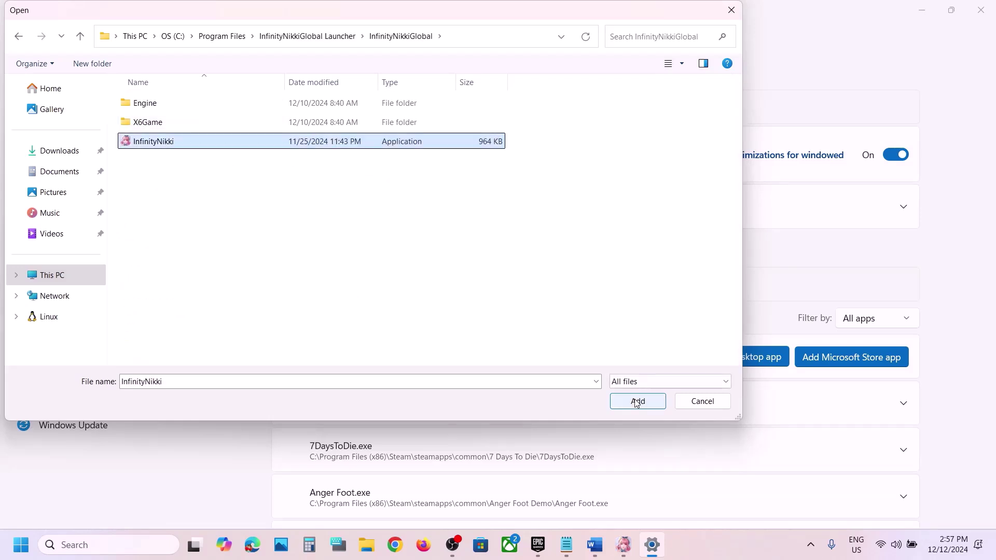
{"action": "left_click", "coordinate": [638, 401]}
- Set the GPU preference of the InfinityNikki.exe entry to High Performance (NVIDIA GeForce RTX 3050 Laptop GPU)
{"action": "scroll", "coordinate": [587, 423], "scroll_direction": "down", "scroll_amount": 5}
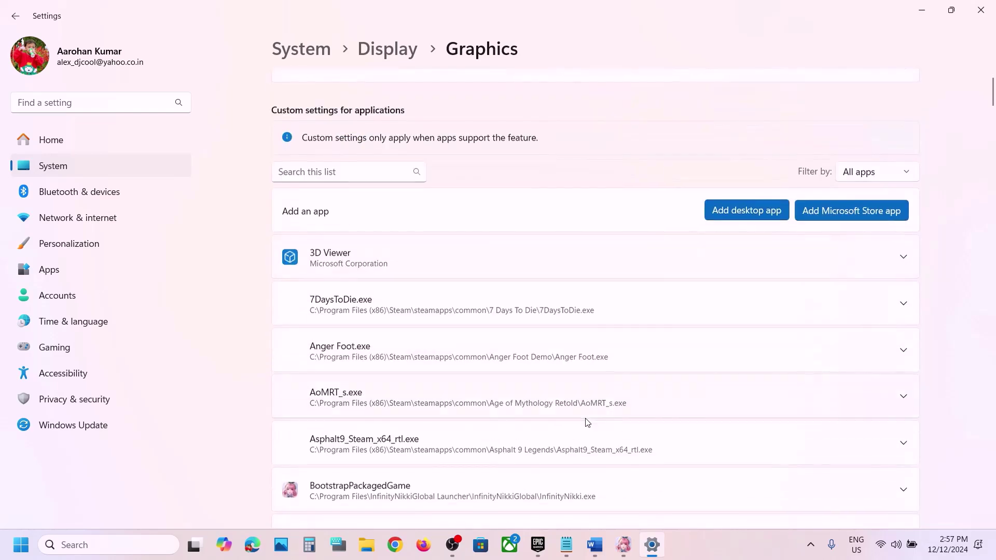
{"action": "left_click", "coordinate": [905, 393]}
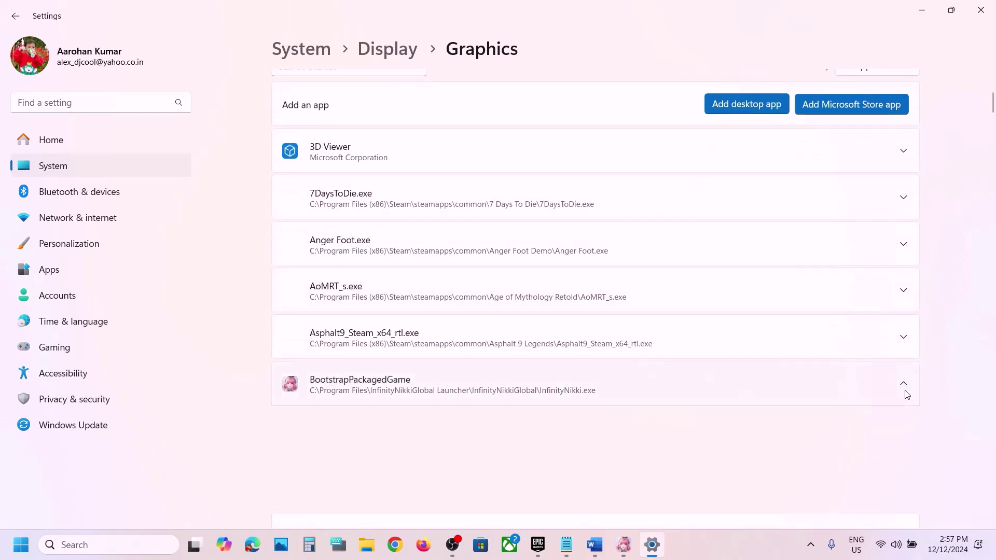
{"action": "left_click", "coordinate": [853, 423]}
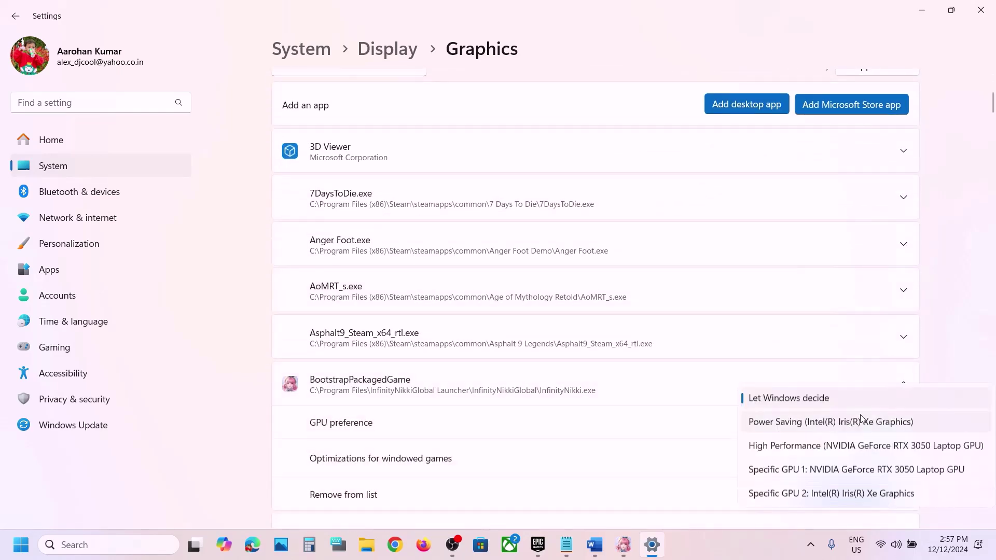
{"action": "left_click", "coordinate": [832, 443]}
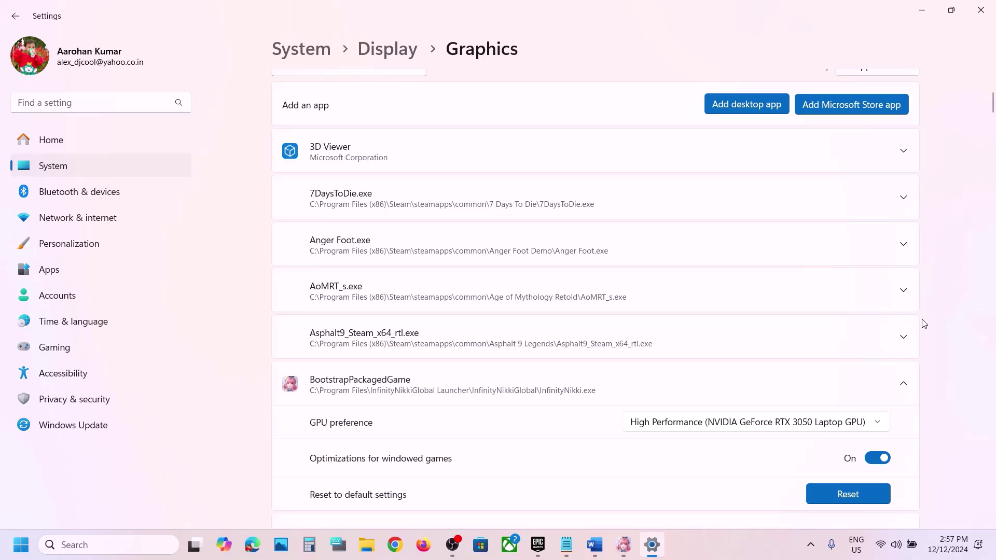
- Add X6Game-Win64-Shipping from InfinityNikkiGlobal's X6Game\Binaries\Win64 folder as another desktop app in the custom graphics settings
{"action": "left_click", "coordinate": [728, 106]}
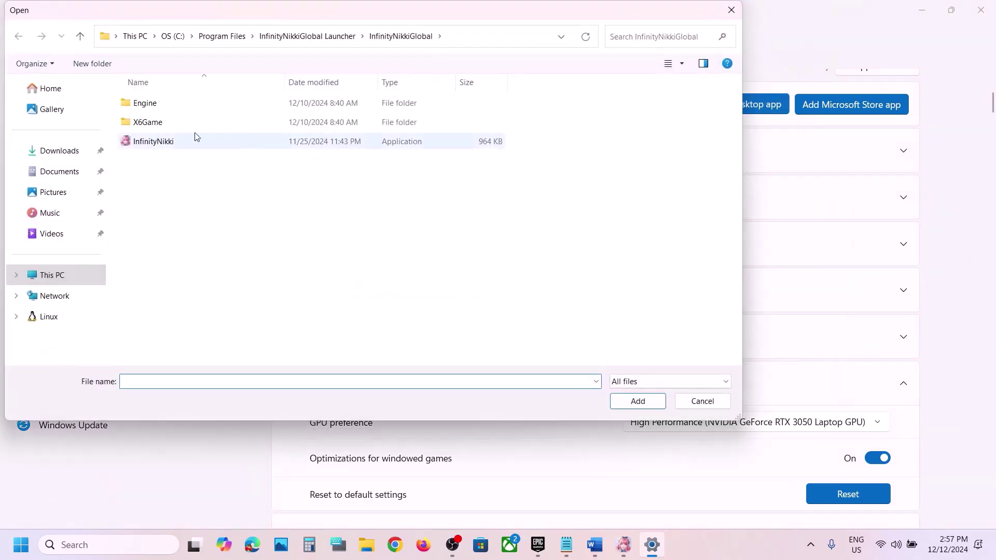
{"action": "double_click", "coordinate": [167, 123]}
{"action": "double_click", "coordinate": [163, 102]}
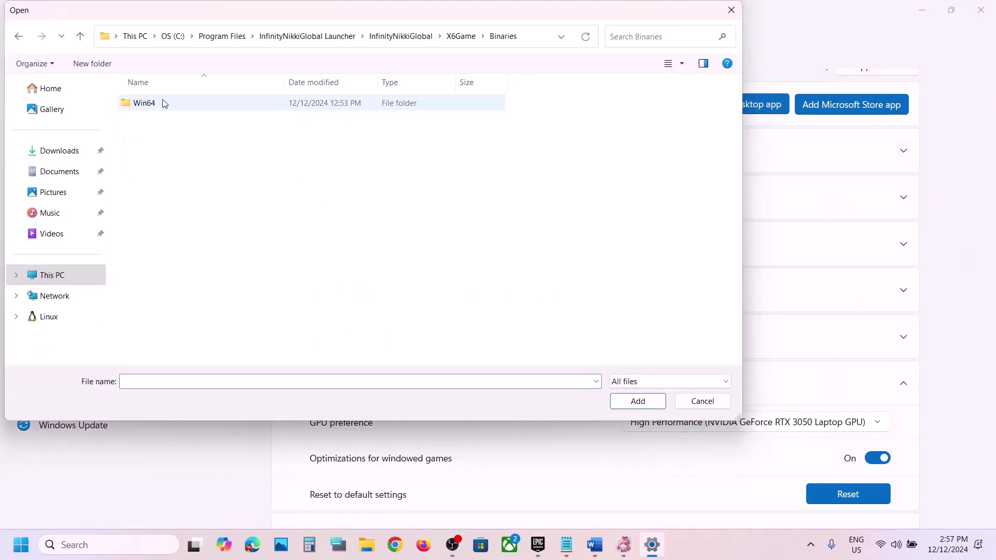
{"action": "double_click", "coordinate": [163, 102]}
{"action": "left_click", "coordinate": [223, 217]}
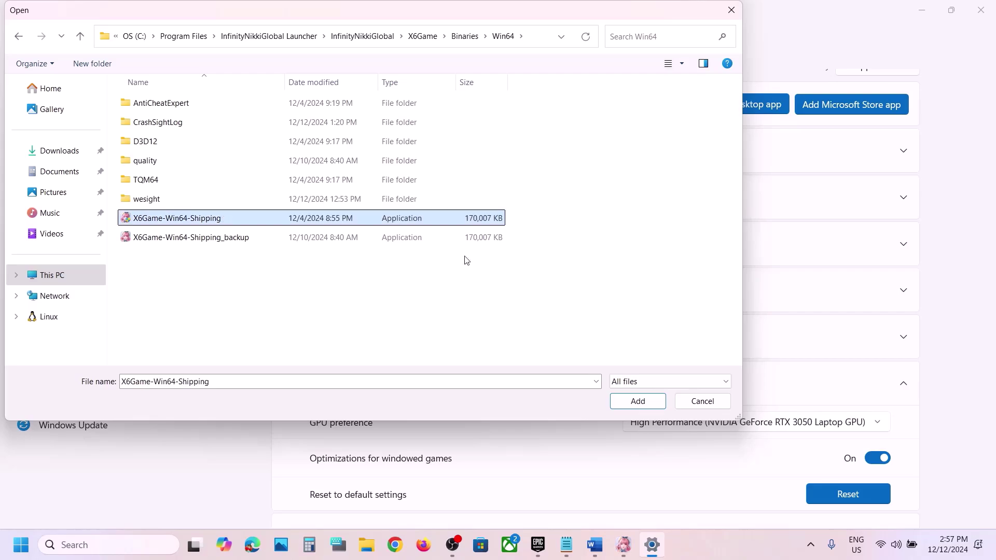
{"action": "left_click", "coordinate": [638, 401]}
- Find the X6Game-Win64-Shipping.exe entry in the app list and set its GPU preference to High Performance (NVIDIA GeForce RTX 3050 Laptop GPU)
{"action": "scroll", "coordinate": [633, 408], "scroll_direction": "down", "scroll_amount": 5}
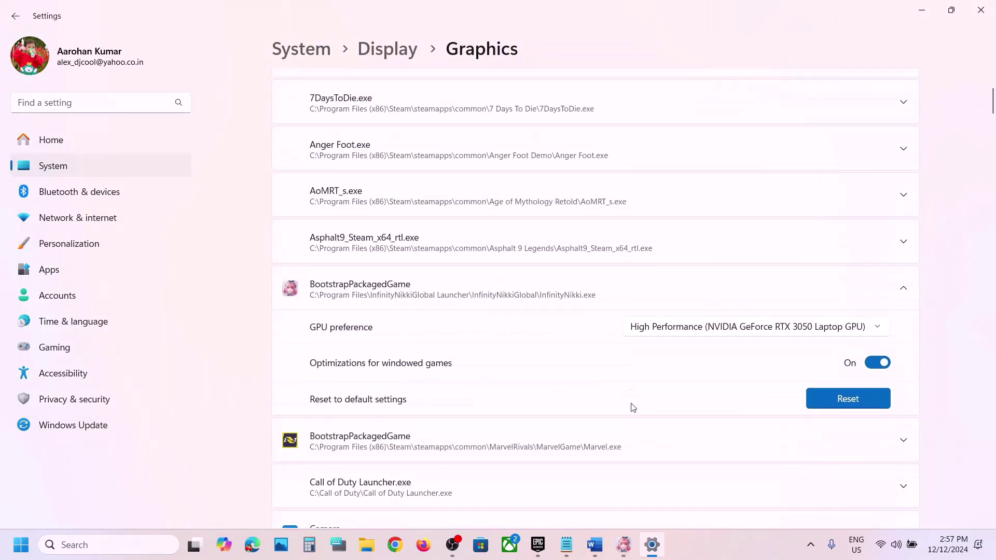
{"action": "scroll", "coordinate": [634, 408], "scroll_direction": "down", "scroll_amount": 20}
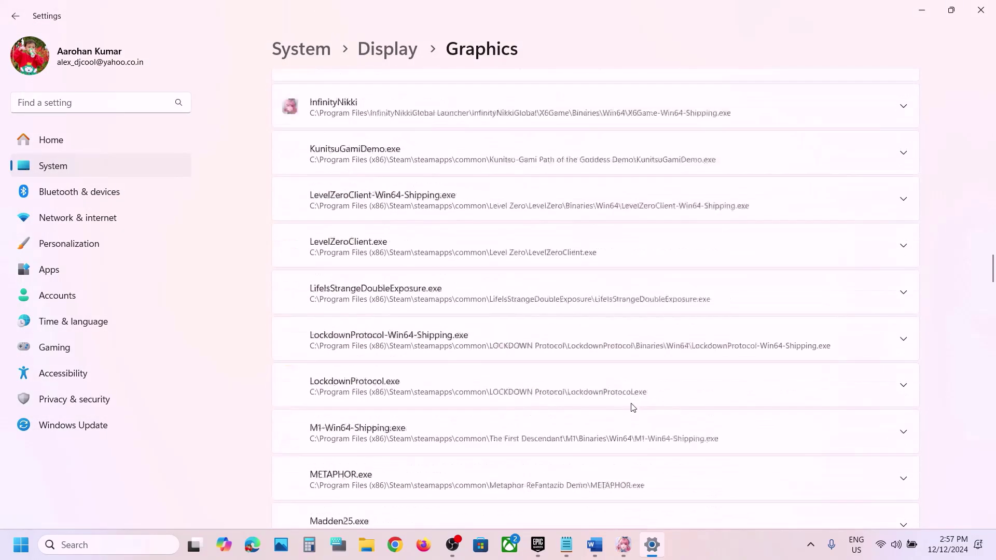
{"action": "scroll", "coordinate": [633, 407], "scroll_direction": "down", "scroll_amount": 20}
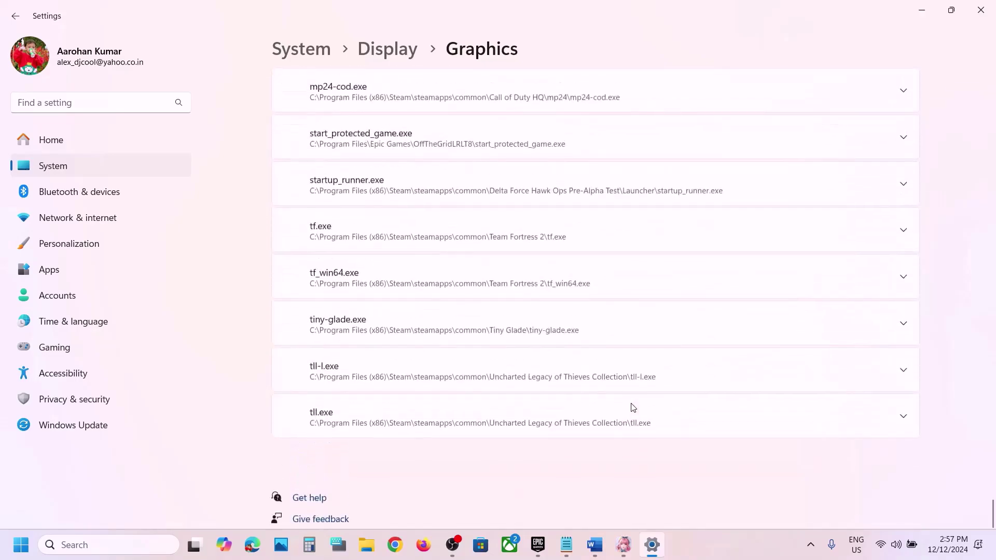
{"action": "scroll", "coordinate": [634, 408], "scroll_direction": "up", "scroll_amount": 13}
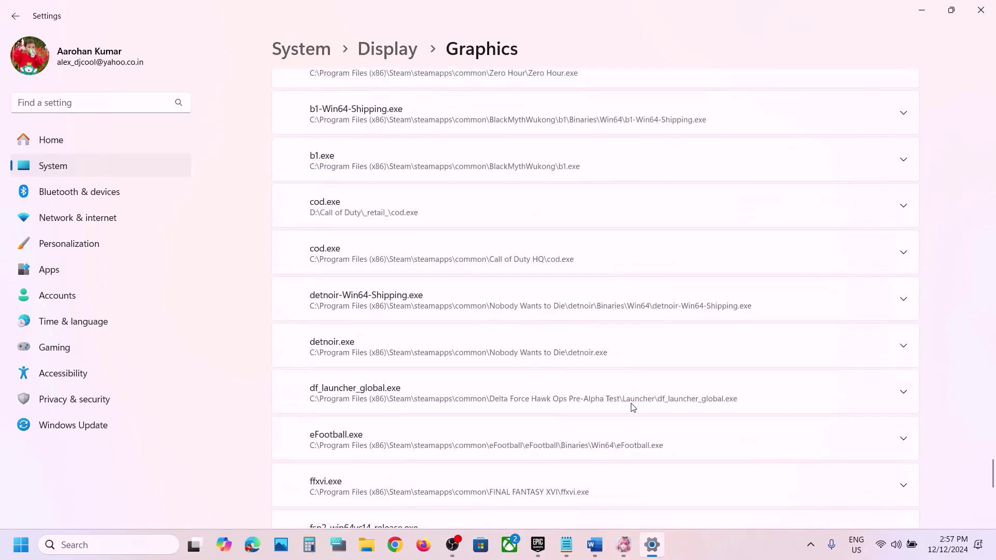
{"action": "scroll", "coordinate": [633, 408], "scroll_direction": "down", "scroll_amount": 7}
{"action": "scroll", "coordinate": [634, 408], "scroll_direction": "down", "scroll_amount": 4}
{"action": "scroll", "coordinate": [634, 408], "scroll_direction": "up", "scroll_amount": 12}
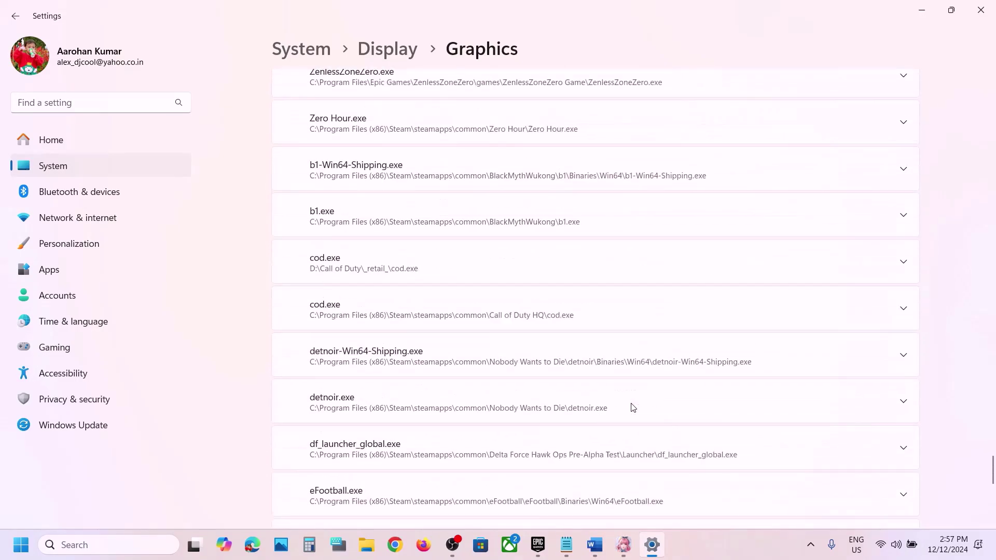
{"action": "scroll", "coordinate": [632, 408], "scroll_direction": "up", "scroll_amount": 10}
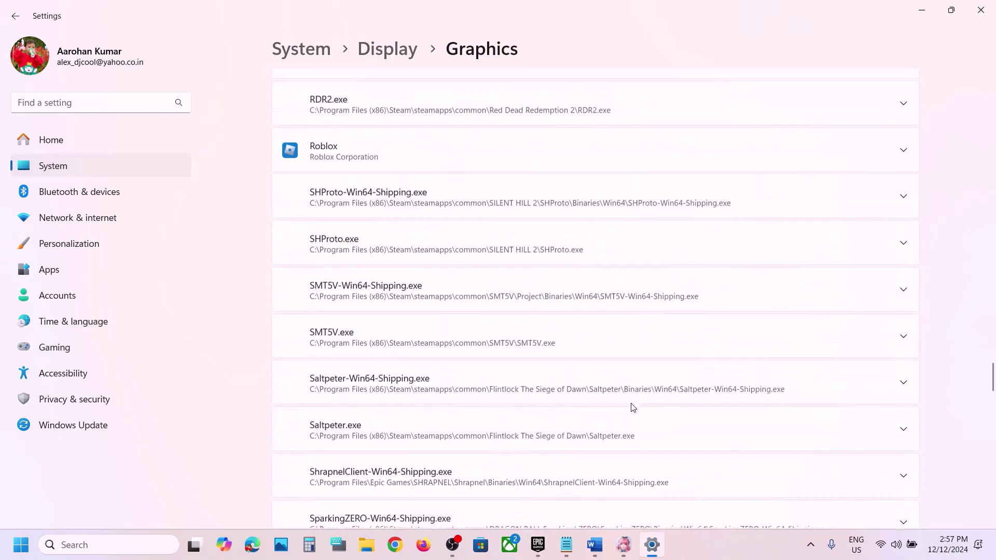
{"action": "scroll", "coordinate": [632, 408], "scroll_direction": "up", "scroll_amount": 10}
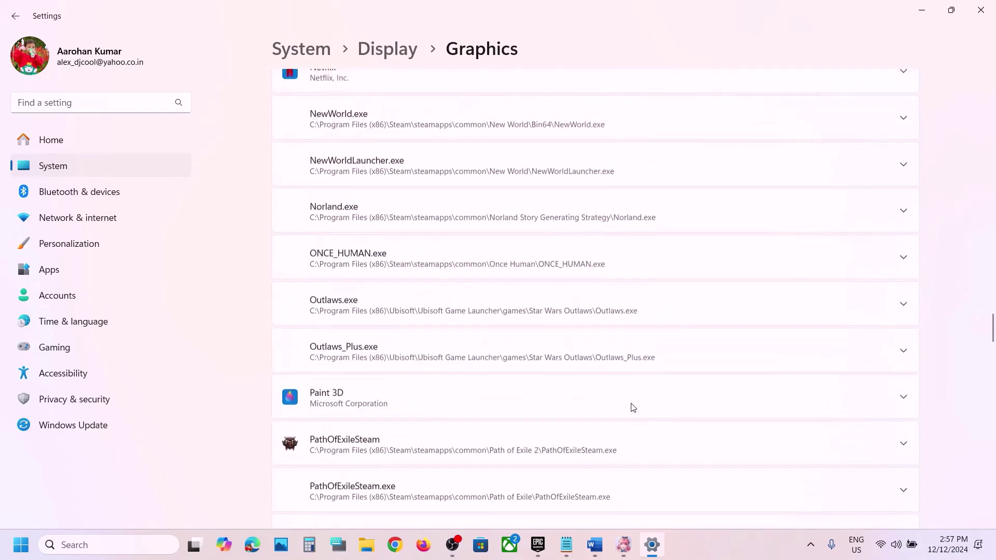
{"action": "scroll", "coordinate": [633, 407], "scroll_direction": "up", "scroll_amount": 10}
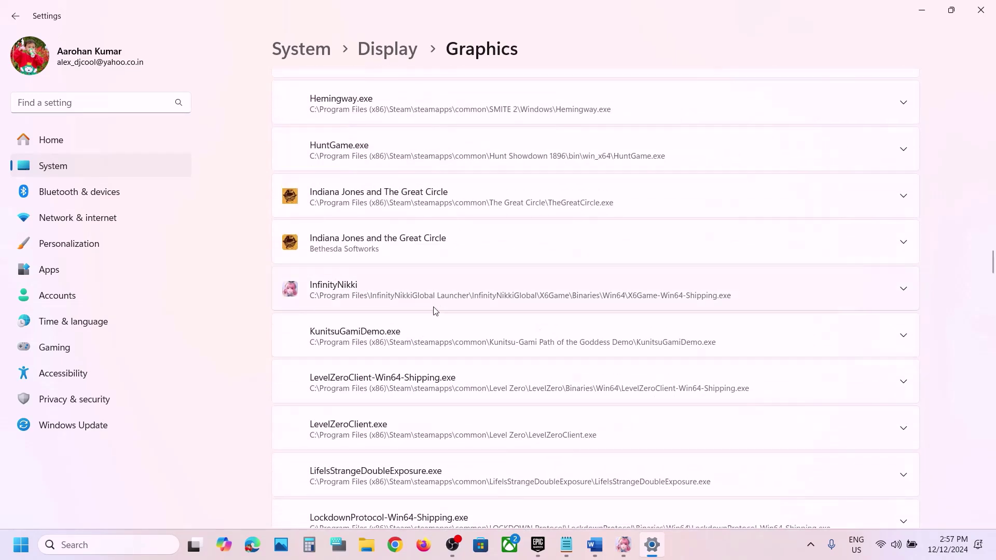
{"action": "left_click", "coordinate": [904, 290]}
{"action": "left_click", "coordinate": [846, 356]}
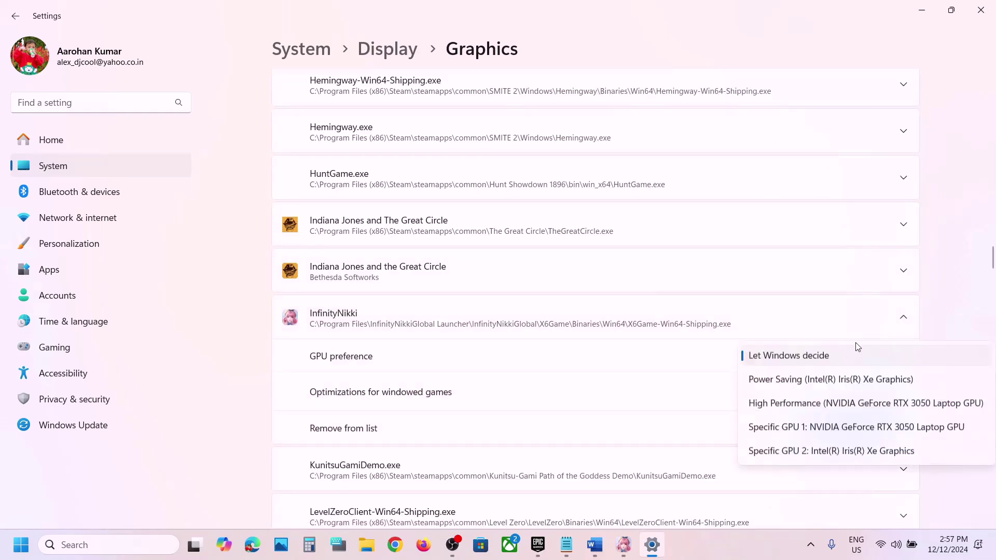
{"action": "left_click", "coordinate": [819, 407]}
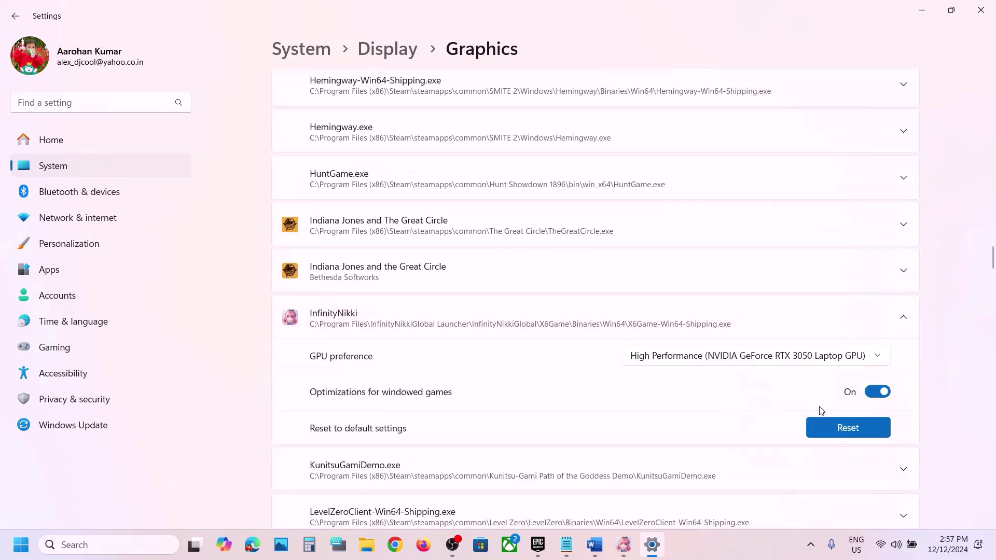
- Close Settings and highlight the Step 10 heading about rolling back the graphics driver in the Word checklist
{"action": "left_click", "coordinate": [992, 13]}
{"action": "scroll", "coordinate": [228, 351], "scroll_direction": "down", "scroll_amount": 3}
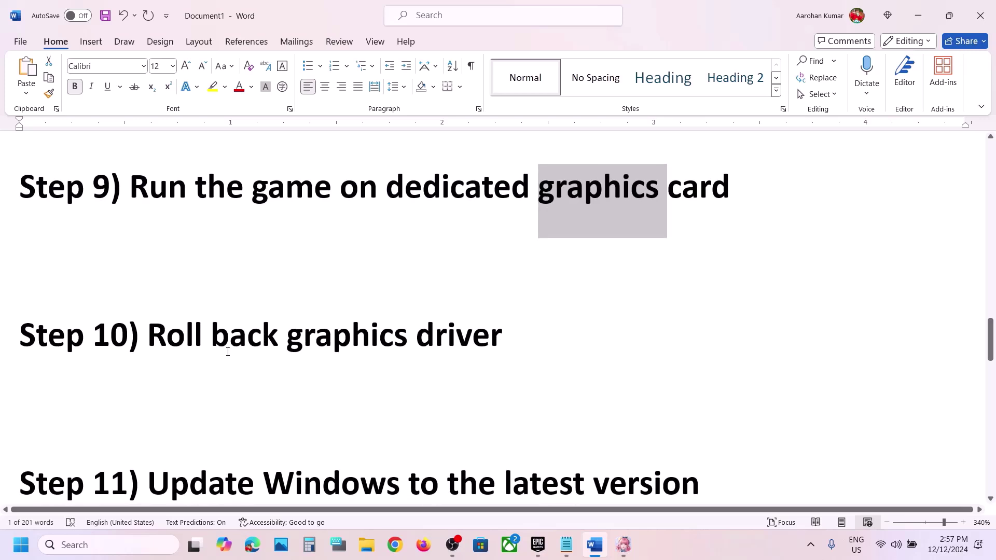
{"action": "left_click_drag", "start_coordinate": [220, 345], "coordinate": [501, 345]}
- Select the NVIDIA download link under Step 8 and open nvidia.com/Download/index.aspx?lang=en-us in Chrome
{"action": "scroll", "coordinate": [483, 332], "scroll_direction": "up", "scroll_amount": 4}
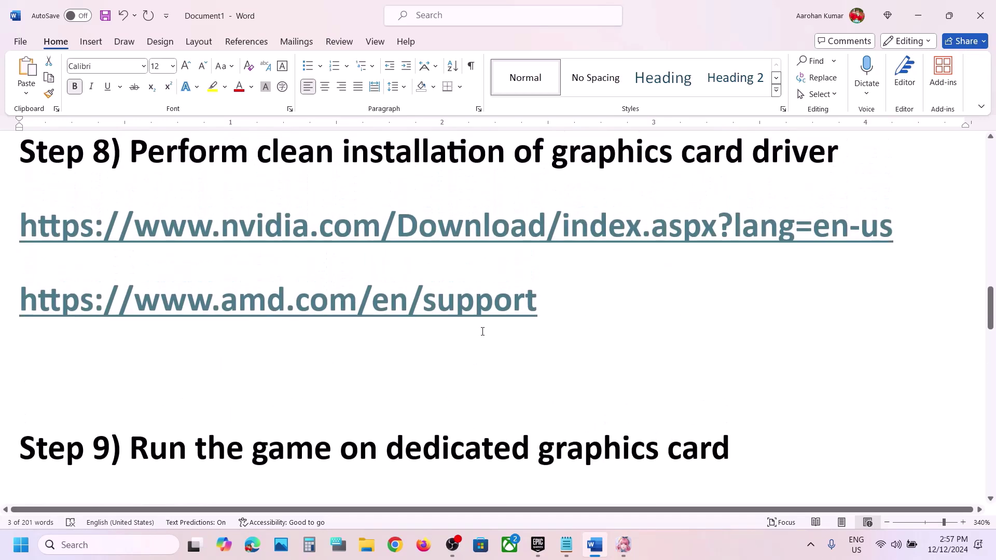
{"action": "triple_click", "coordinate": [140, 227]}
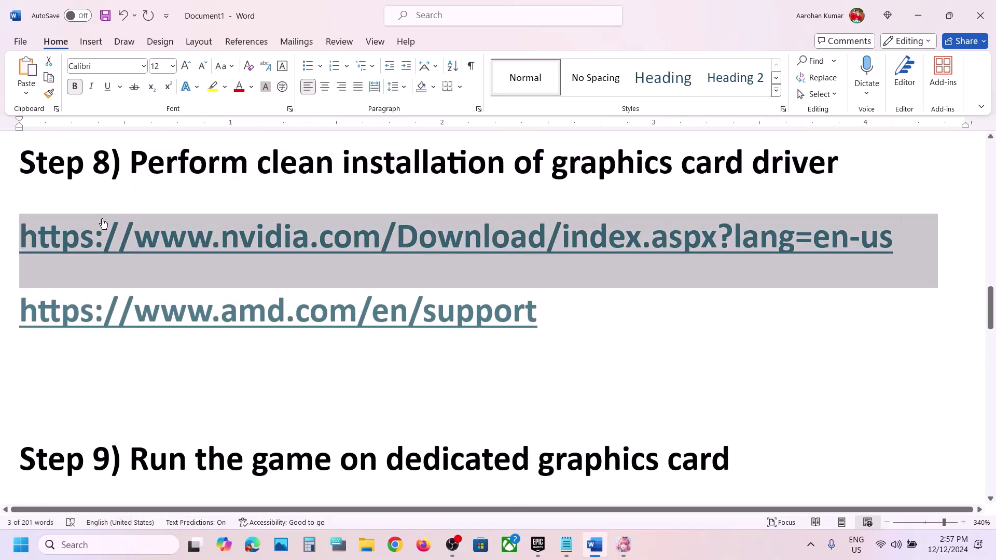
{"action": "left_click", "coordinate": [395, 545]}
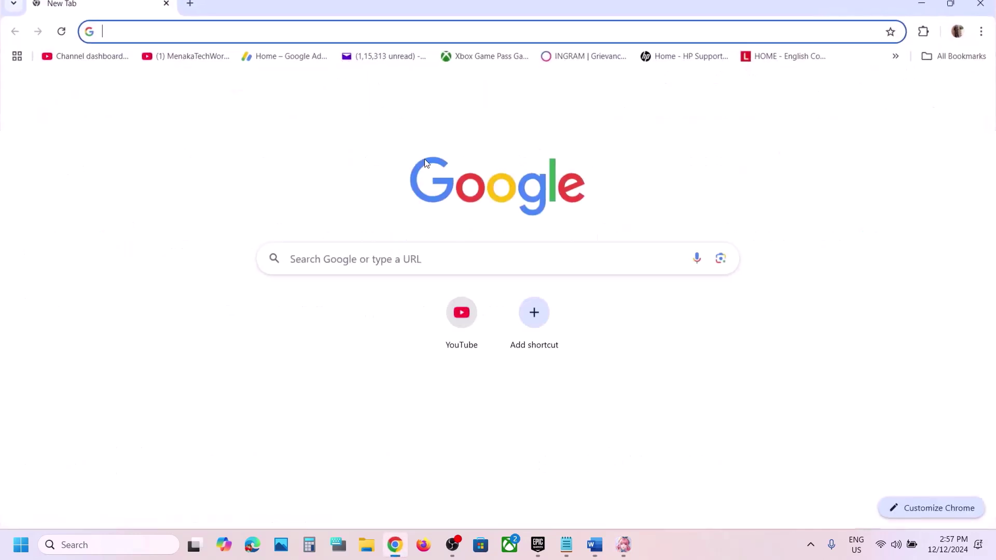
{"action": "type", "text": "nvidia.com/Download/index.aspx?lang=en-us"}
{"action": "key", "text": "Return"}
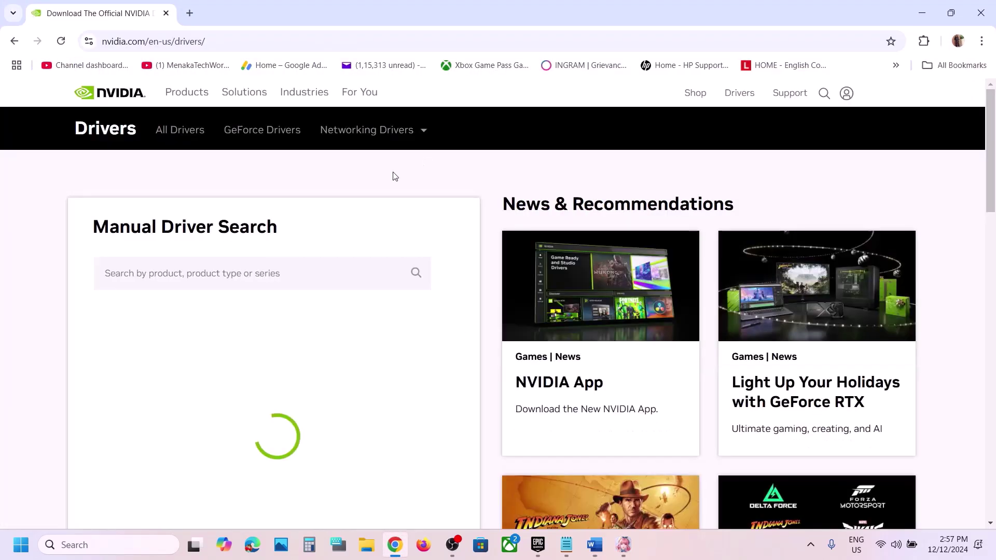
- Run the manual driver search for the GeForce RTX 3050 Laptop GPU on Windows 11
{"action": "scroll", "coordinate": [280, 251], "scroll_direction": "down", "scroll_amount": 3}
{"action": "scroll", "coordinate": [280, 251], "scroll_direction": "down", "scroll_amount": 3}
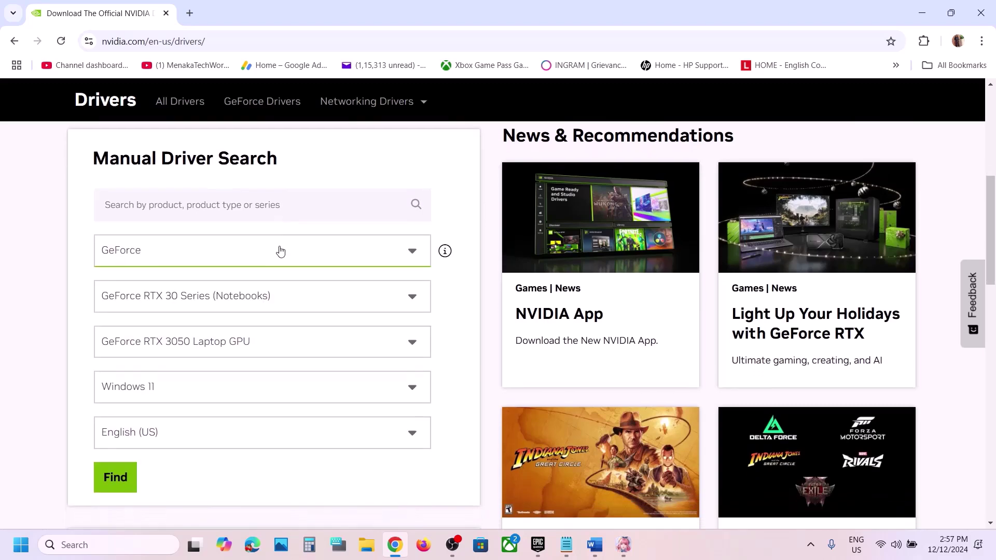
{"action": "scroll", "coordinate": [212, 348], "scroll_direction": "down", "scroll_amount": 1}
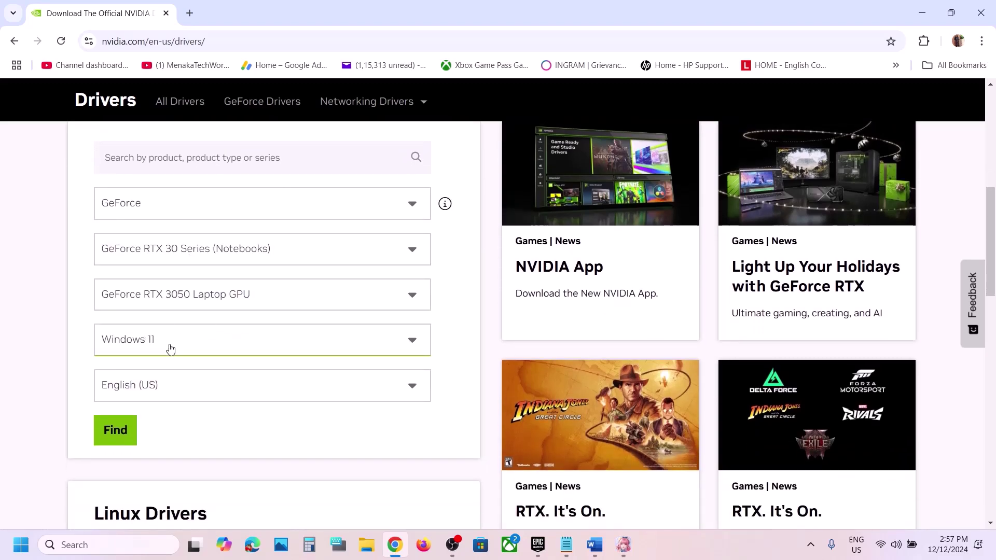
{"action": "left_click", "coordinate": [115, 430]}
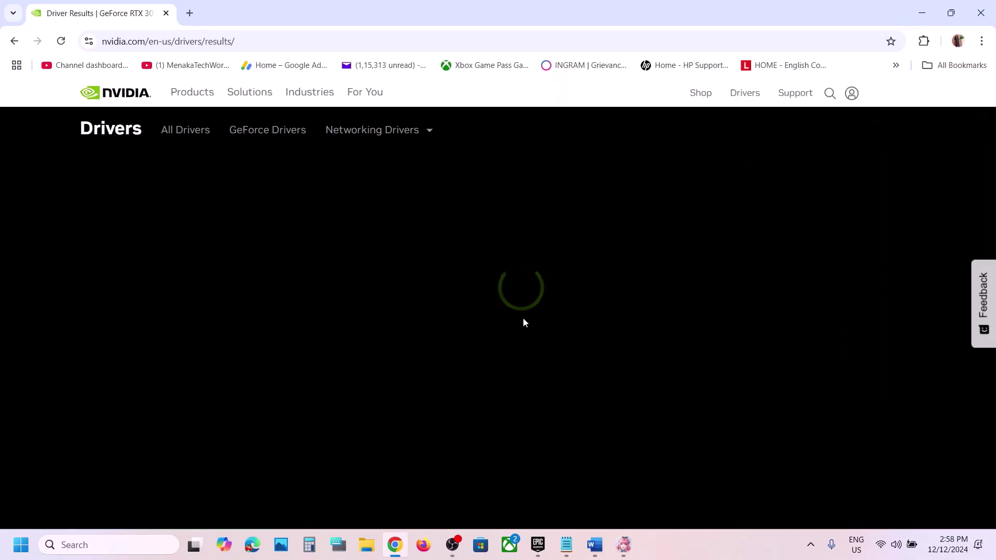
- Expand the driver results to list more versions
{"action": "scroll", "coordinate": [523, 321], "scroll_direction": "down", "scroll_amount": 5}
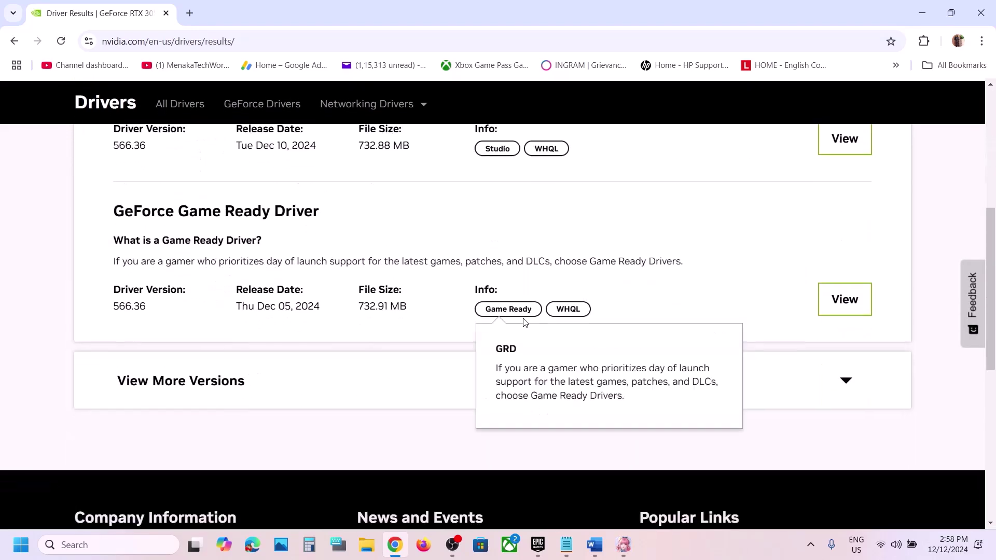
{"action": "left_click", "coordinate": [211, 348]}
{"action": "scroll", "coordinate": [259, 353], "scroll_direction": "down", "scroll_amount": 3}
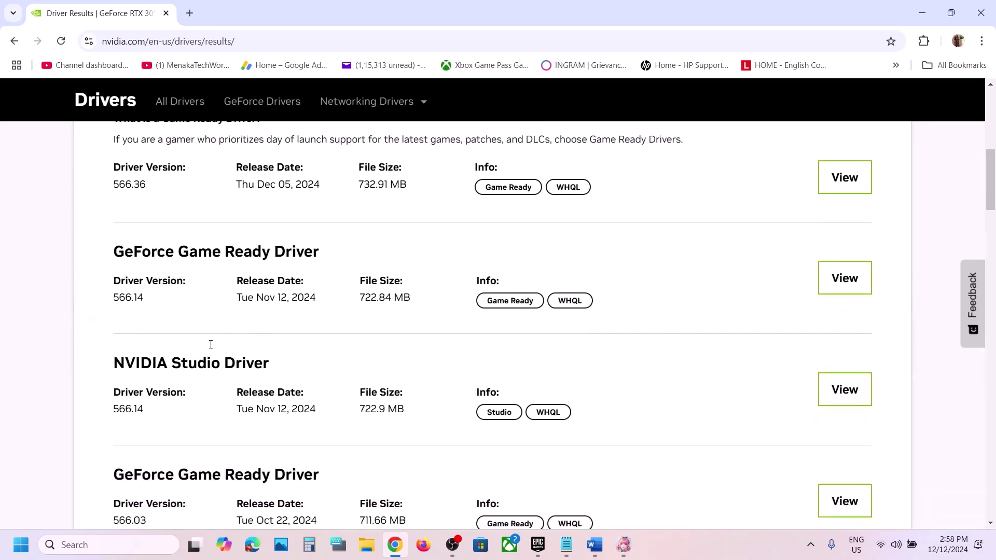
- Compare the Studio and Game Ready driver versions, highlighting 566.36, 566.14 and 566.03 in the results
{"action": "scroll", "coordinate": [229, 176], "scroll_direction": "up", "scroll_amount": 5}
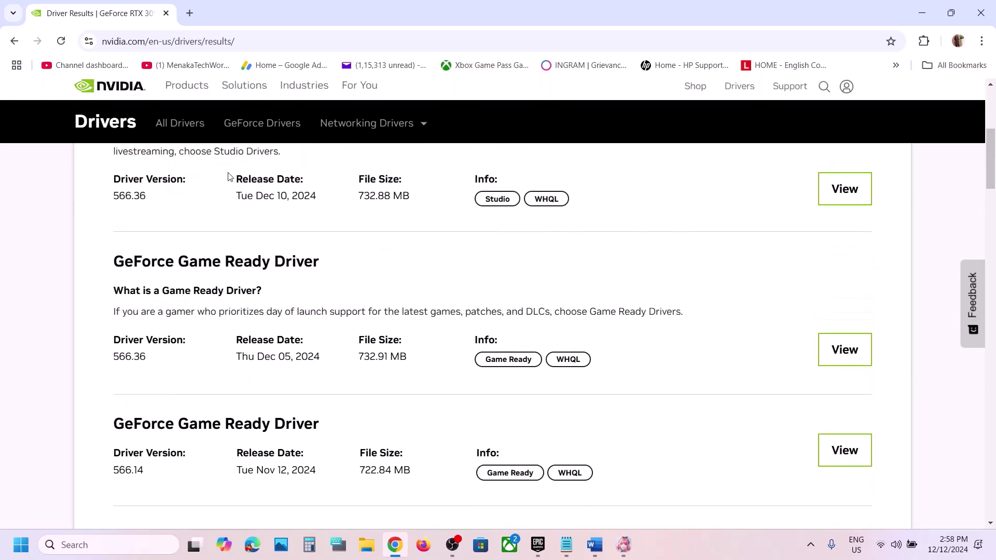
{"action": "left_click_drag", "start_coordinate": [117, 263], "coordinate": [190, 257]}
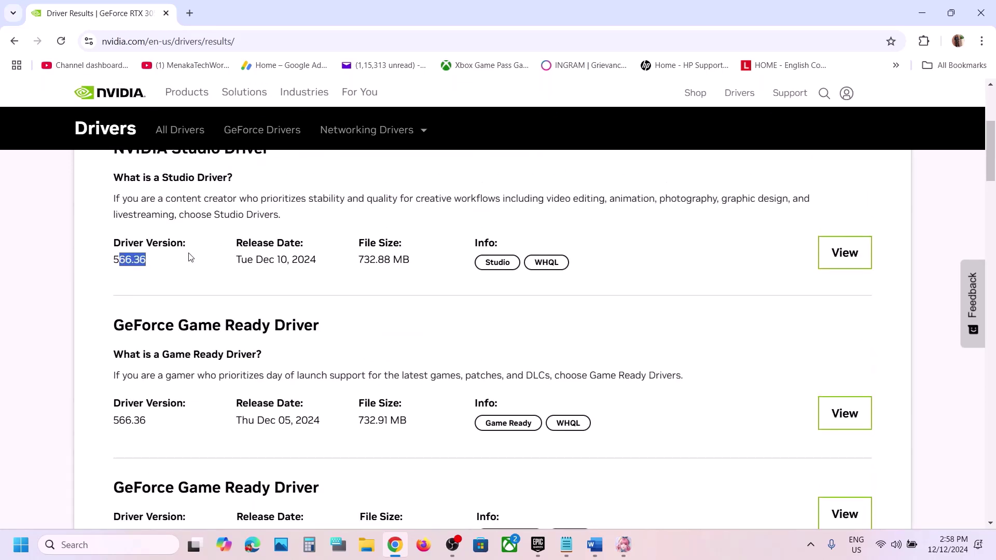
{"action": "scroll", "coordinate": [189, 255], "scroll_direction": "down", "scroll_amount": 3}
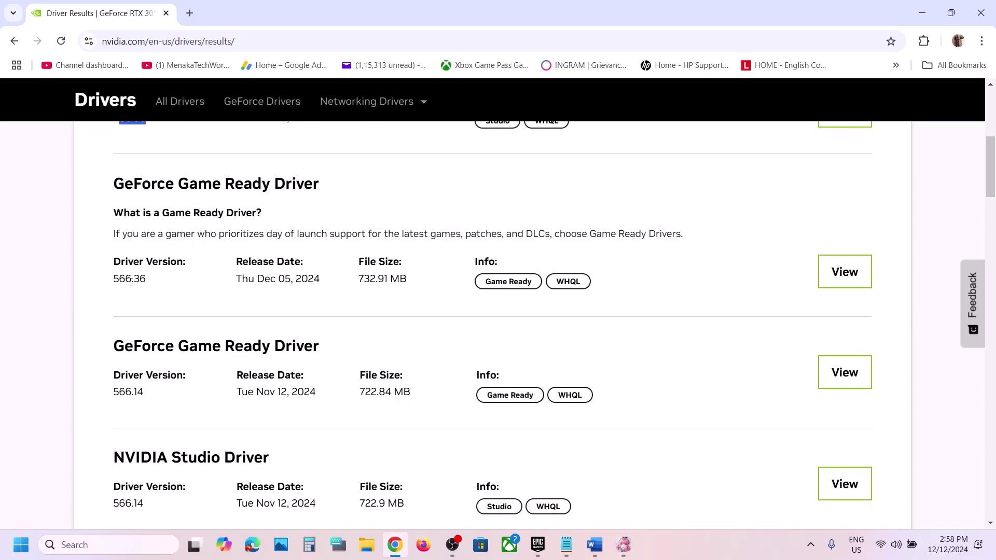
{"action": "triple_click", "coordinate": [113, 283]}
{"action": "scroll", "coordinate": [167, 285], "scroll_direction": "up", "scroll_amount": 2}
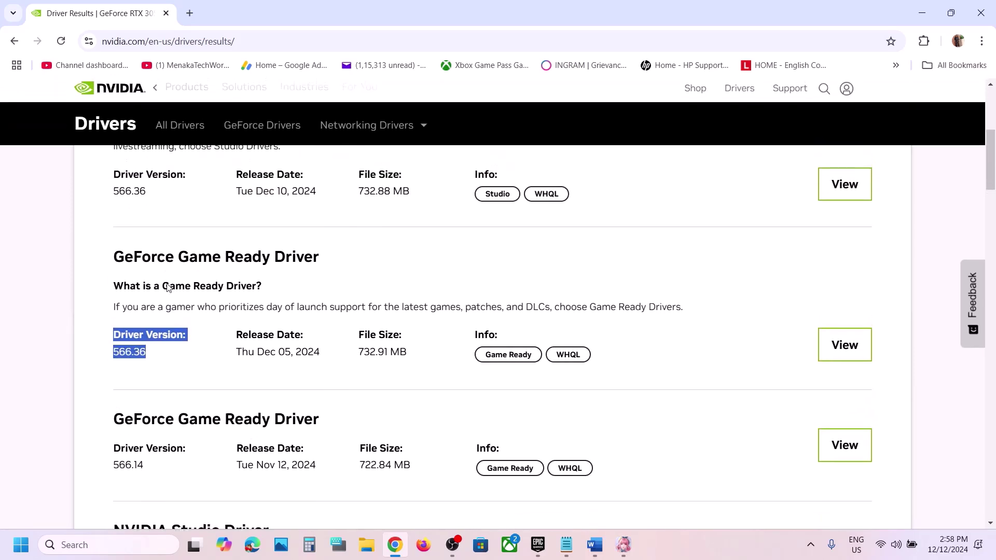
{"action": "scroll", "coordinate": [192, 285], "scroll_direction": "up", "scroll_amount": 2}
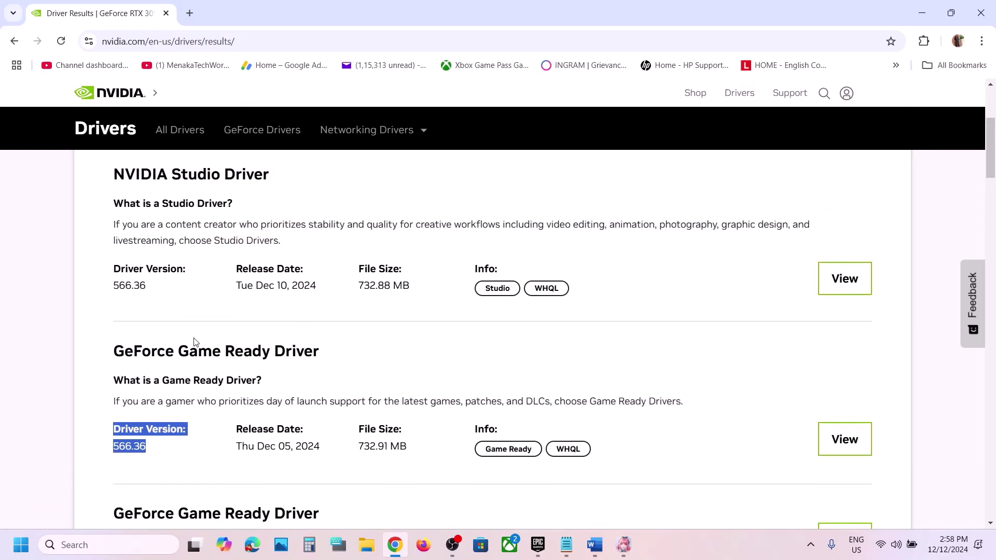
{"action": "scroll", "coordinate": [193, 342], "scroll_direction": "down", "scroll_amount": 2}
{"action": "double_click", "coordinate": [137, 340]}
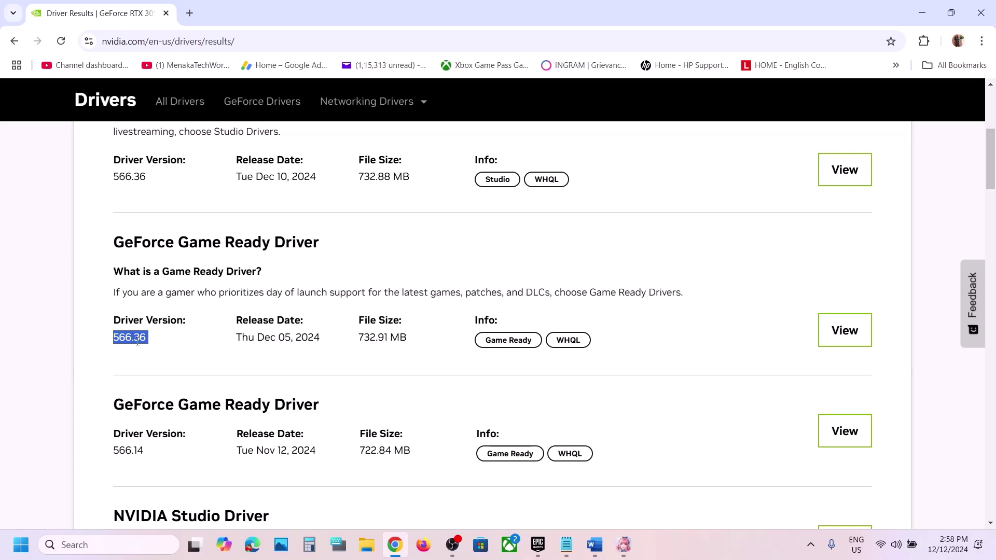
{"action": "scroll", "coordinate": [138, 342], "scroll_direction": "down", "scroll_amount": 3}
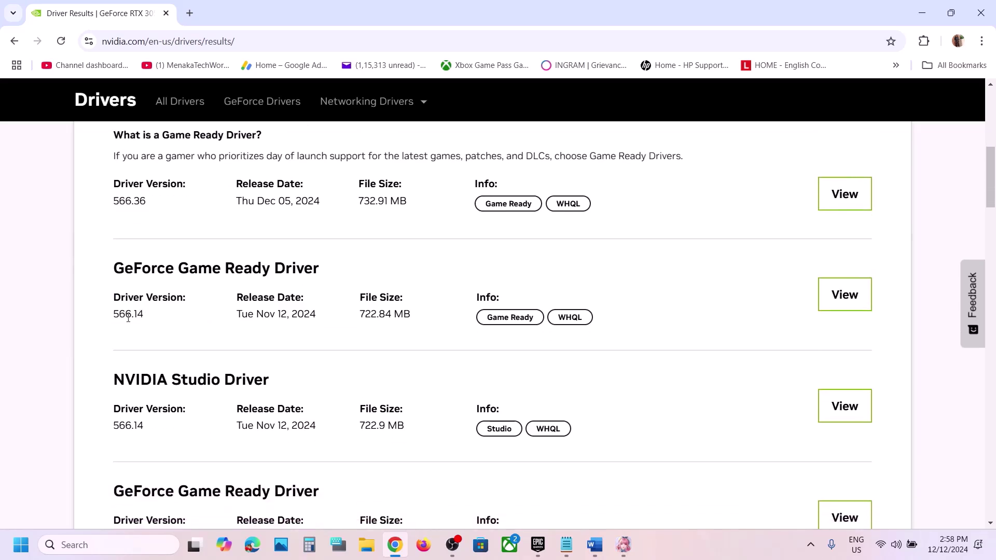
{"action": "double_click", "coordinate": [128, 316]}
{"action": "scroll", "coordinate": [153, 448], "scroll_direction": "down", "scroll_amount": 3}
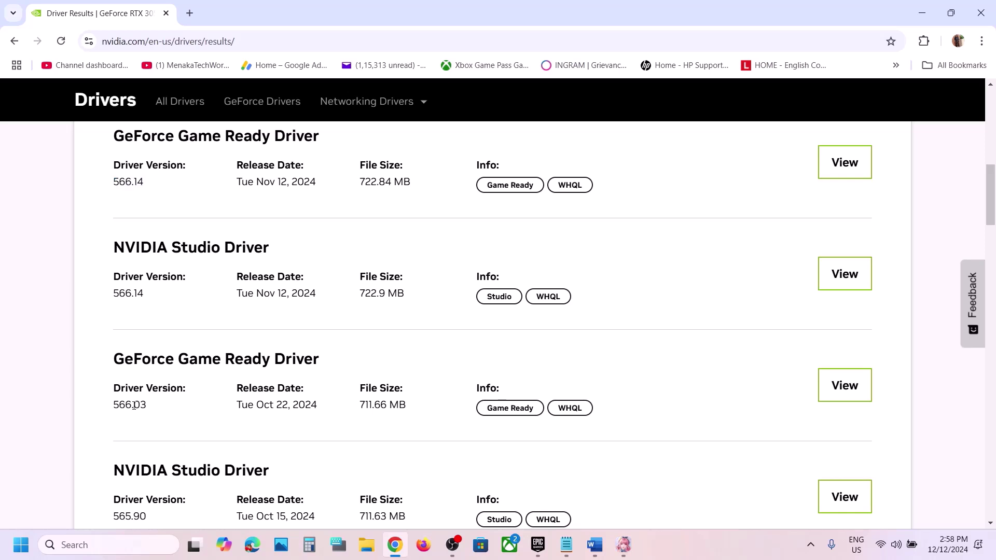
{"action": "double_click", "coordinate": [135, 405]}
- Switch to the Word checklist and highlight "Windows to the latest version" in the Step 11 heading
{"action": "left_click", "coordinate": [595, 545]}
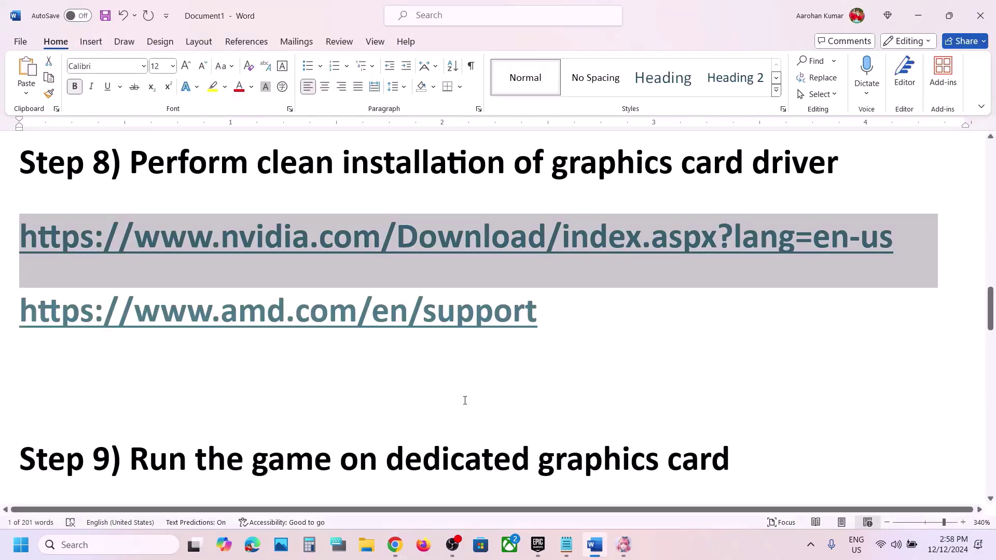
{"action": "scroll", "coordinate": [465, 400], "scroll_direction": "down", "scroll_amount": 1}
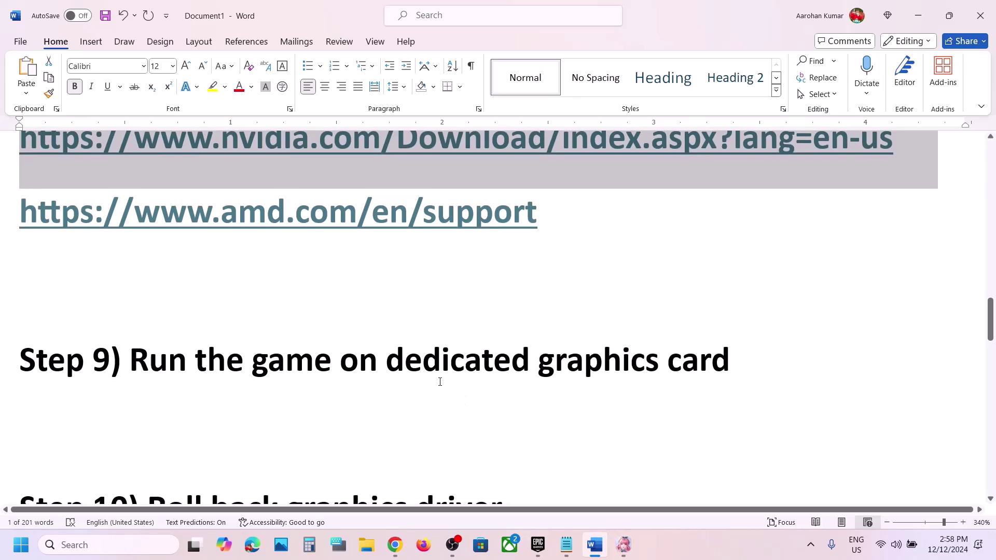
{"action": "scroll", "coordinate": [439, 381], "scroll_direction": "down", "scroll_amount": 3}
{"action": "left_click_drag", "start_coordinate": [263, 395], "coordinate": [747, 370]}
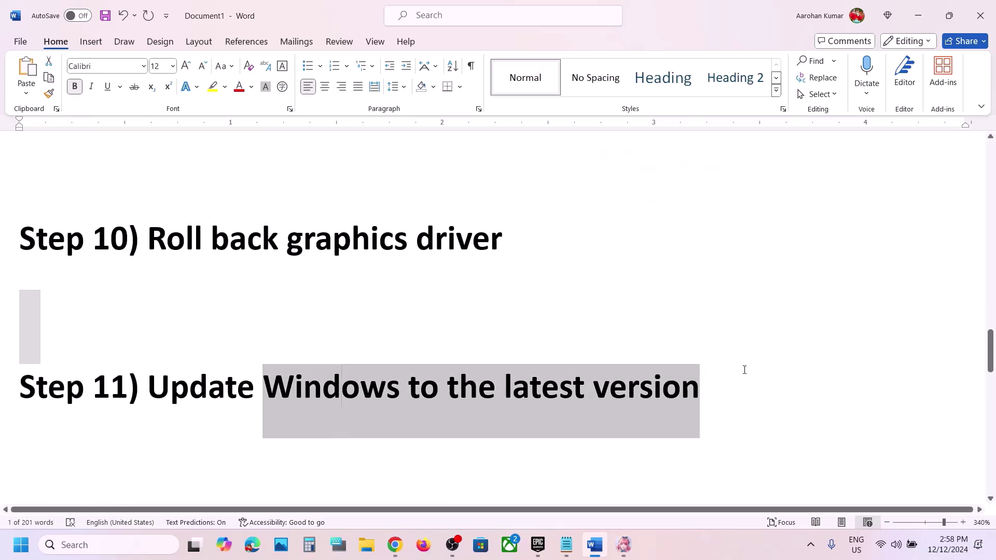
- Open Windows Update in Settings and check for updates
{"action": "key", "text": "super+i"}
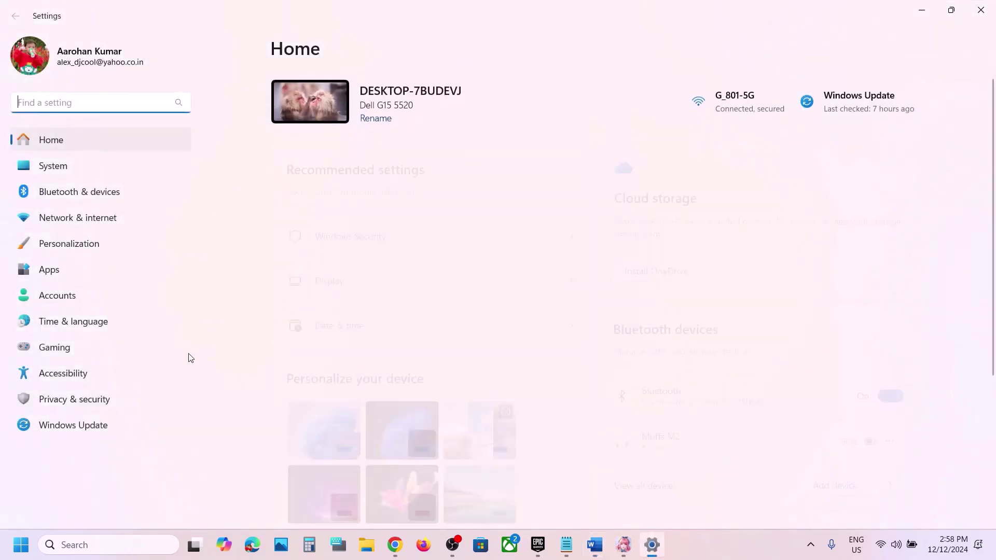
{"action": "left_click", "coordinate": [99, 423]}
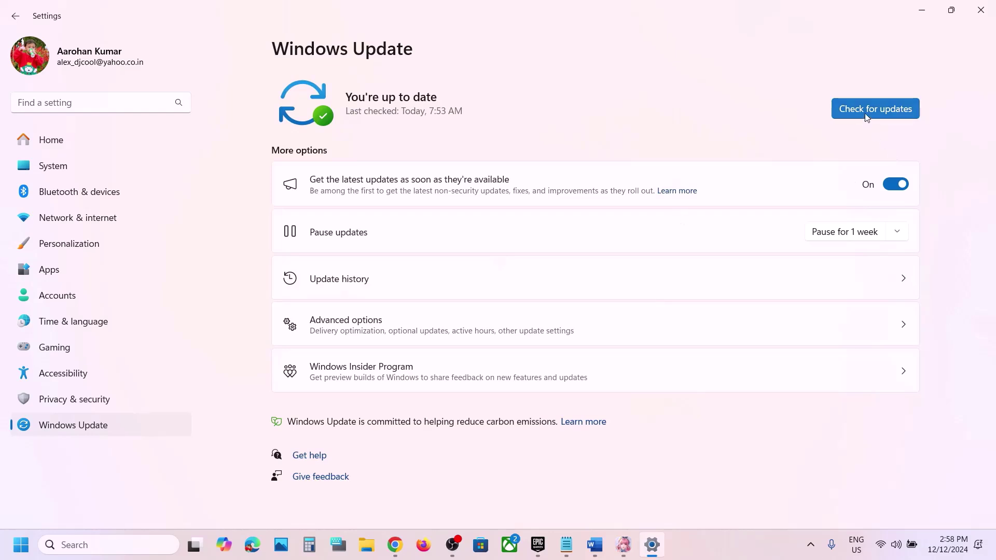
{"action": "left_click", "coordinate": [865, 116]}
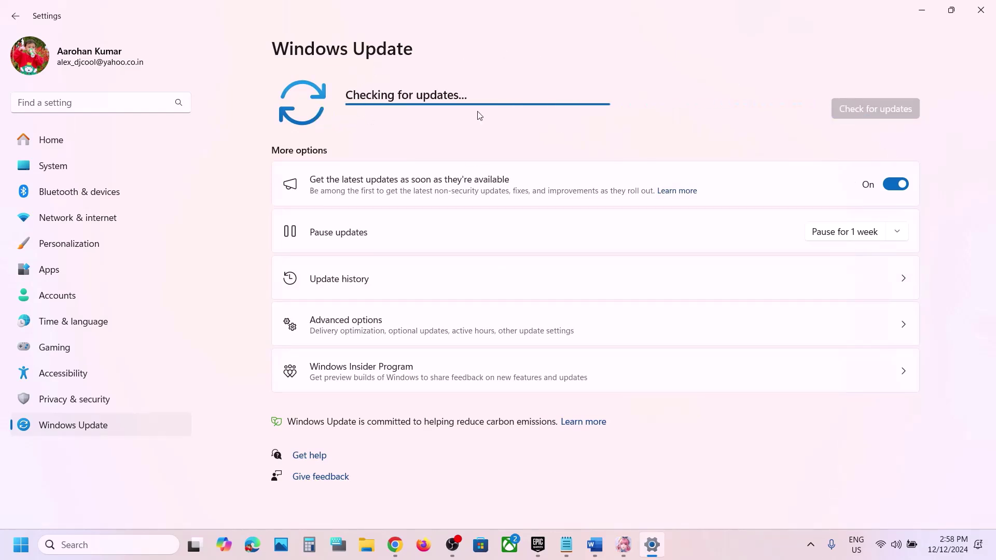
{"action": "key", "text": "super"}
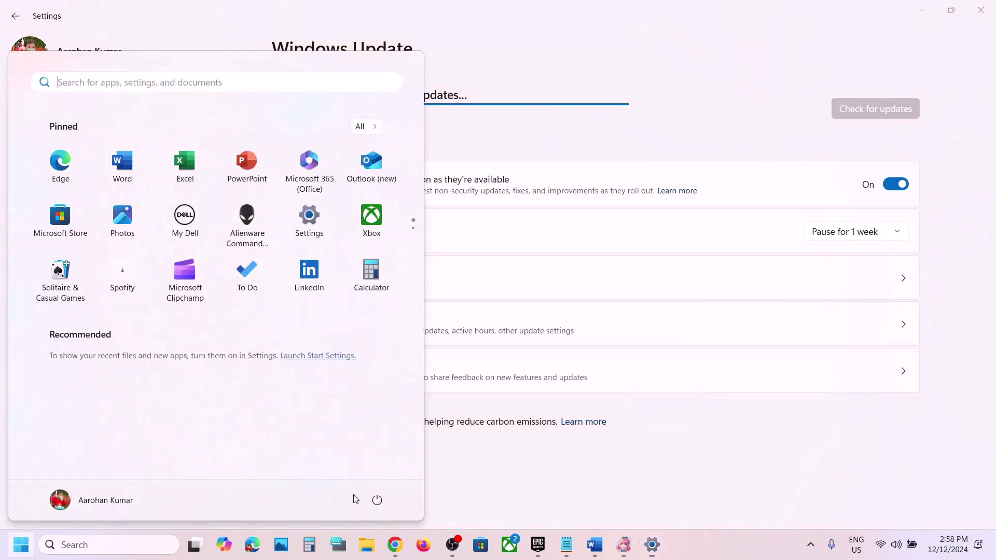
{"action": "left_click", "coordinate": [376, 500]}
{"action": "left_click", "coordinate": [684, 493]}
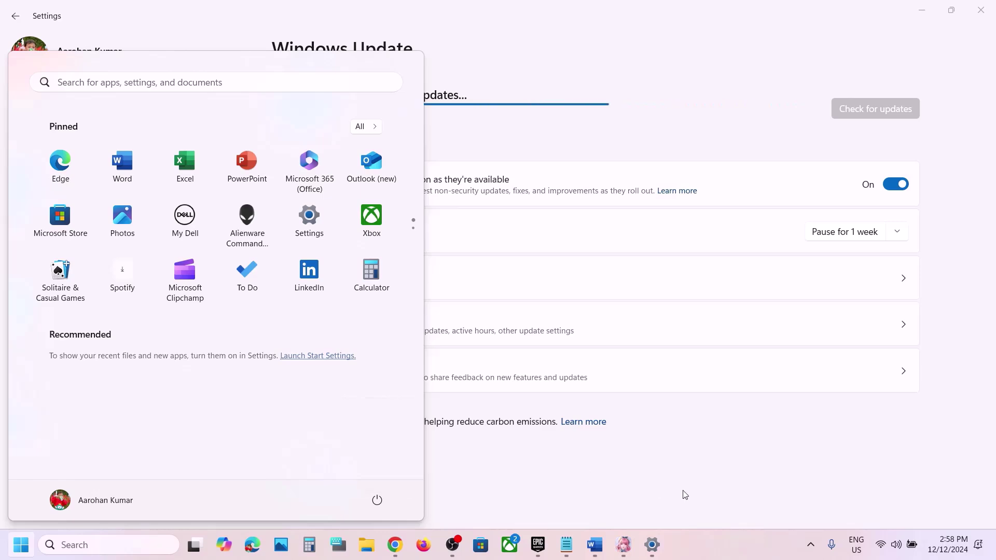
- Return to the Word checklist and read Step 12 about increasing the virtual memory
{"action": "left_click", "coordinate": [594, 545]}
{"action": "scroll", "coordinate": [440, 325], "scroll_direction": "down", "scroll_amount": 4}
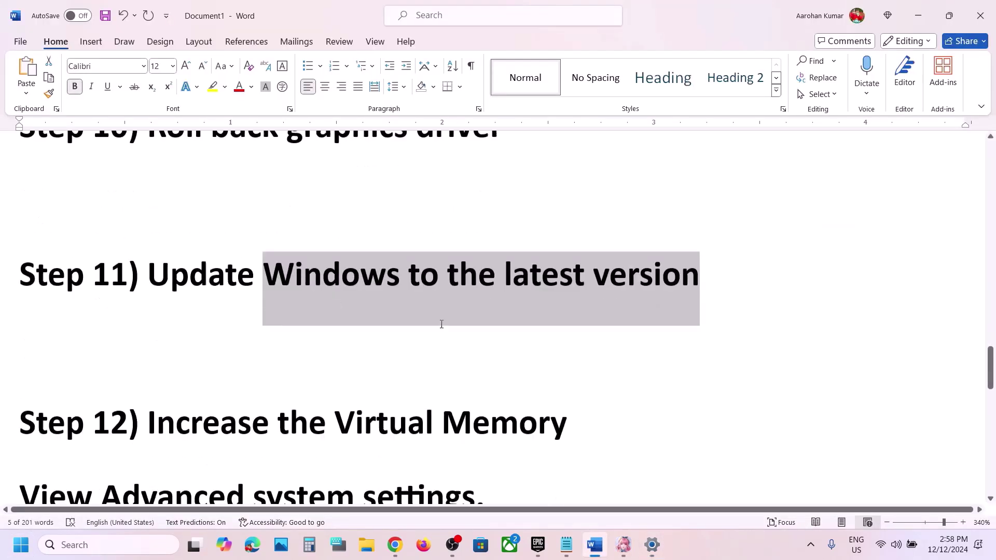
{"action": "scroll", "coordinate": [441, 325], "scroll_direction": "down", "scroll_amount": 2}
{"action": "left_click", "coordinate": [746, 540]}
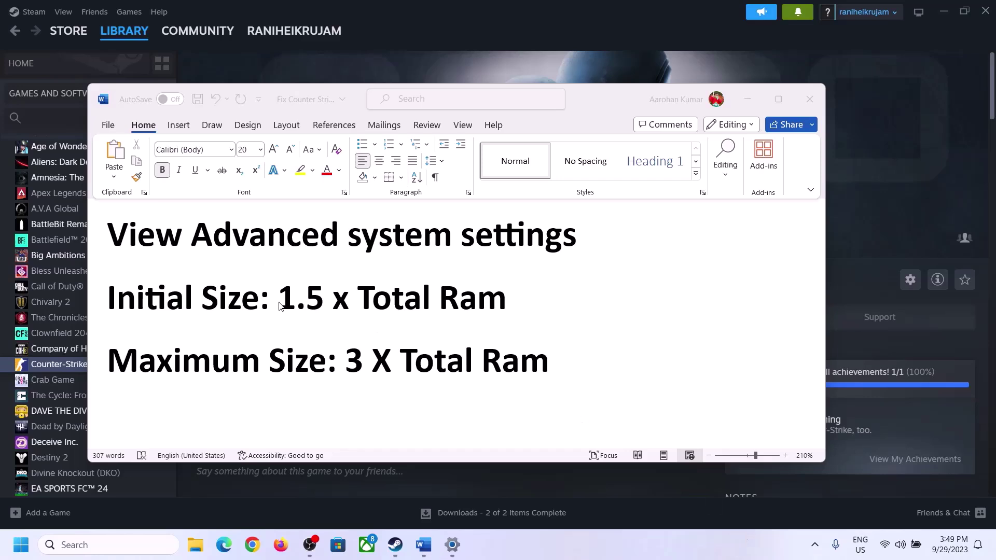
- Copy "View Advanced system settings" from the Word document and open that control panel item through Windows search
{"action": "left_click_drag", "start_coordinate": [144, 241], "coordinate": [535, 261]}
{"action": "key", "text": "ctrl+c"}
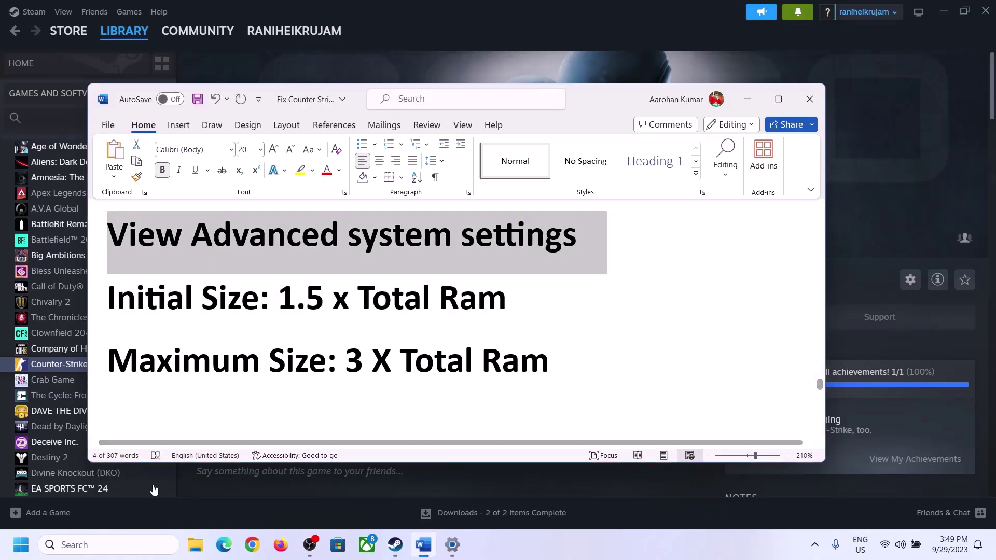
{"action": "left_click", "coordinate": [118, 544]}
{"action": "key", "text": "ctrl+v"}
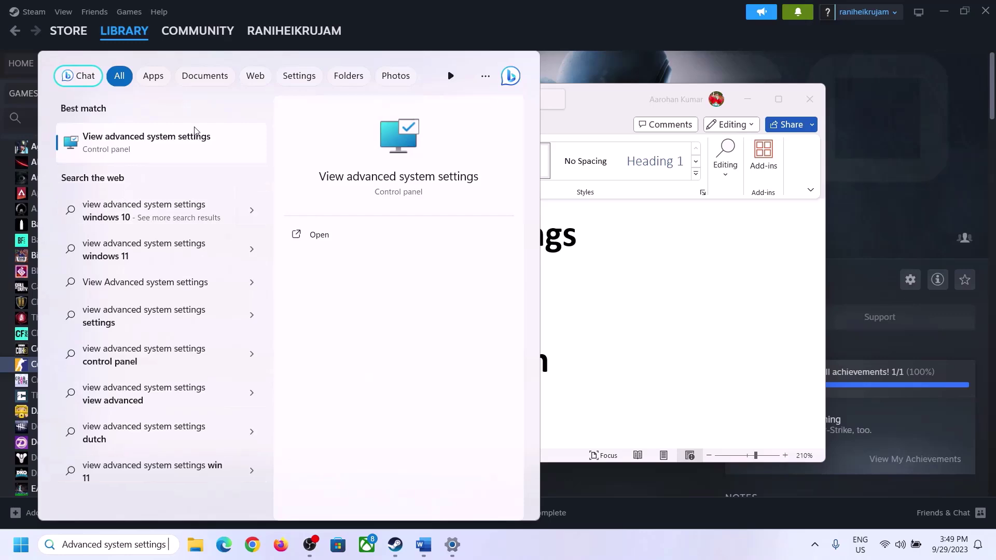
{"action": "left_click", "coordinate": [141, 151]}
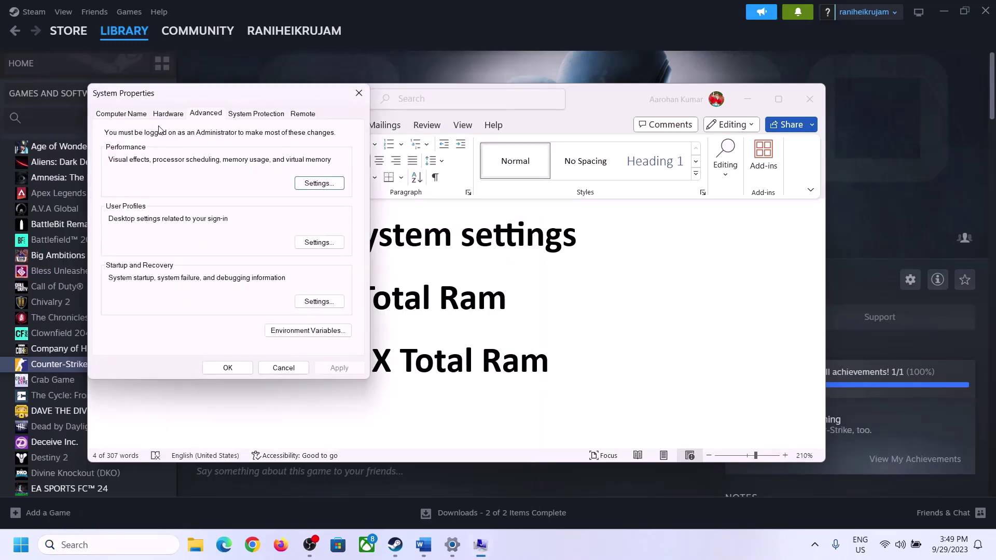
- In the virtual memory settings, disable automatic paging file management for all drives and choose a custom size for drive C:
{"action": "left_click_drag", "start_coordinate": [207, 102], "coordinate": [445, 180]}
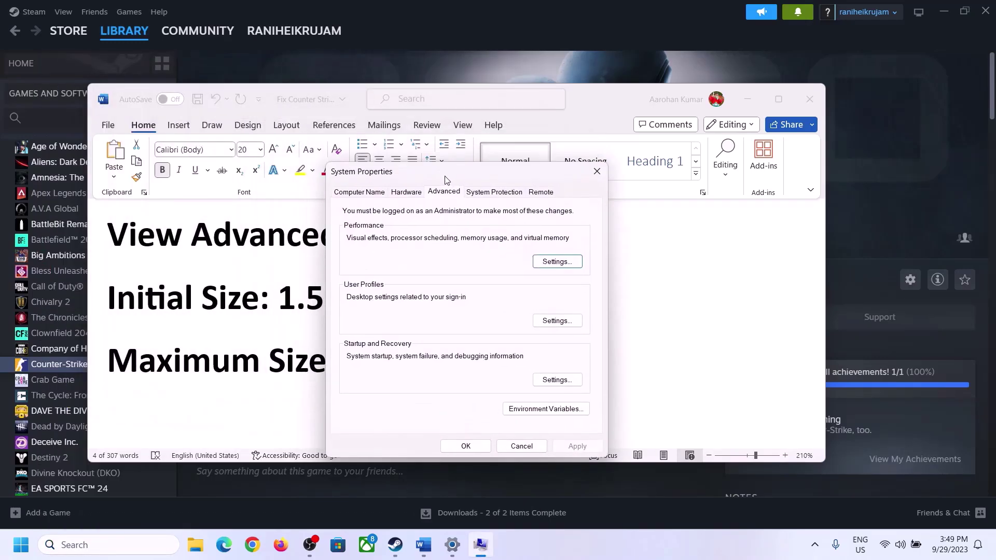
{"action": "left_click", "coordinate": [558, 262]}
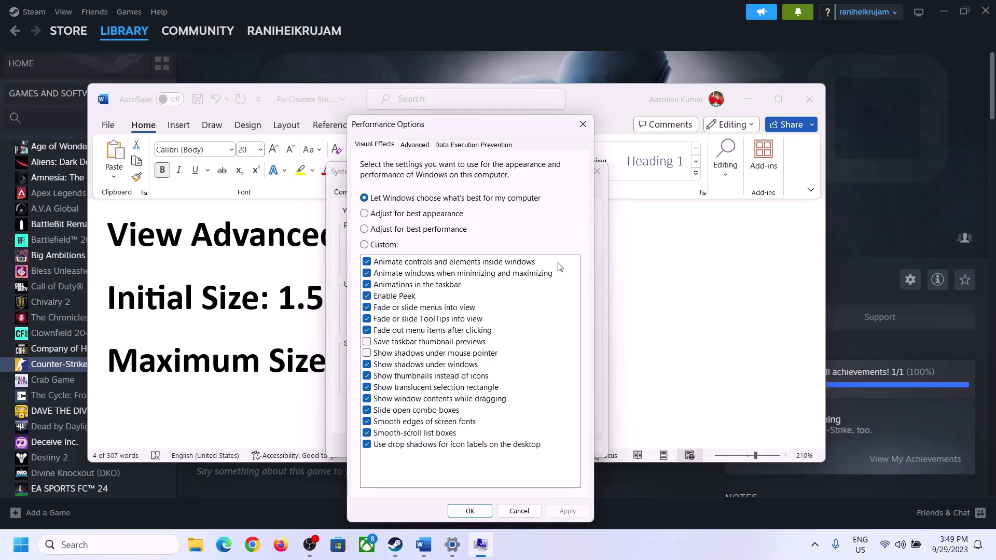
{"action": "left_click", "coordinate": [417, 147]}
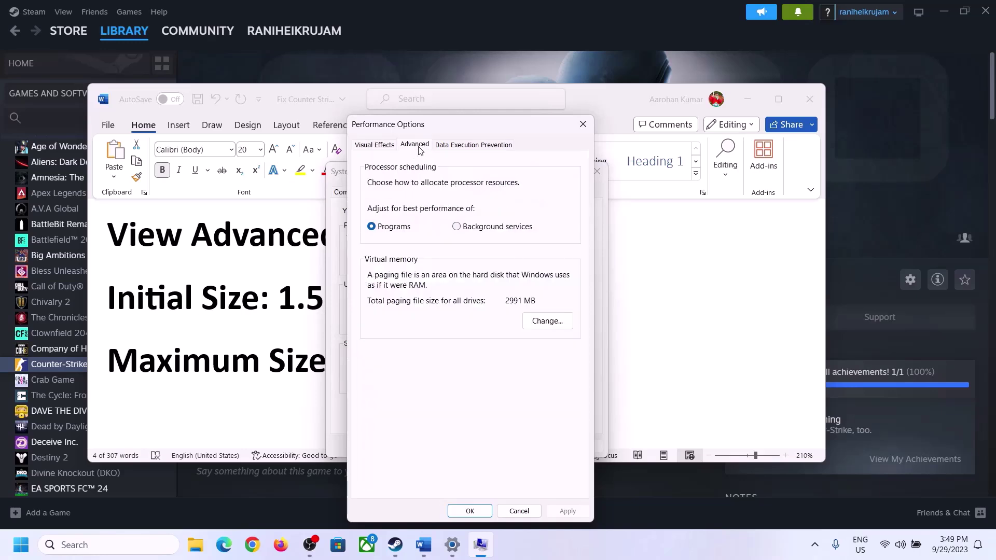
{"action": "left_click", "coordinate": [552, 321]}
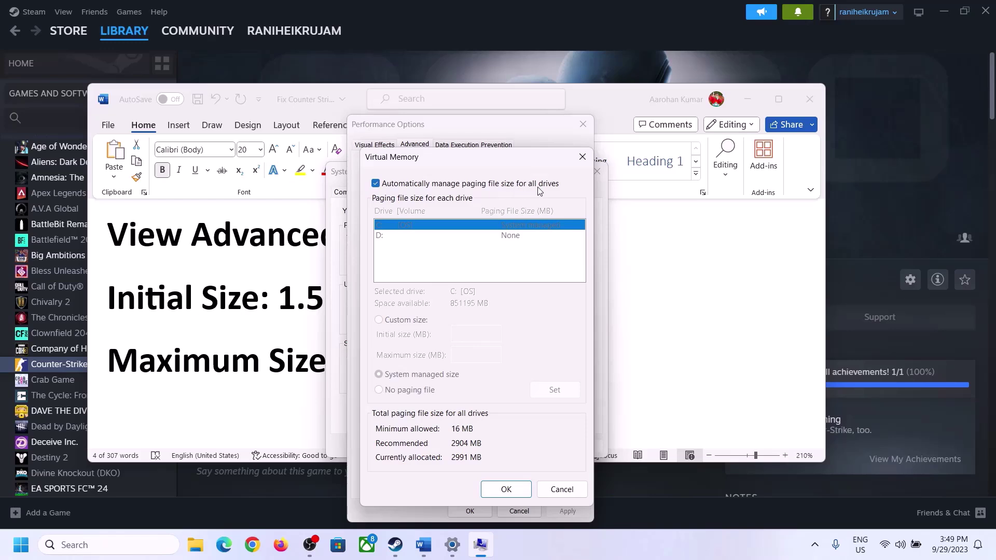
{"action": "left_click", "coordinate": [376, 183]}
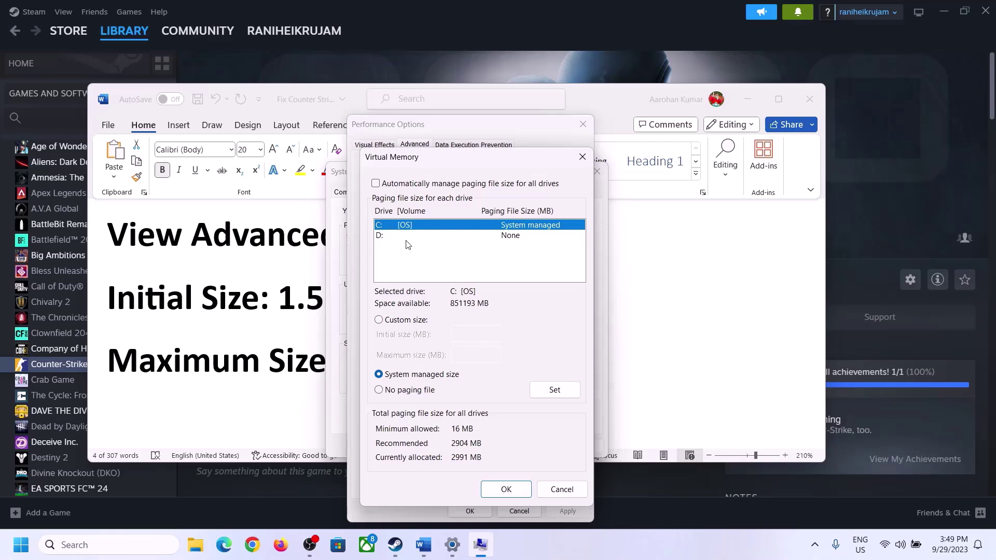
{"action": "left_click", "coordinate": [379, 322]}
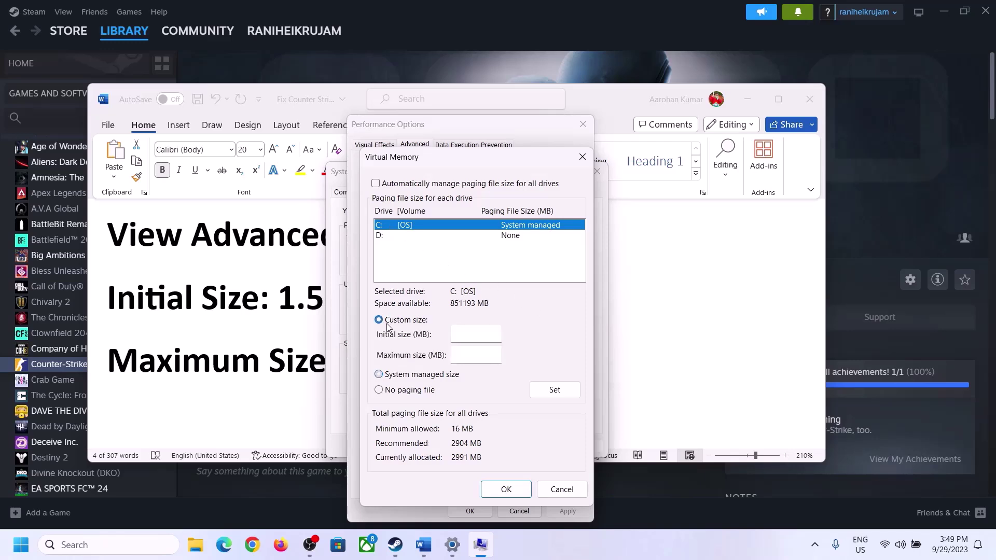
- Highlight the initial size formula "1.5 x Total Ram" in the Word document
{"action": "left_click", "coordinate": [284, 306]}
{"action": "left_click_drag", "start_coordinate": [285, 297], "coordinate": [462, 310]}
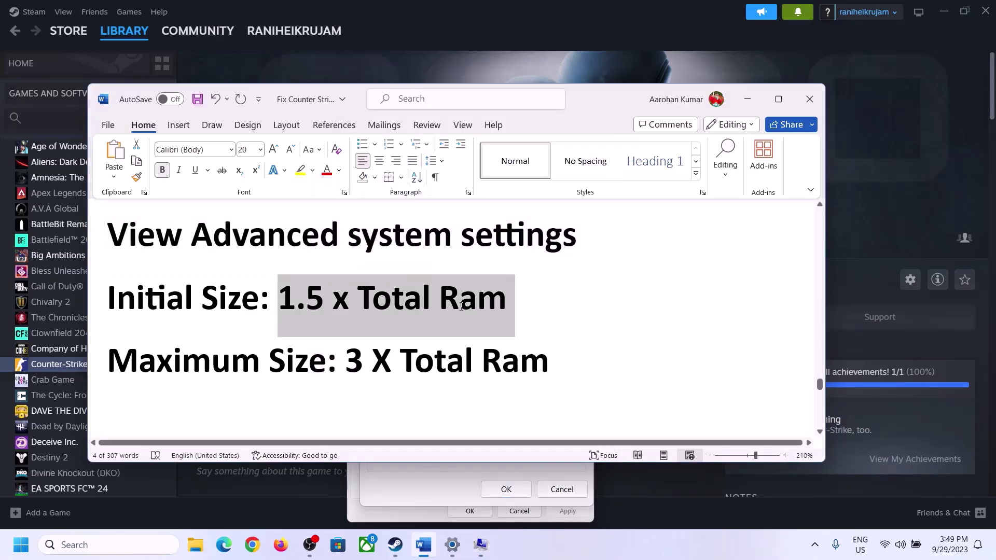
- Open the System About page in Settings and check the installed RAM in the device specifications
{"action": "left_click", "coordinate": [453, 546]}
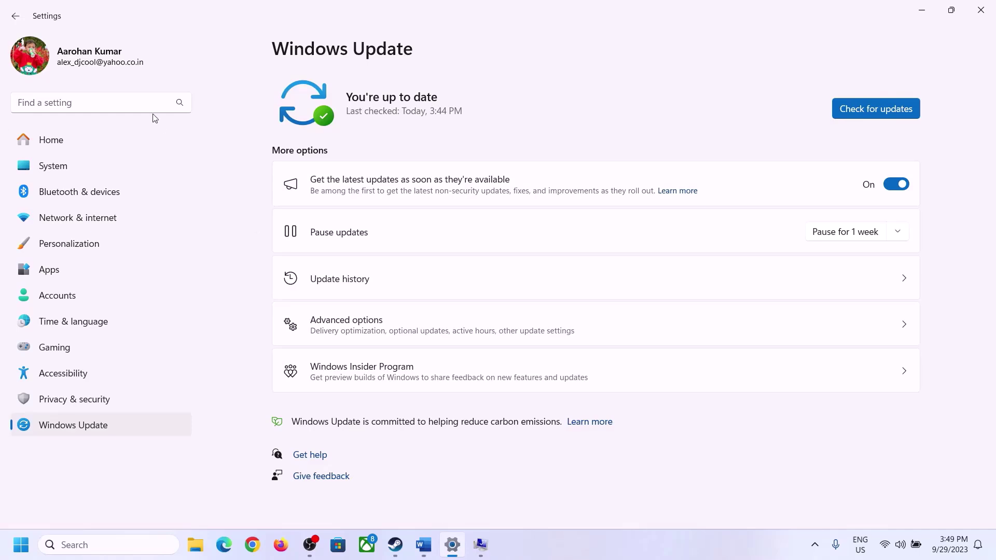
{"action": "left_click", "coordinate": [45, 166]}
{"action": "scroll", "coordinate": [366, 401], "scroll_direction": "down", "scroll_amount": 6}
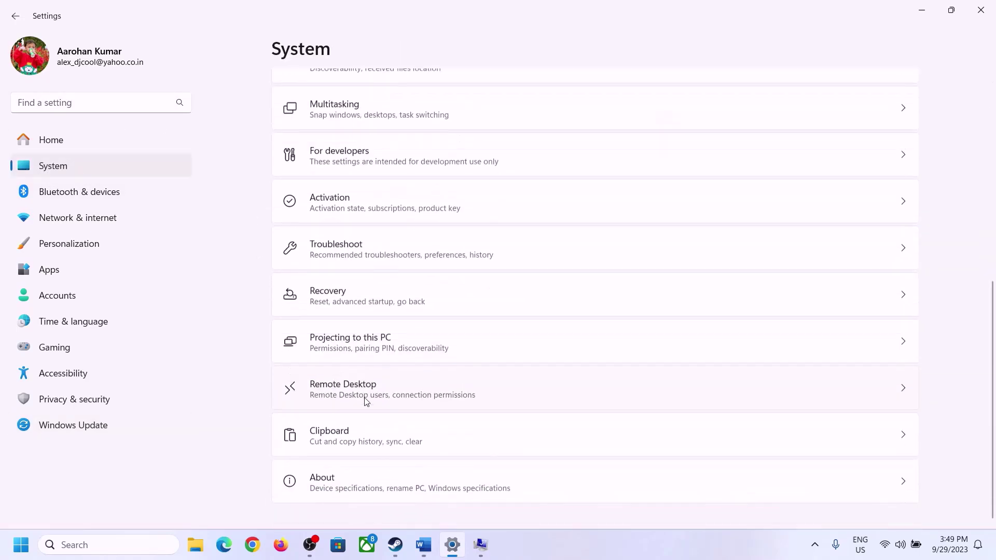
{"action": "left_click", "coordinate": [329, 490]}
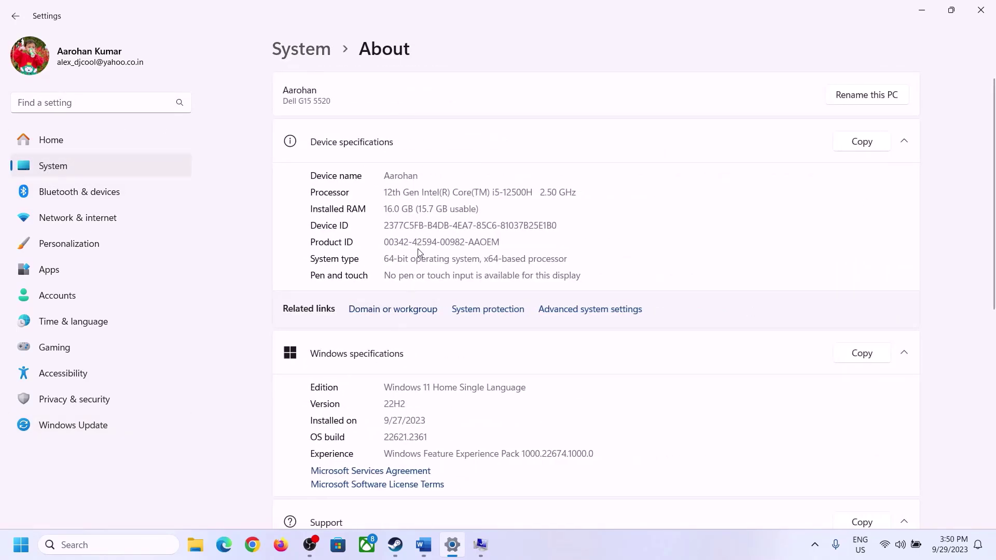
{"action": "left_click_drag", "start_coordinate": [394, 208], "coordinate": [379, 209]}
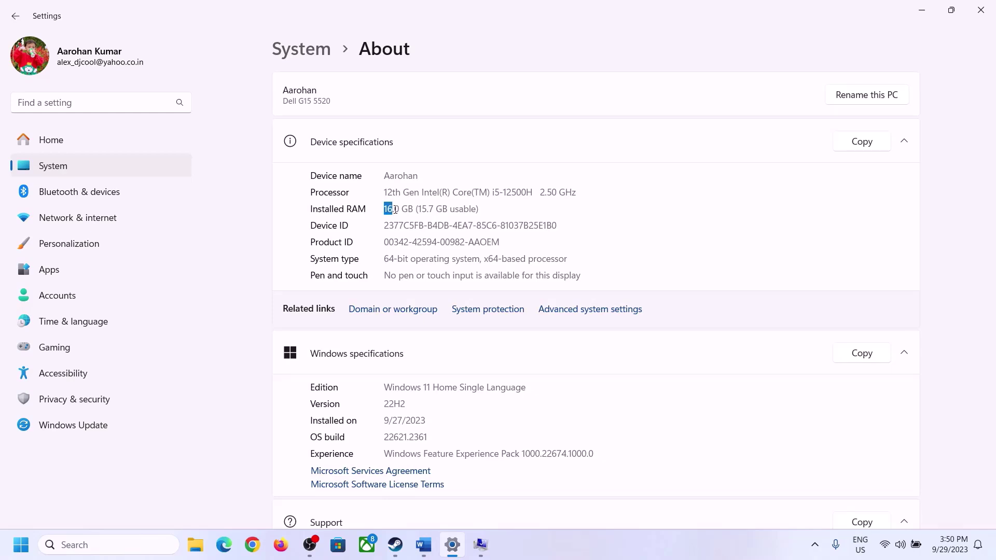
{"action": "left_click", "coordinate": [401, 211]}
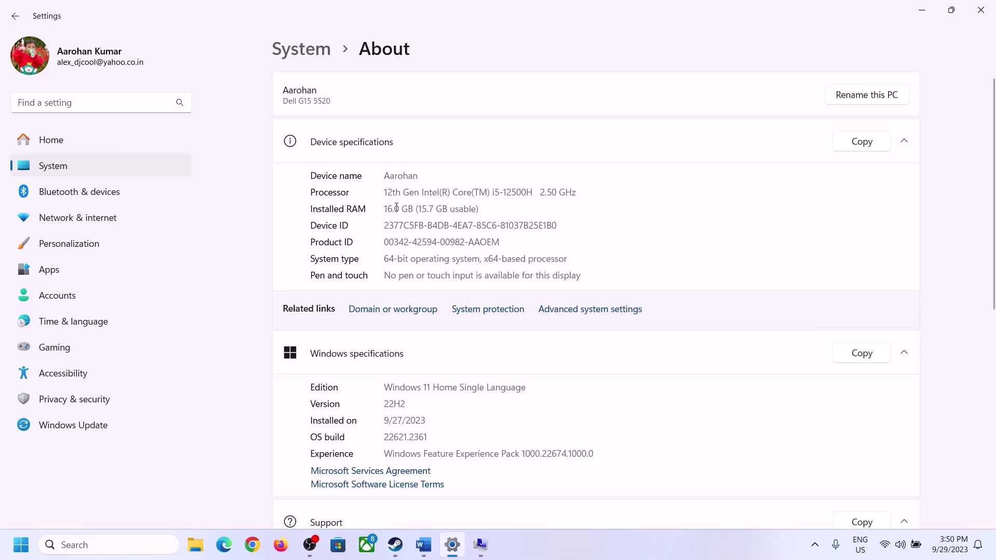
{"action": "left_click_drag", "start_coordinate": [396, 206], "coordinate": [380, 203]}
- Return to the Virtual Memory dialog, launch Calculator with the Run command "calc" and place it beside the dialog
{"action": "left_click", "coordinate": [476, 545]}
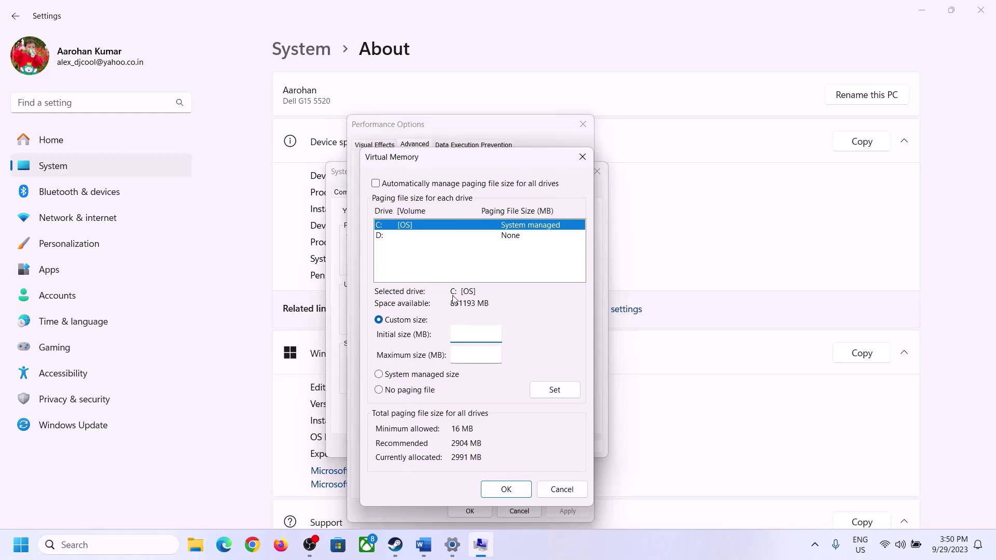
{"action": "mouse_move", "coordinate": [452, 544]}
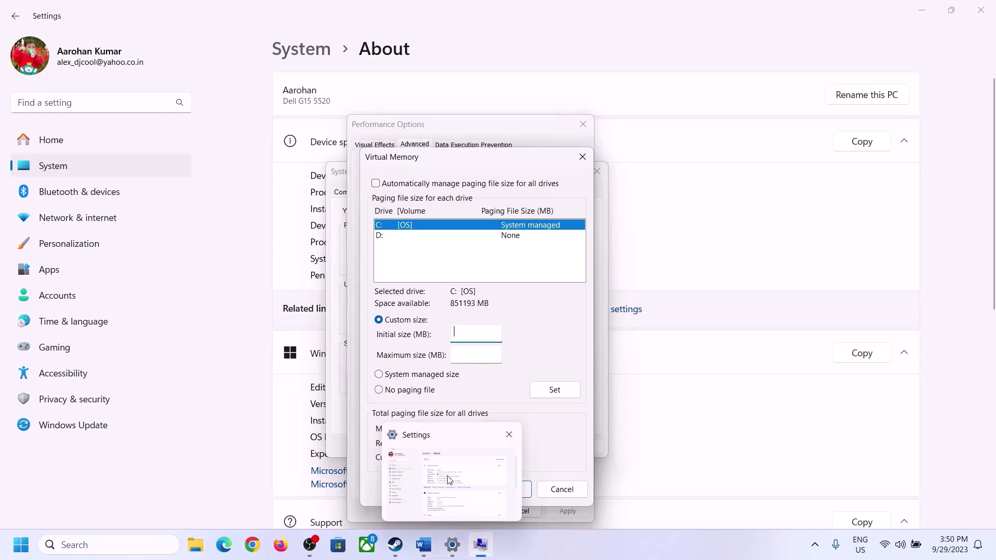
{"action": "mouse_move", "coordinate": [447, 480]}
{"action": "key", "text": "super+r"}
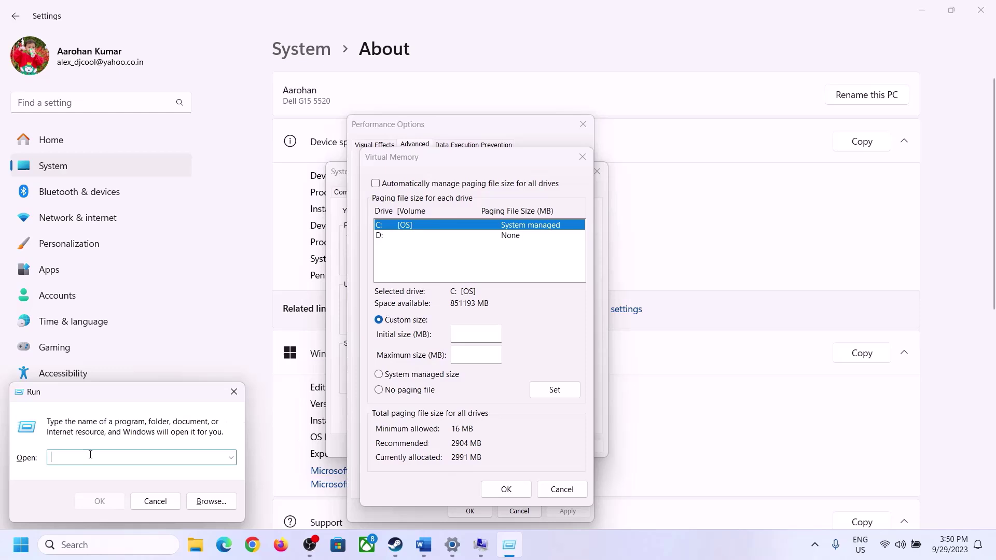
{"action": "type", "text": "calc"}
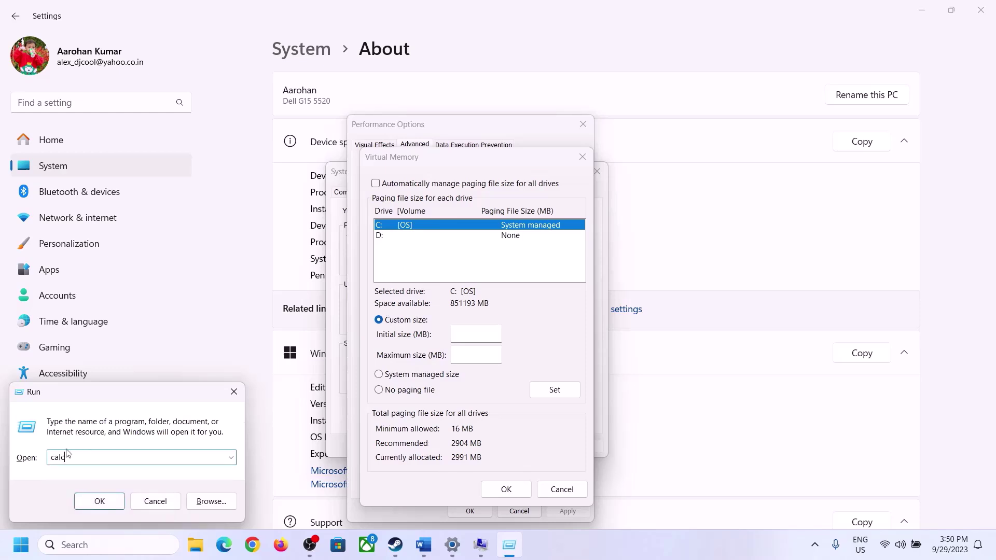
{"action": "left_click", "coordinate": [98, 502]}
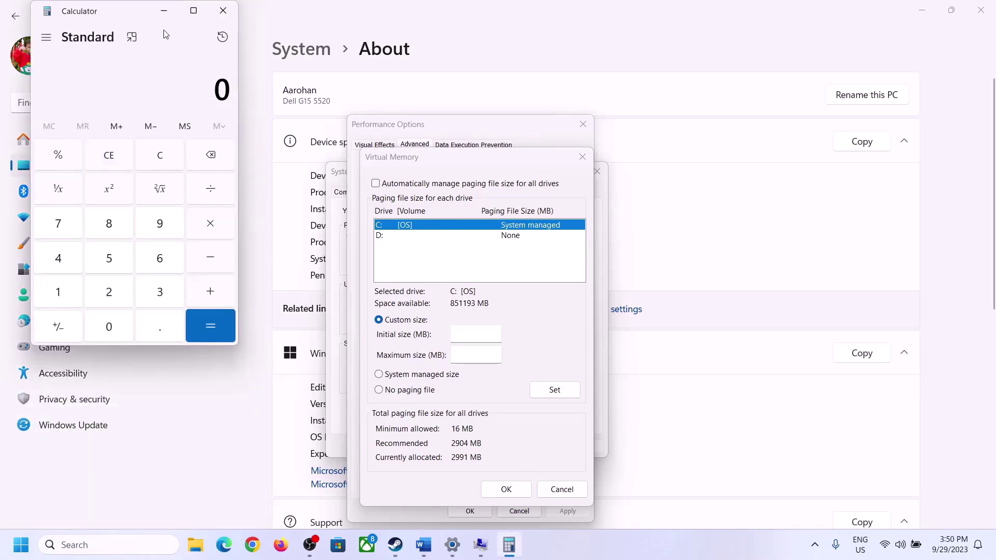
{"action": "left_click_drag", "start_coordinate": [123, 20], "coordinate": [724, 175]}
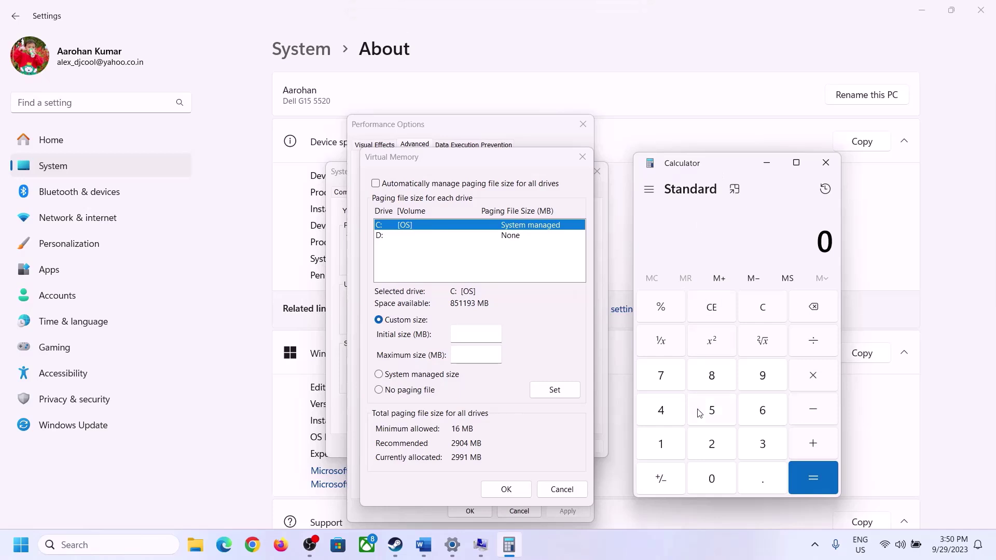
- Bring up the Word size formulas beside Calculator and convert the RAM to megabytes by calculating 16 × 1024
{"action": "left_click", "coordinate": [422, 555]}
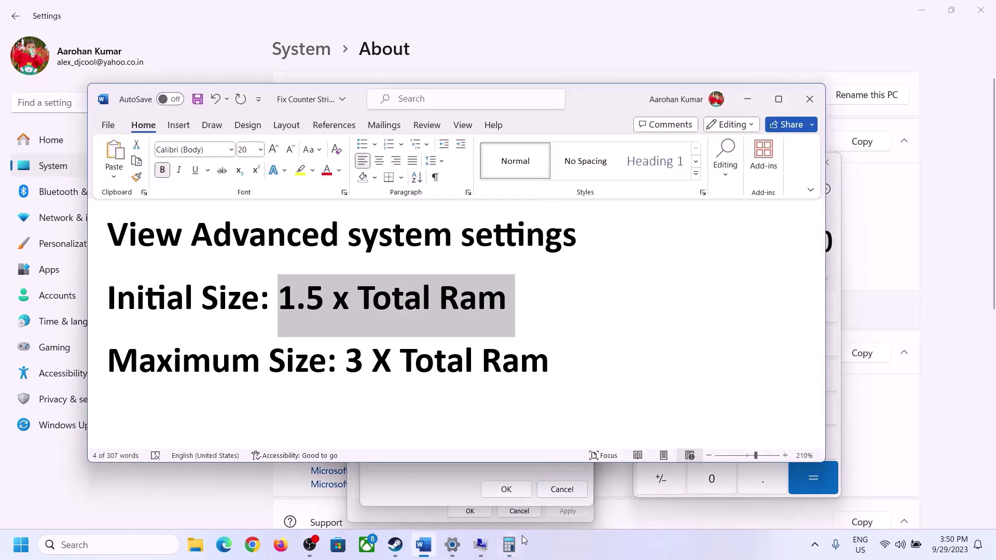
{"action": "left_click", "coordinate": [509, 545]}
{"action": "left_click", "coordinate": [664, 446]}
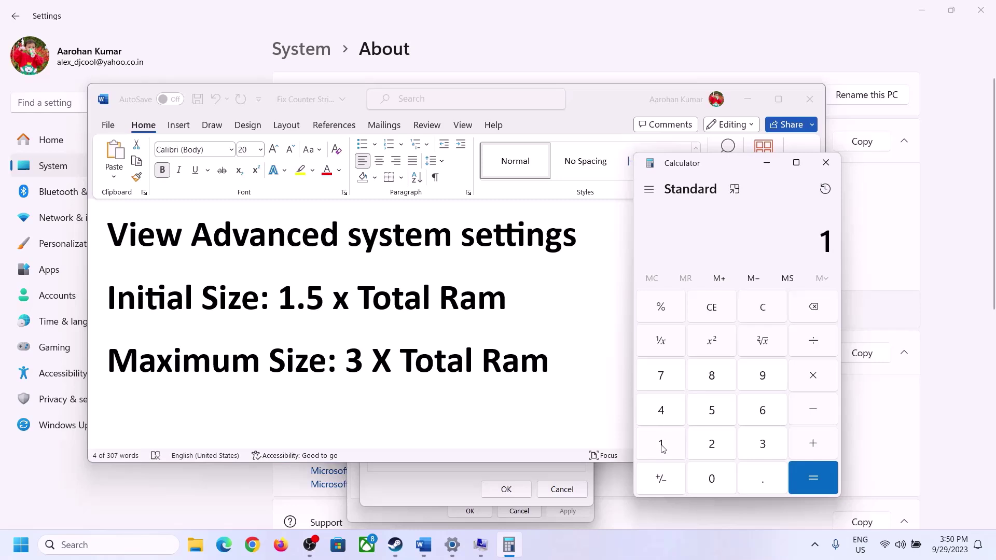
{"action": "left_click", "coordinate": [758, 412]}
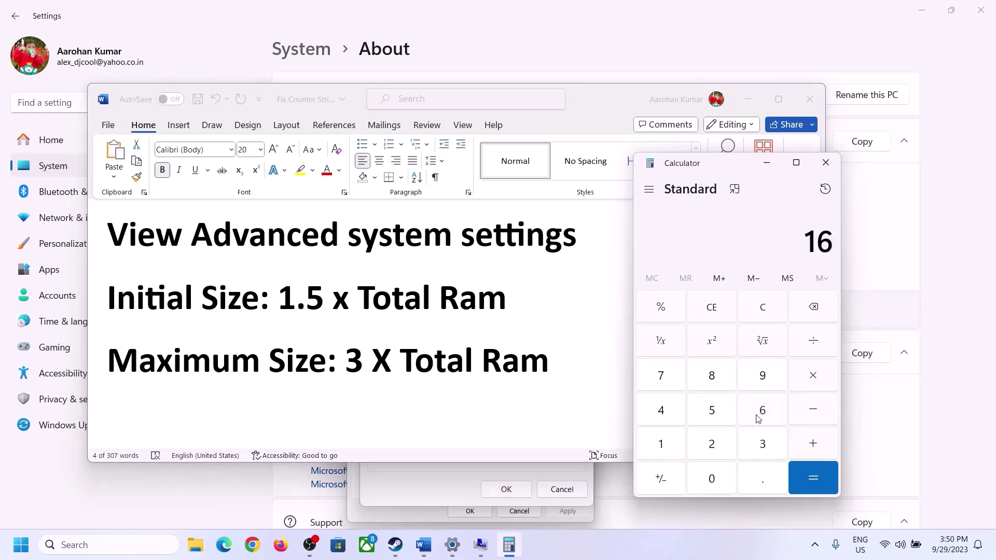
{"action": "left_click", "coordinate": [766, 319]}
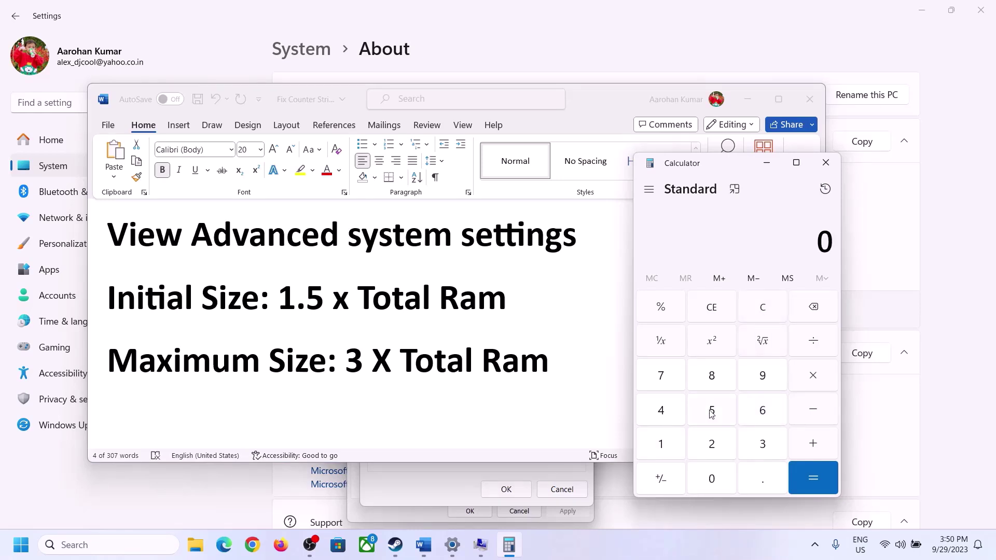
{"action": "left_click", "coordinate": [668, 445]}
{"action": "left_click", "coordinate": [761, 412]}
{"action": "left_click", "coordinate": [812, 381]}
{"action": "left_click", "coordinate": [660, 447]}
{"action": "left_click", "coordinate": [714, 487]}
{"action": "left_click", "coordinate": [711, 445]}
{"action": "left_click", "coordinate": [662, 412]}
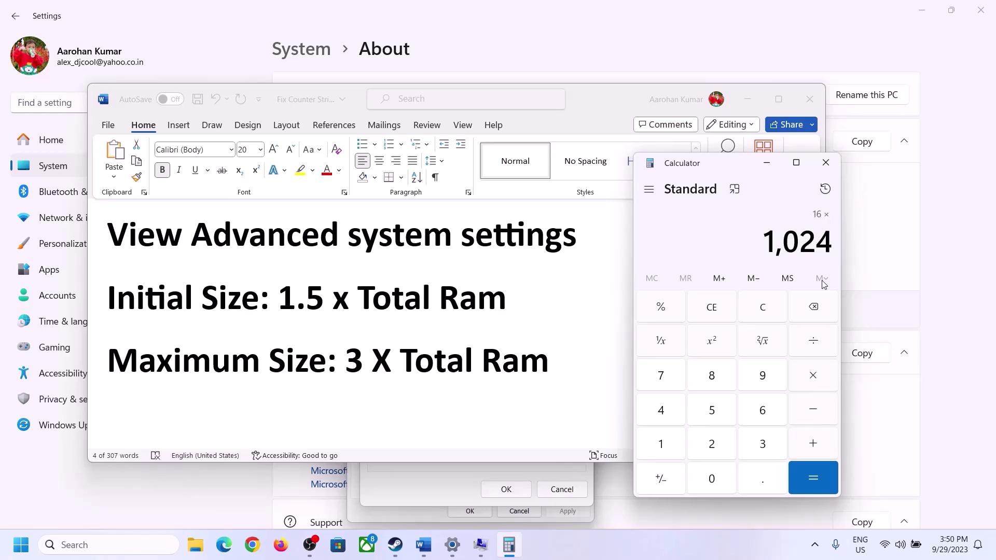
{"action": "left_click", "coordinate": [813, 478]}
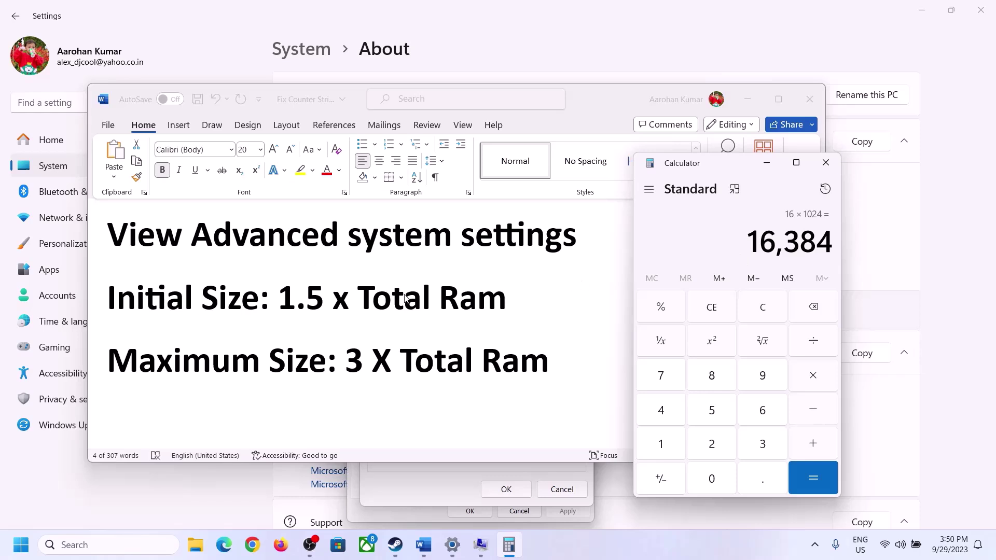
- Multiply the RAM in megabytes by 1.5 in Calculator to get the initial size
{"action": "left_click", "coordinate": [816, 380]}
{"action": "left_click", "coordinate": [677, 450]}
{"action": "left_click", "coordinate": [758, 489]}
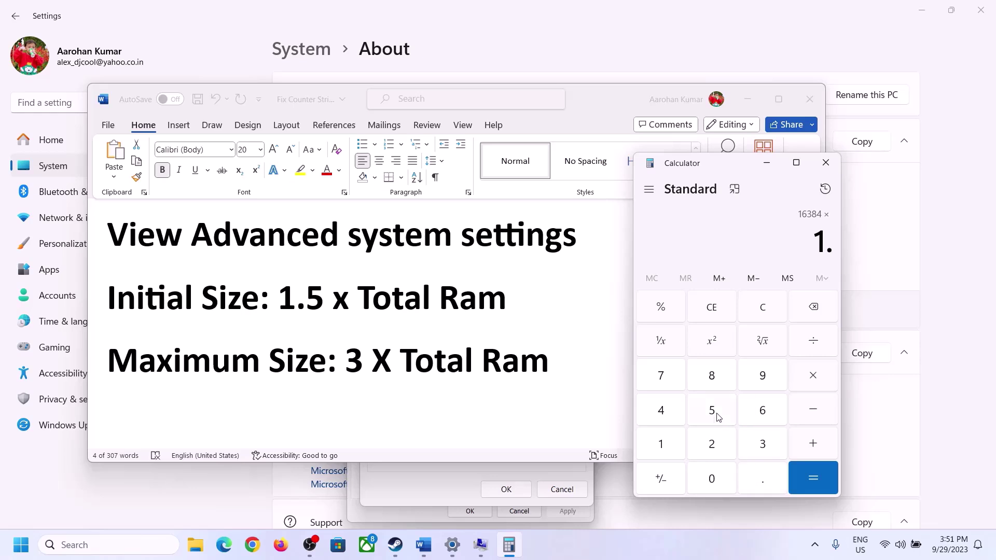
{"action": "left_click", "coordinate": [712, 411]}
{"action": "left_click", "coordinate": [809, 477]}
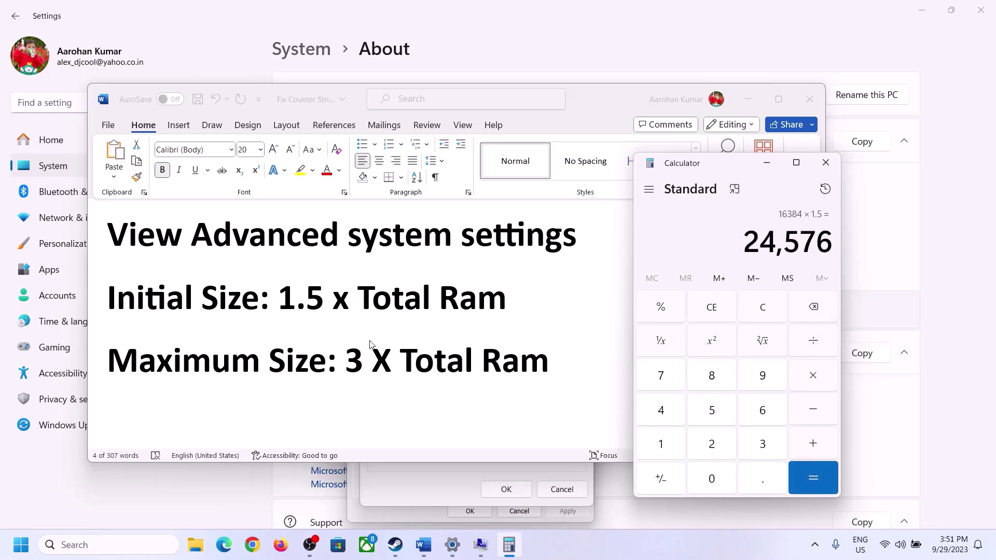
- Set the initial paging file size for drive C: to 24576 MB and place the cursor in the maximum size field
{"action": "left_click", "coordinate": [440, 484]}
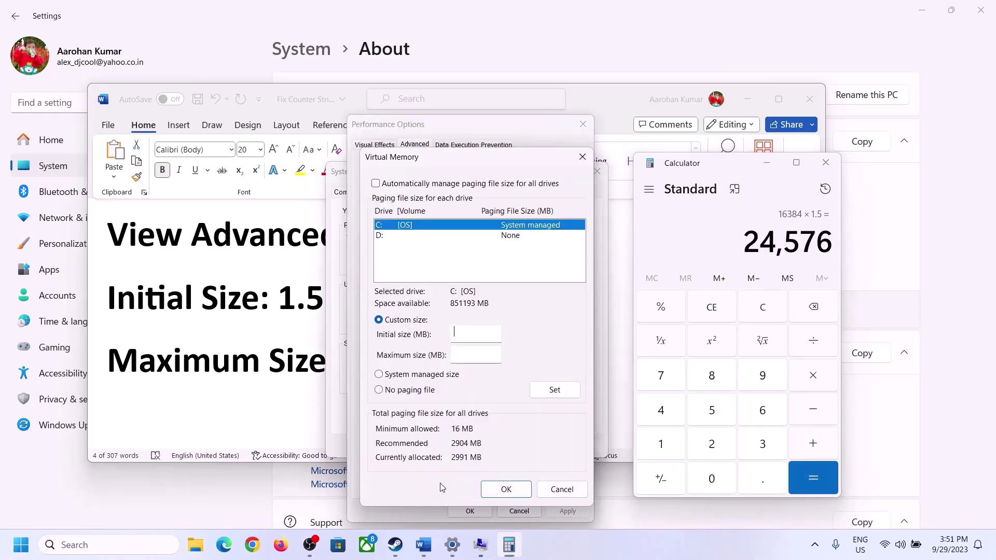
{"action": "left_click", "coordinate": [471, 335]}
{"action": "type", "text": "24576"}
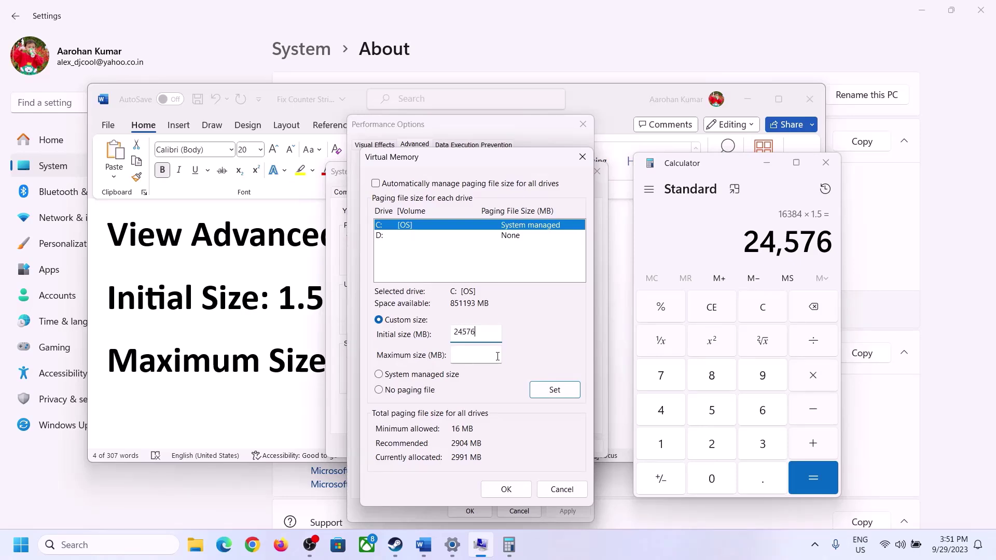
{"action": "left_click", "coordinate": [497, 356]}
- Clear the previous calculation, recheck the installed RAM in Settings and calculate 16 × 1024 again for the maximum size
{"action": "left_click", "coordinate": [296, 366]}
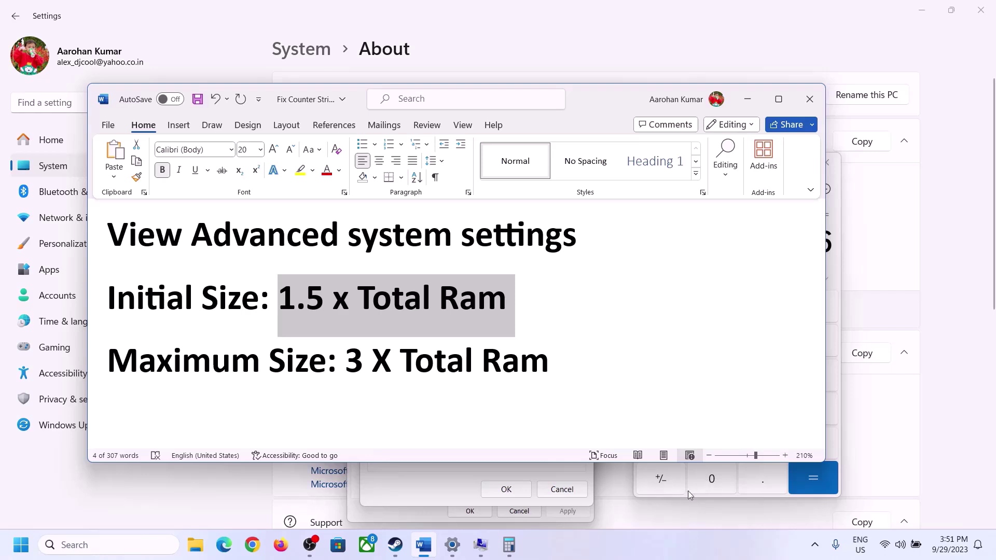
{"action": "left_click", "coordinate": [837, 281]}
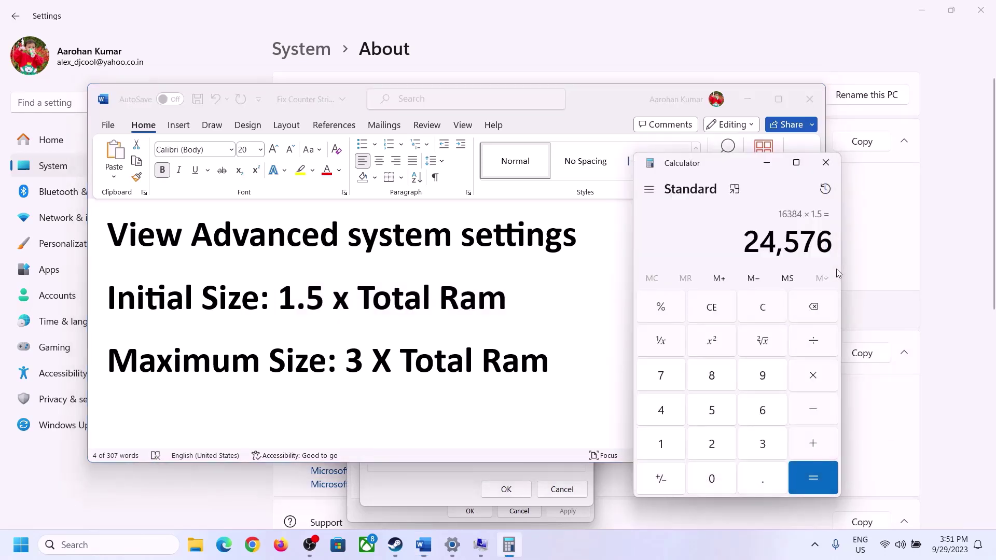
{"action": "left_click", "coordinate": [769, 309]}
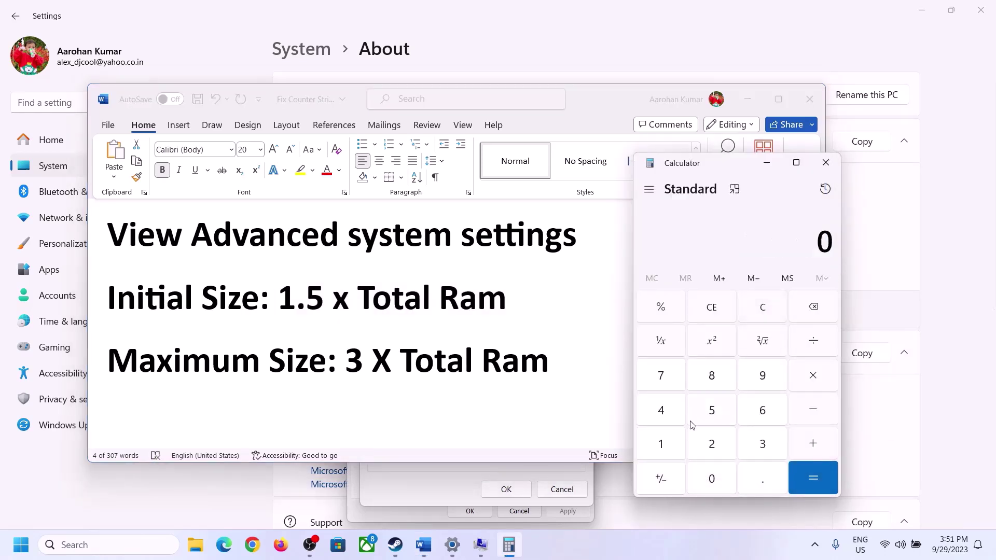
{"action": "left_click", "coordinate": [453, 545]}
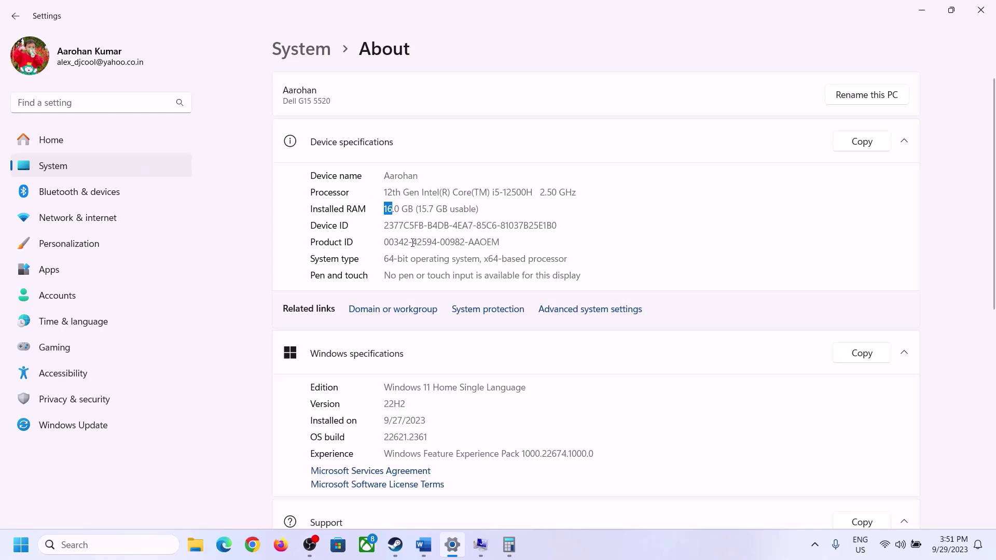
{"action": "left_click", "coordinate": [509, 542]}
{"action": "left_click", "coordinate": [669, 442]}
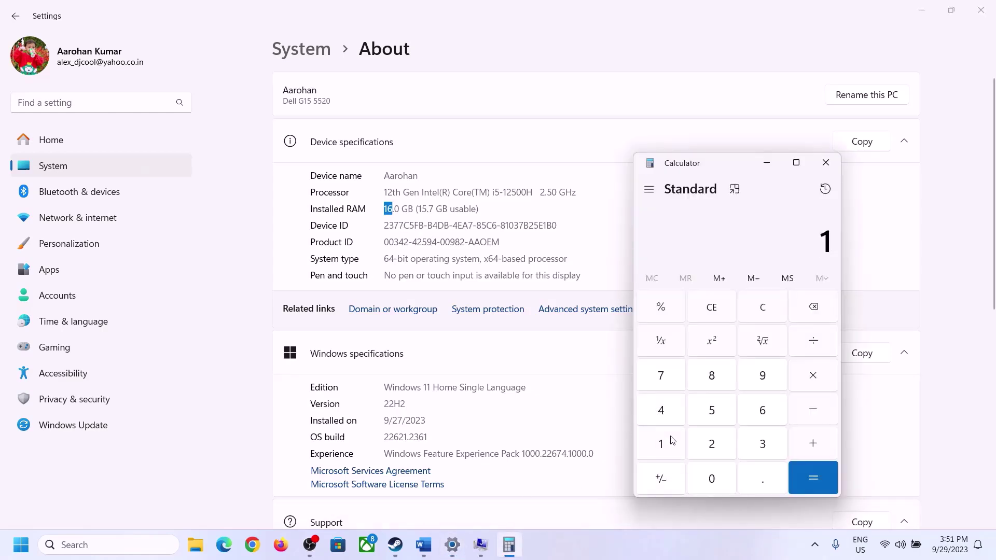
{"action": "left_click", "coordinate": [760, 412]}
{"action": "left_click", "coordinate": [807, 377]}
{"action": "left_click", "coordinate": [666, 441]}
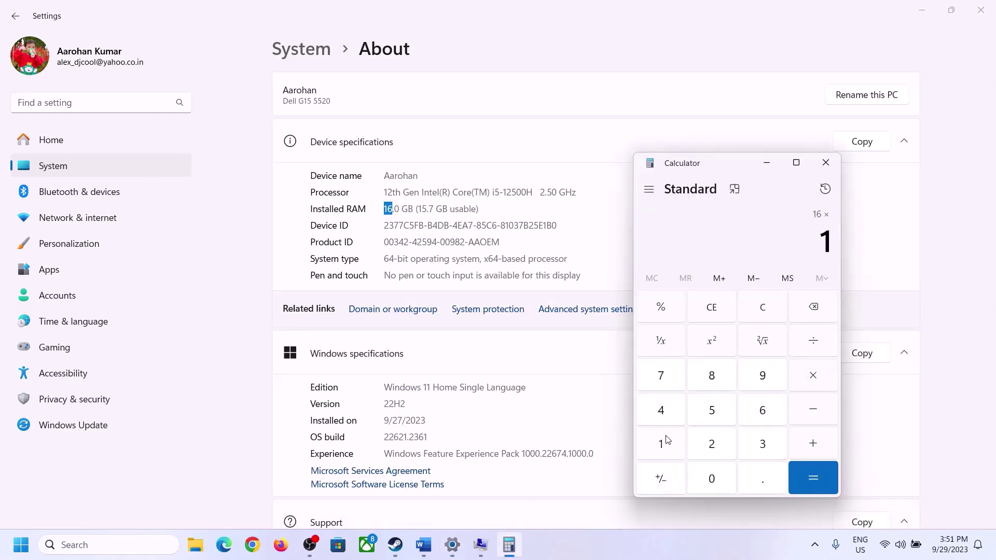
{"action": "left_click", "coordinate": [704, 473]}
{"action": "left_click", "coordinate": [709, 444]}
{"action": "left_click", "coordinate": [664, 415]}
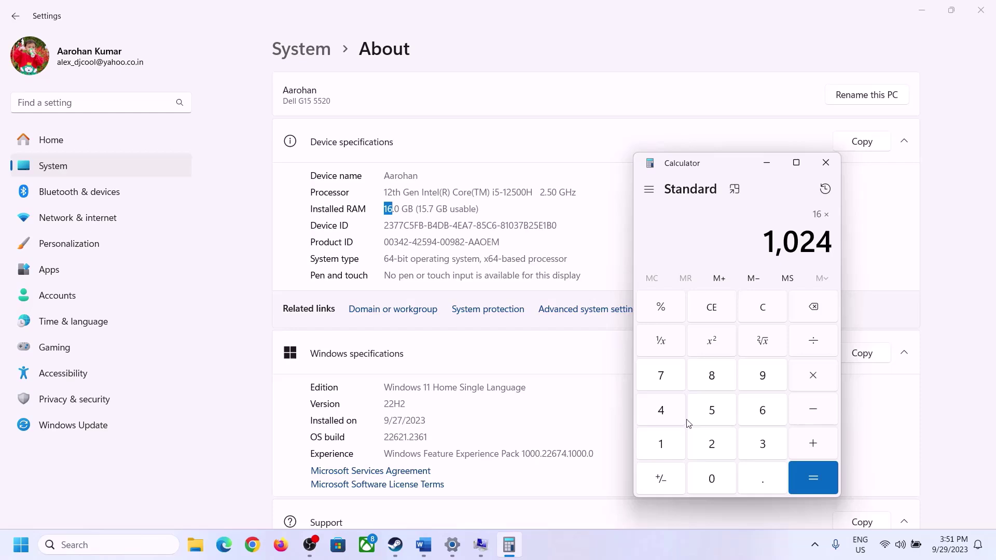
{"action": "left_click", "coordinate": [801, 483]}
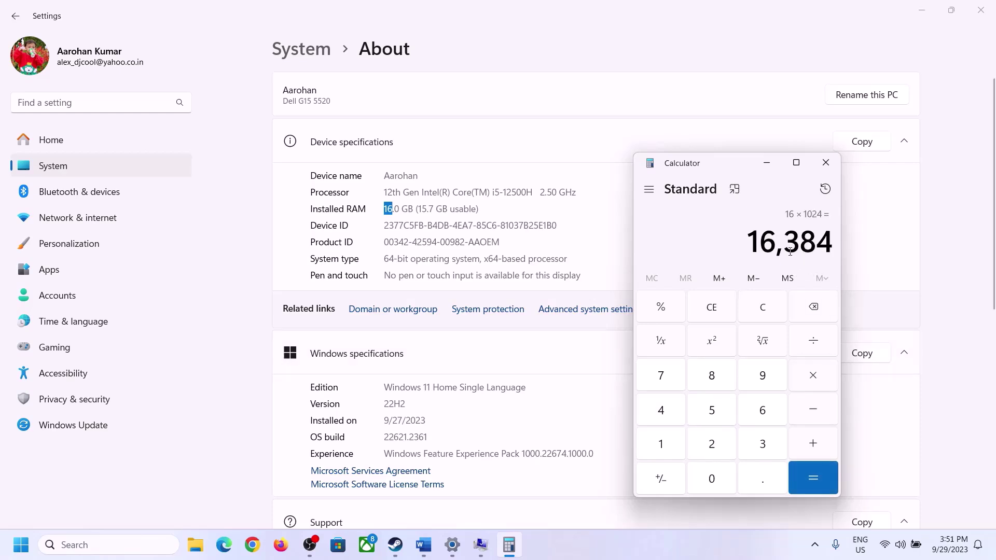
- Check the maximum size formula in the Word document and multiply the RAM in megabytes by 3 in Calculator
{"action": "left_click", "coordinate": [423, 545]}
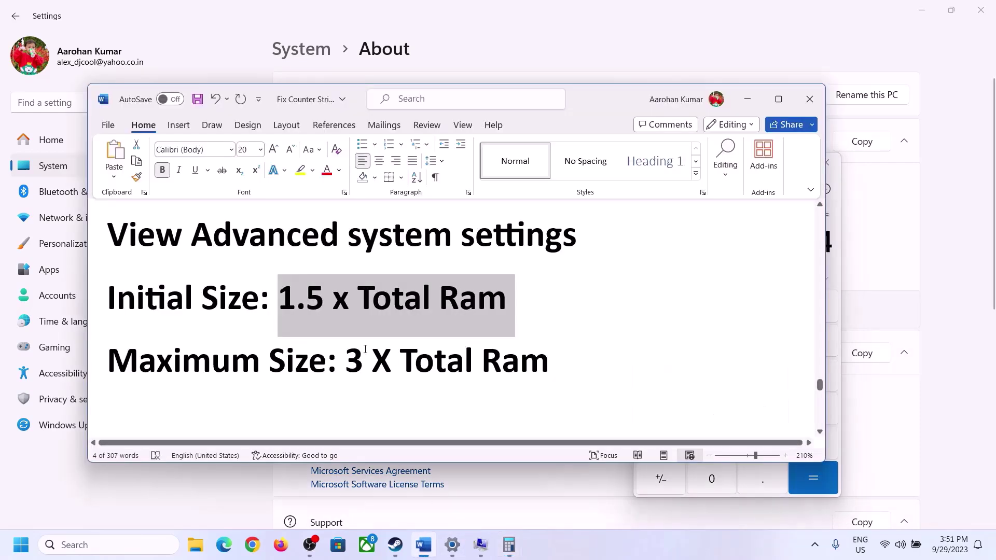
{"action": "left_click", "coordinate": [509, 544]}
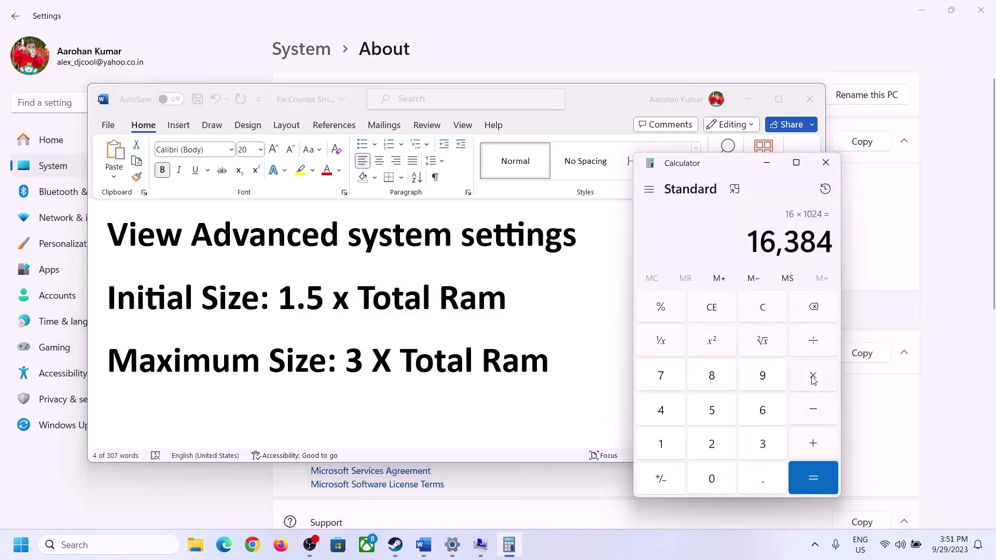
{"action": "left_click", "coordinate": [813, 380]}
{"action": "left_click", "coordinate": [760, 444]}
{"action": "left_click", "coordinate": [819, 475]}
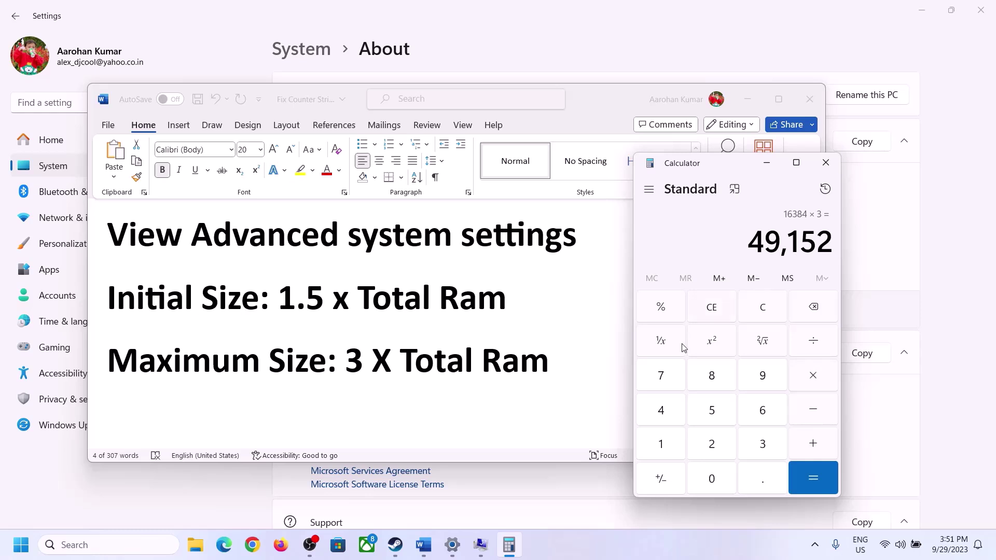
- Set the maximum paging file size for drive C: to 49152 MB and apply the custom size to the drive
{"action": "left_click", "coordinate": [446, 487]}
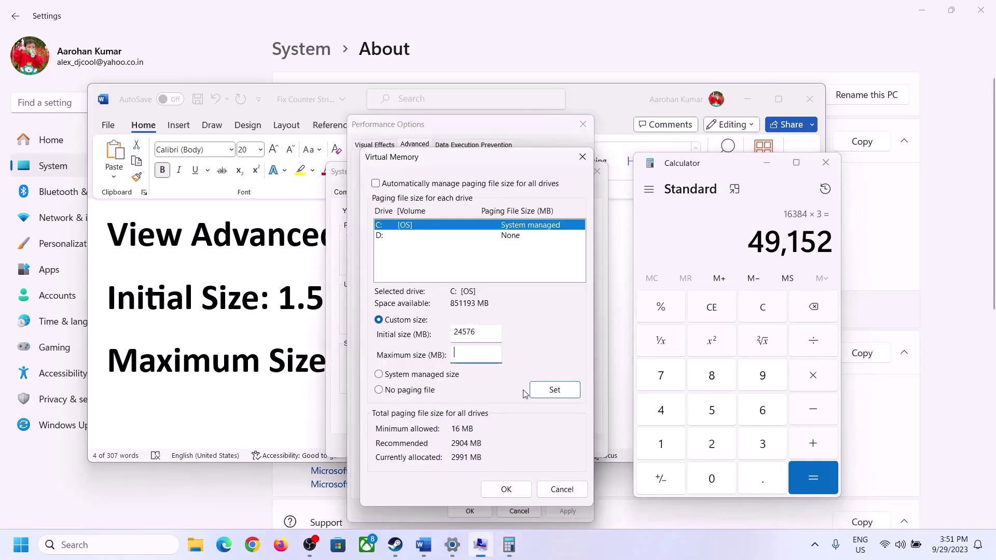
{"action": "type", "text": "49152"}
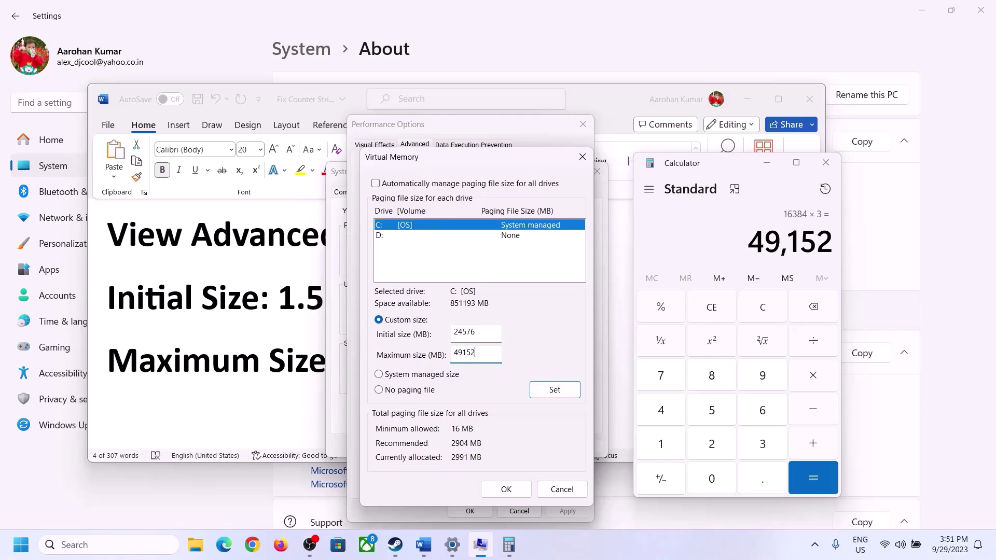
{"action": "left_click", "coordinate": [553, 392]}
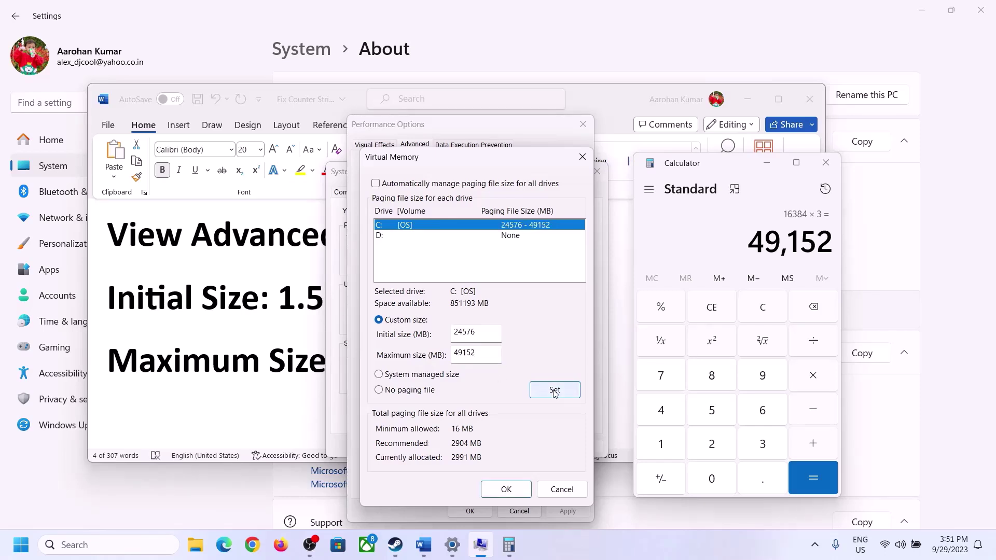
- Confirm the virtual memory, performance and system property changes, and dismiss the restart prompt without restarting
{"action": "left_click", "coordinate": [511, 489]}
{"action": "left_click", "coordinate": [617, 320]}
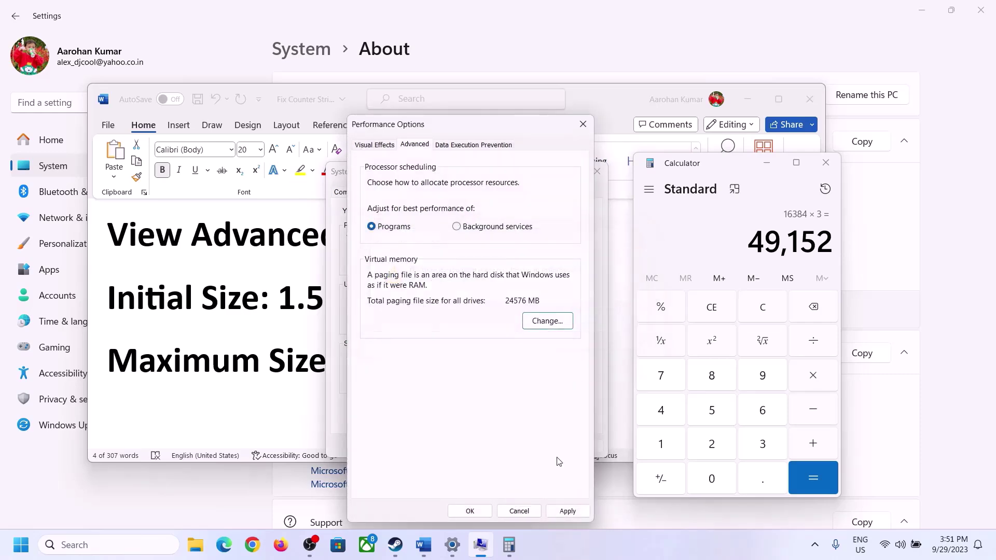
{"action": "left_click", "coordinate": [470, 511]}
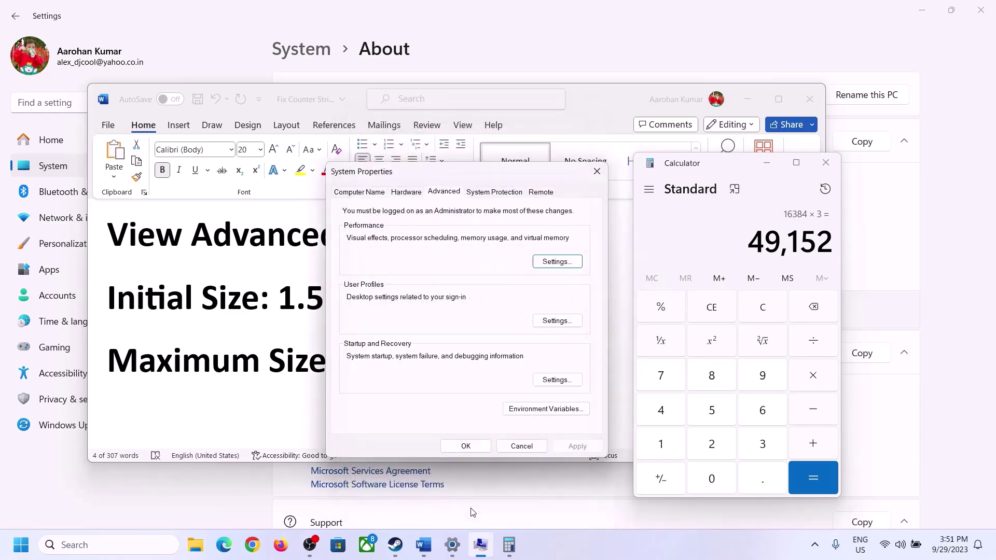
{"action": "left_click", "coordinate": [473, 445]}
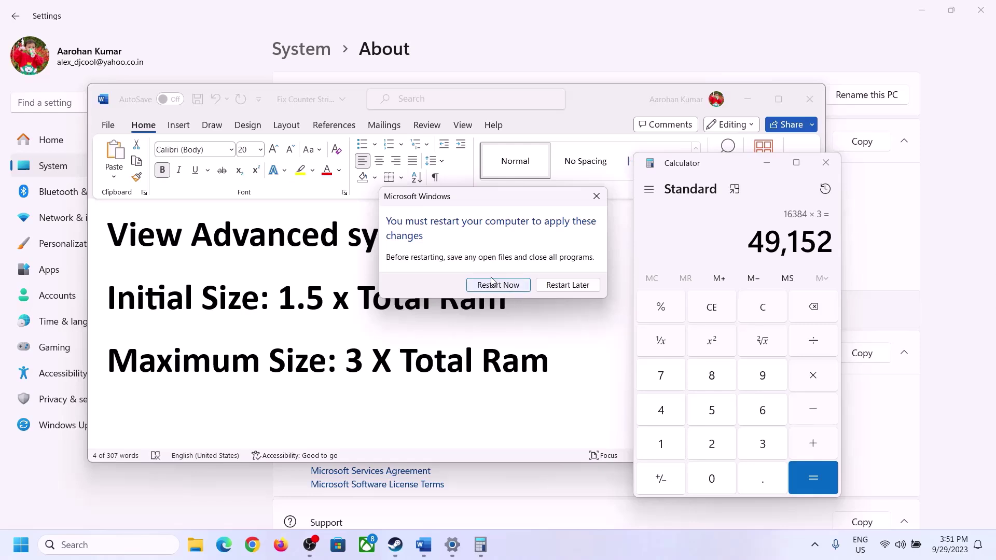
{"action": "left_click", "coordinate": [595, 195]}
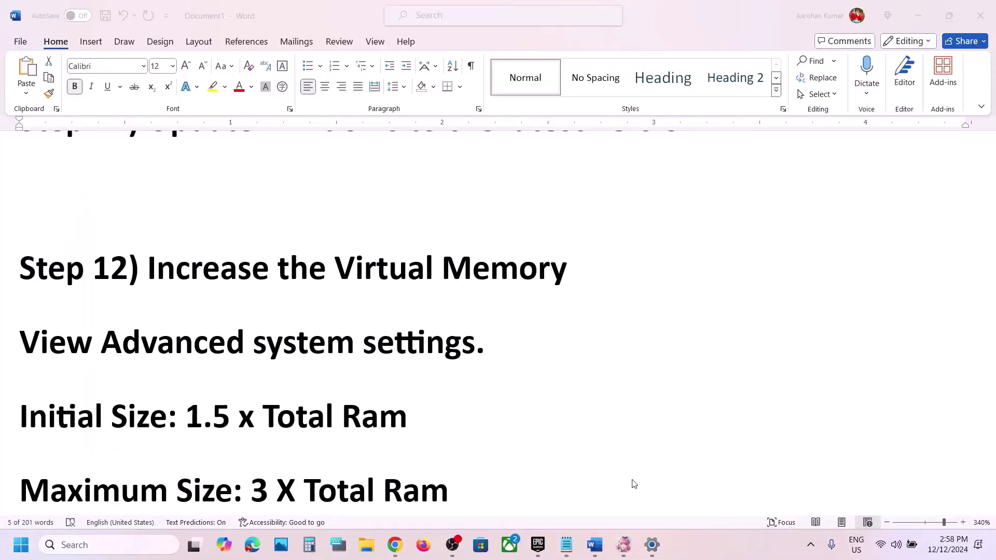
- Copy the Visual C++ download link under Step 13 of the Word checklist
{"action": "scroll", "coordinate": [631, 483], "scroll_direction": "down", "scroll_amount": 5}
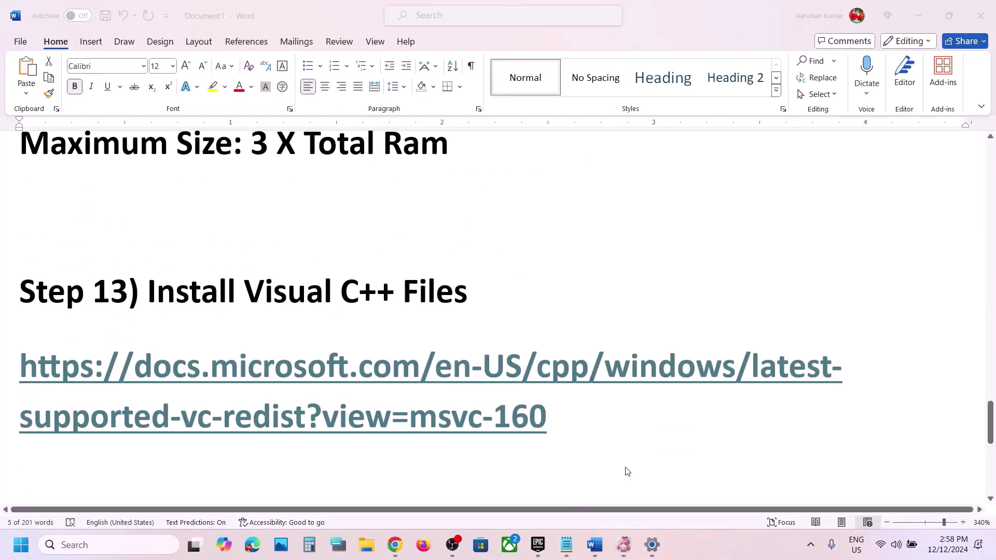
{"action": "left_click", "coordinate": [582, 421]}
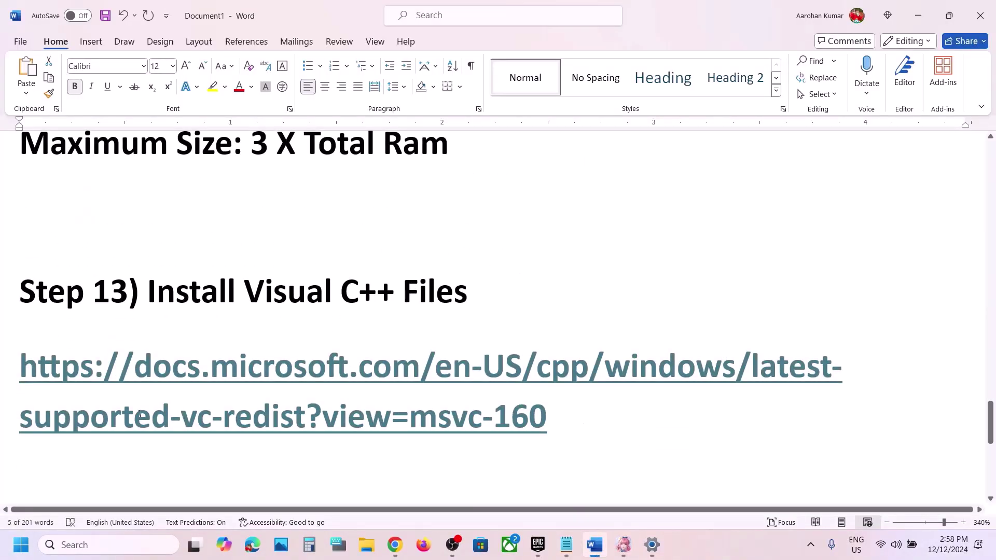
{"action": "left_click", "coordinate": [559, 402]}
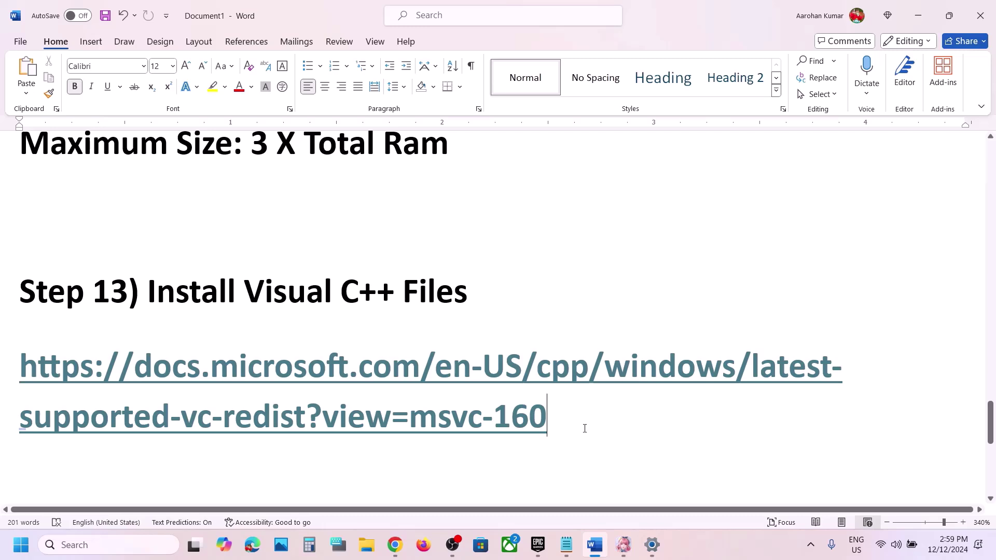
{"action": "left_click_drag", "start_coordinate": [584, 427], "coordinate": [17, 377]}
{"action": "key", "text": "ctrl+c"}
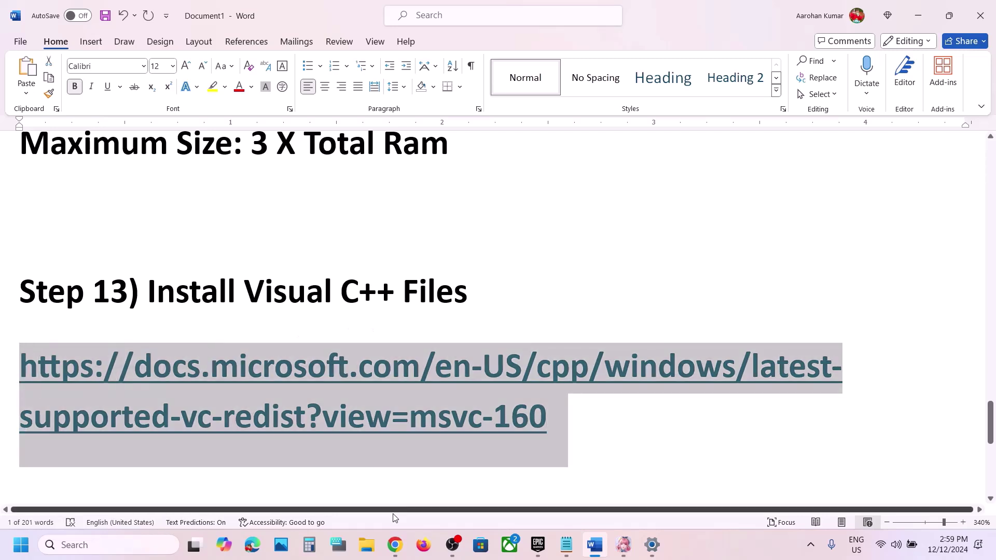
- Switch to Chrome and open the copied Visual C++ Redistributable link in a new tab
{"action": "right_click", "coordinate": [395, 542]}
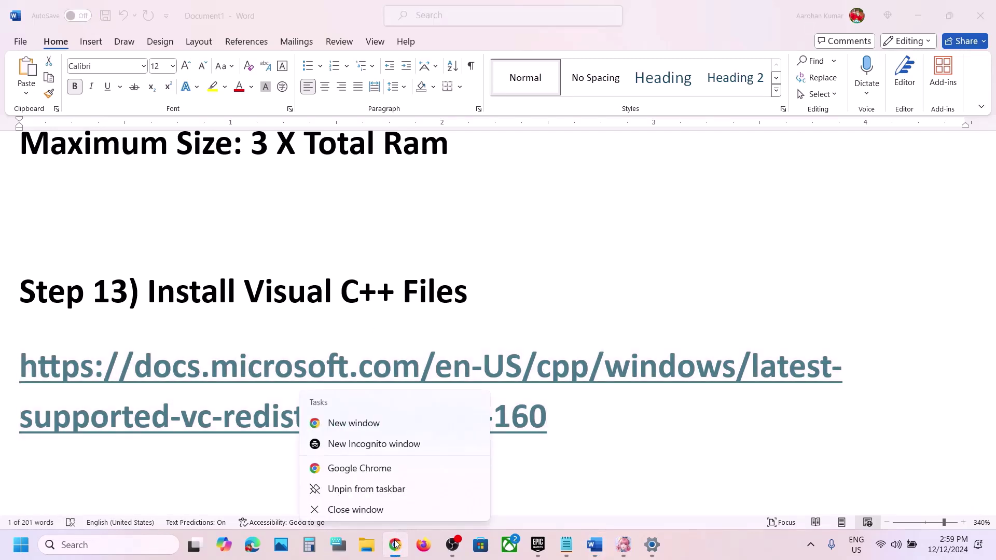
{"action": "left_click", "coordinate": [395, 543]}
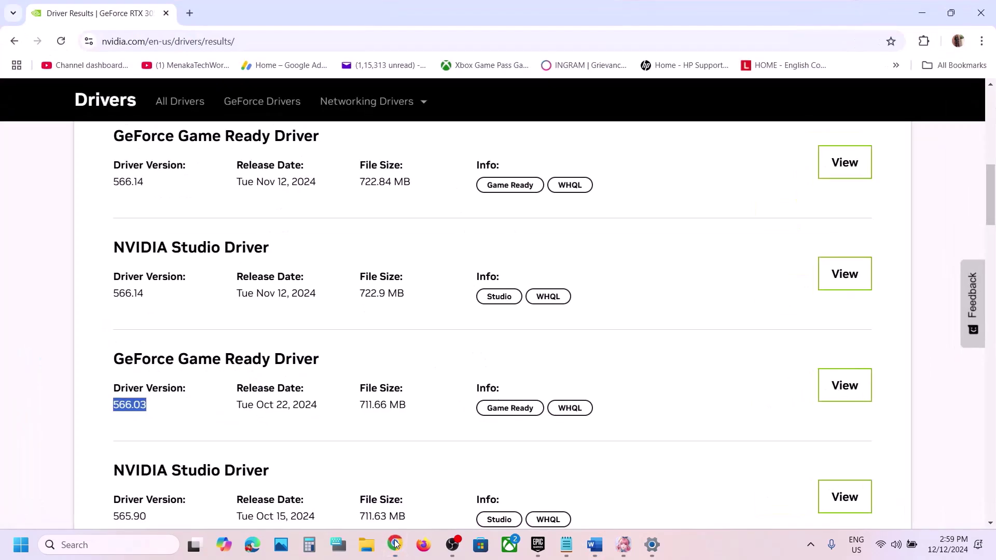
{"action": "left_click", "coordinate": [191, 13]}
{"action": "key", "text": "ctrl+v"}
{"action": "key", "text": "Return"}
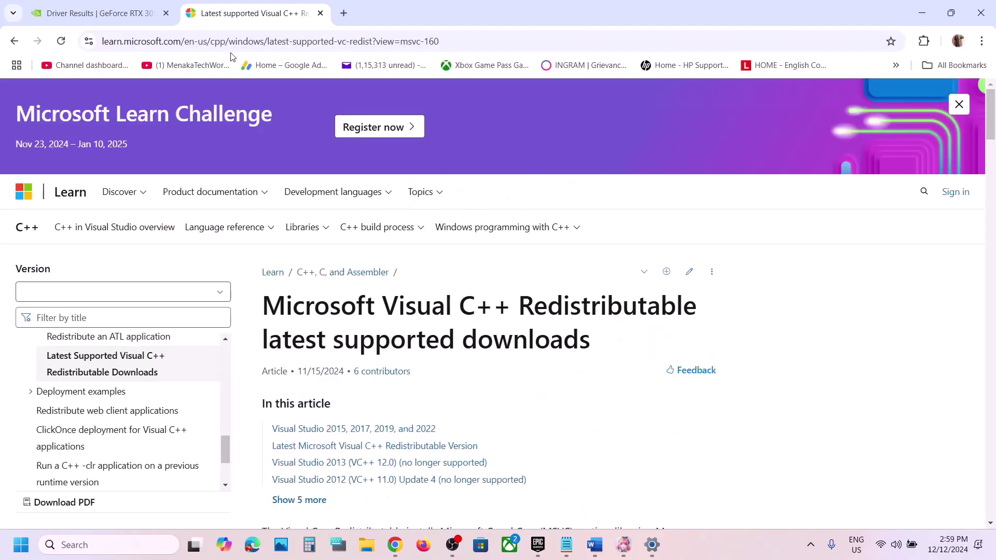
- Download the latest X86 Visual C++ Redistributable for Visual Studio 2015–2022, run its installer and start the repair
{"action": "scroll", "coordinate": [364, 235], "scroll_direction": "down", "scroll_amount": 6}
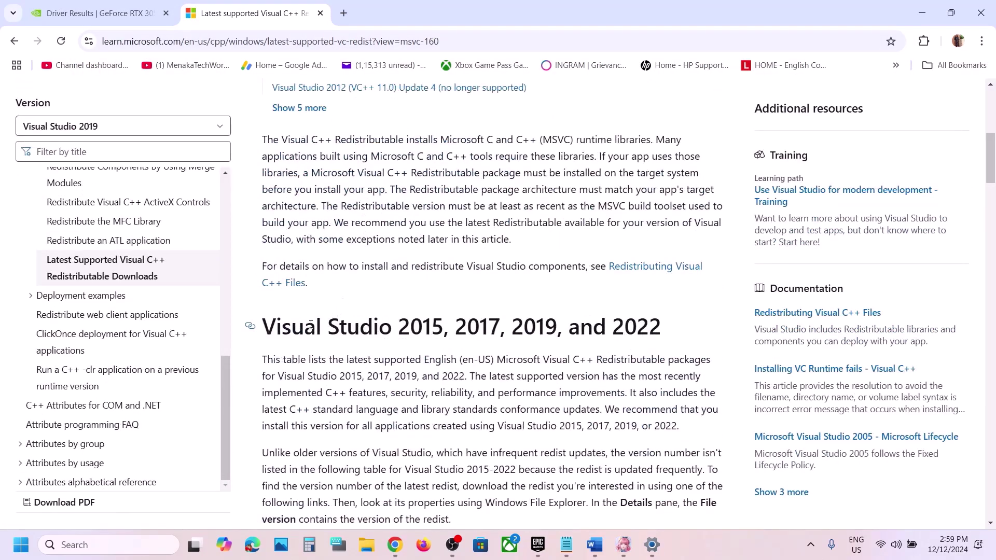
{"action": "left_click_drag", "start_coordinate": [305, 326], "coordinate": [563, 327]}
{"action": "scroll", "coordinate": [455, 347], "scroll_direction": "down", "scroll_amount": 4}
{"action": "scroll", "coordinate": [454, 347], "scroll_direction": "down", "scroll_amount": 5}
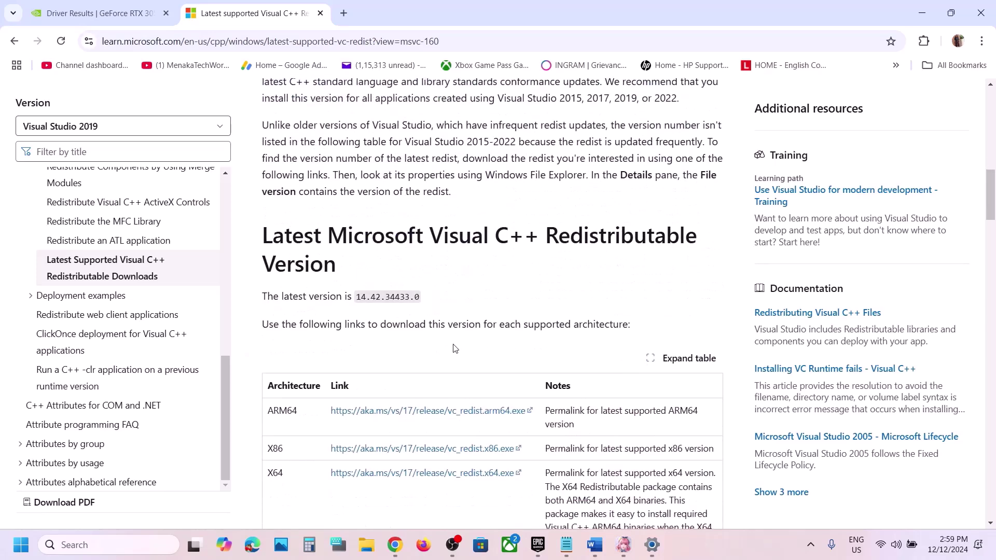
{"action": "double_click", "coordinate": [275, 314]}
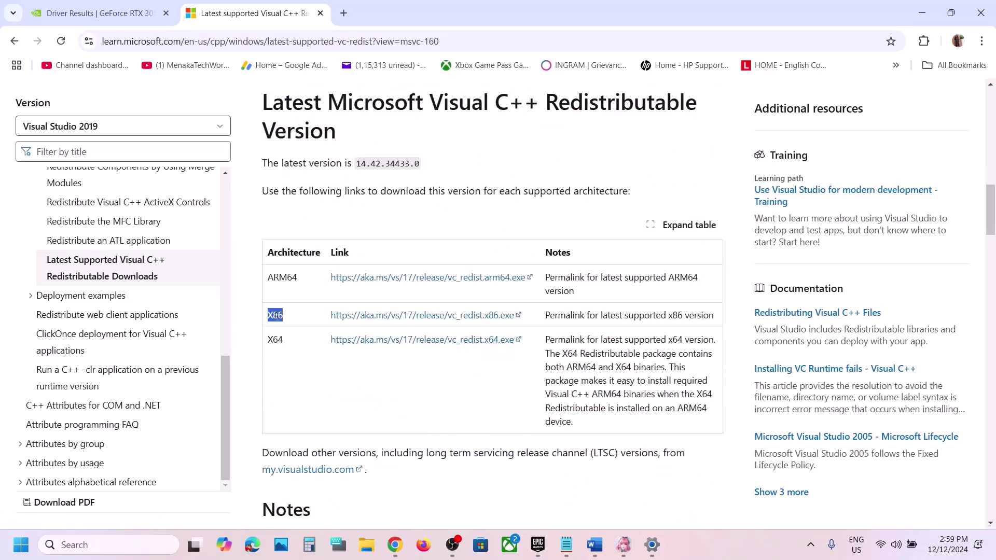
{"action": "double_click", "coordinate": [281, 345]}
{"action": "double_click", "coordinate": [275, 315]}
{"action": "left_click", "coordinate": [419, 315]}
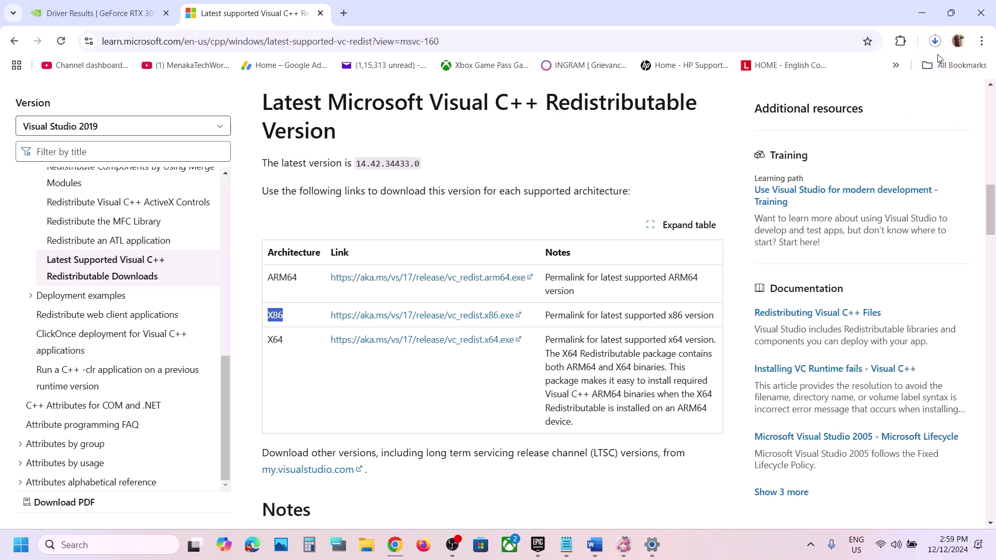
{"action": "left_click", "coordinate": [817, 72]}
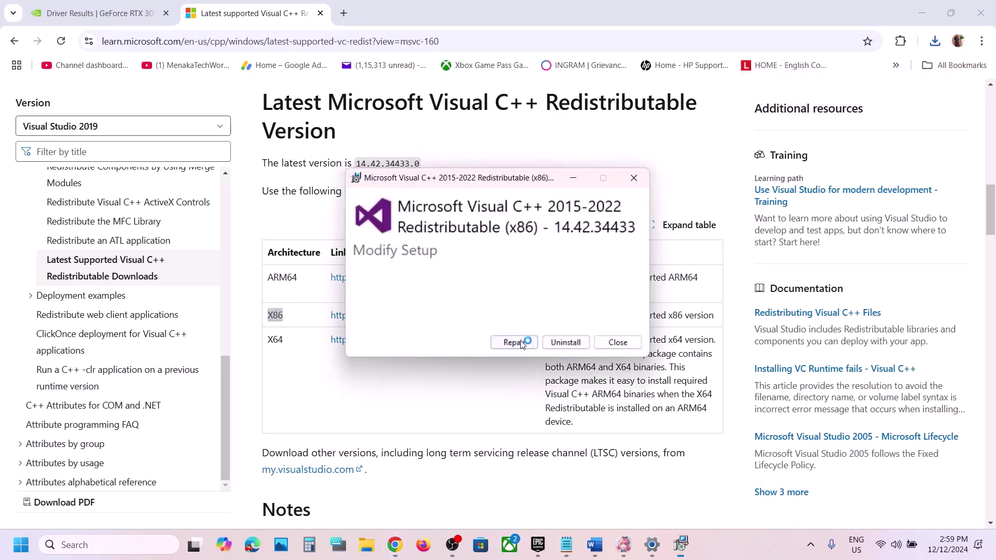
{"action": "left_click", "coordinate": [520, 343]}
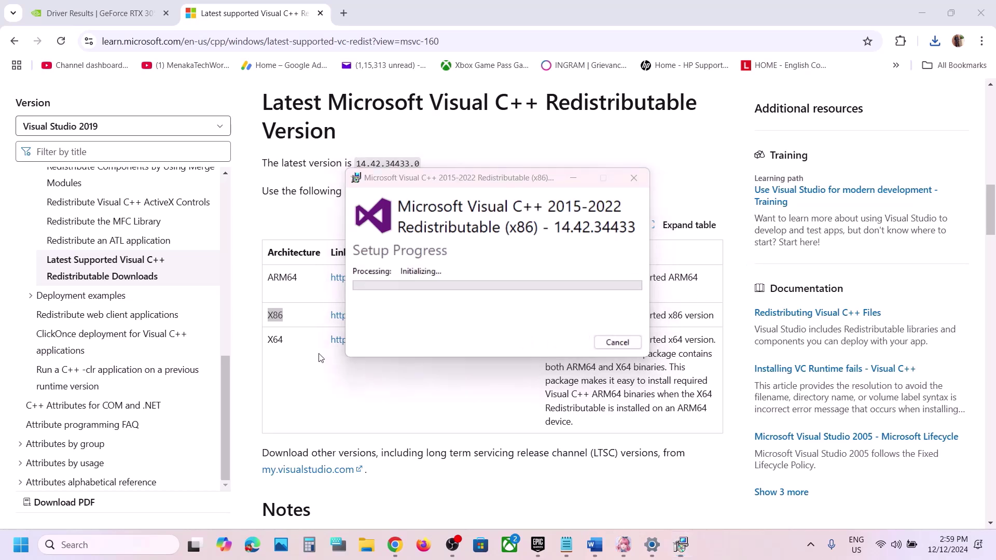
- Download the latest X64 Visual C++ Redistributable, run its installer and repair the existing installation
{"action": "double_click", "coordinate": [288, 340]}
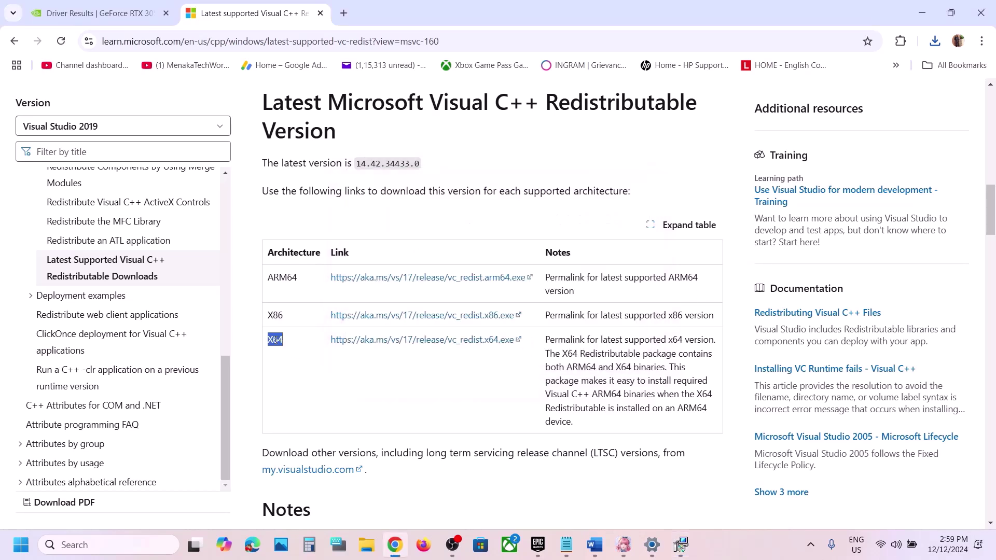
{"action": "left_click", "coordinate": [379, 342]}
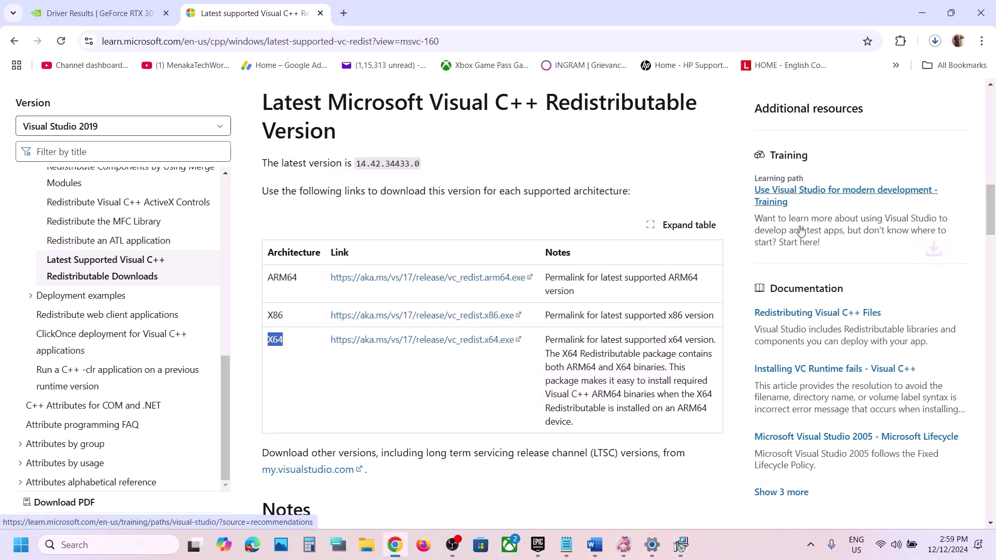
{"action": "left_click", "coordinate": [935, 41]}
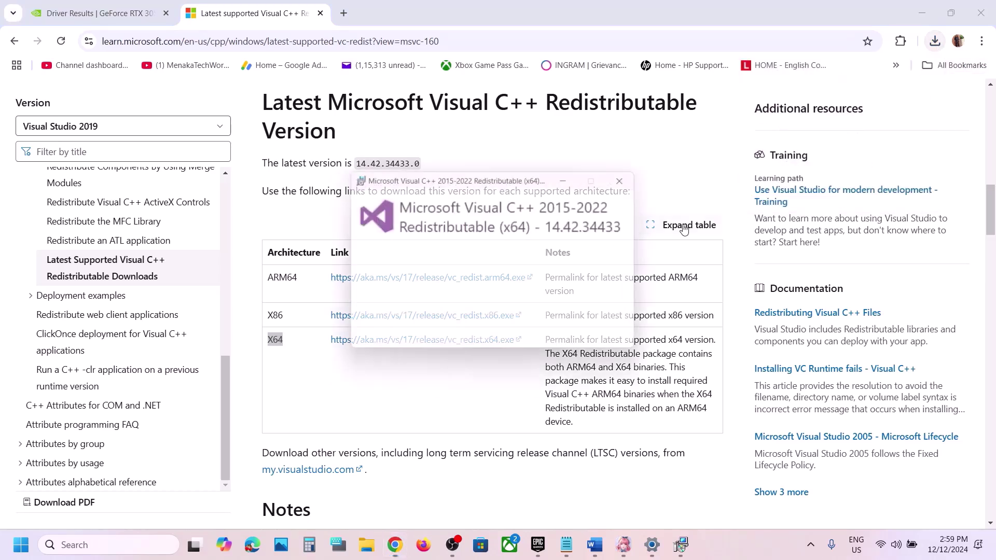
{"action": "left_click", "coordinate": [529, 343]}
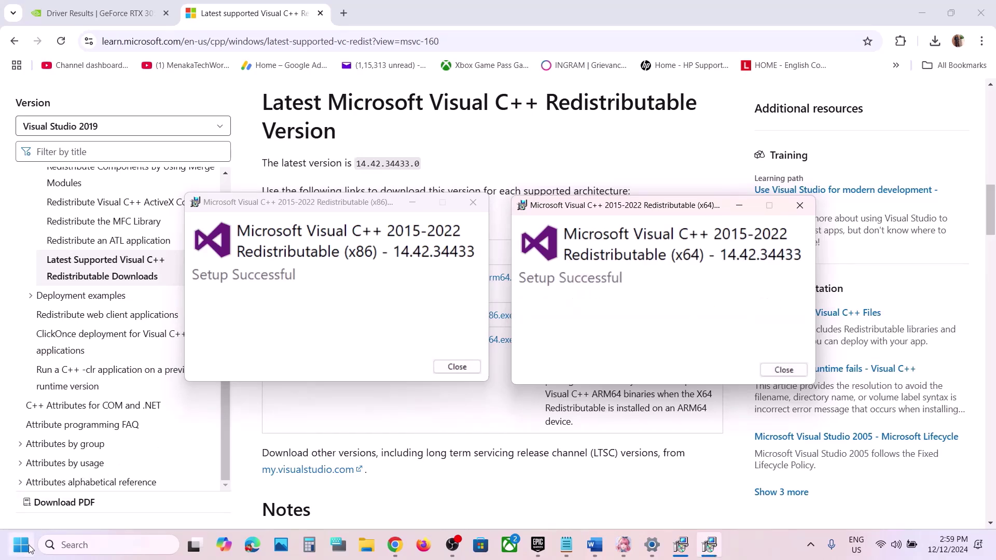
- Look at the Windows power options that include Restart, and leave them without choosing one
{"action": "key", "text": "super"}
{"action": "left_click", "coordinate": [377, 500]}
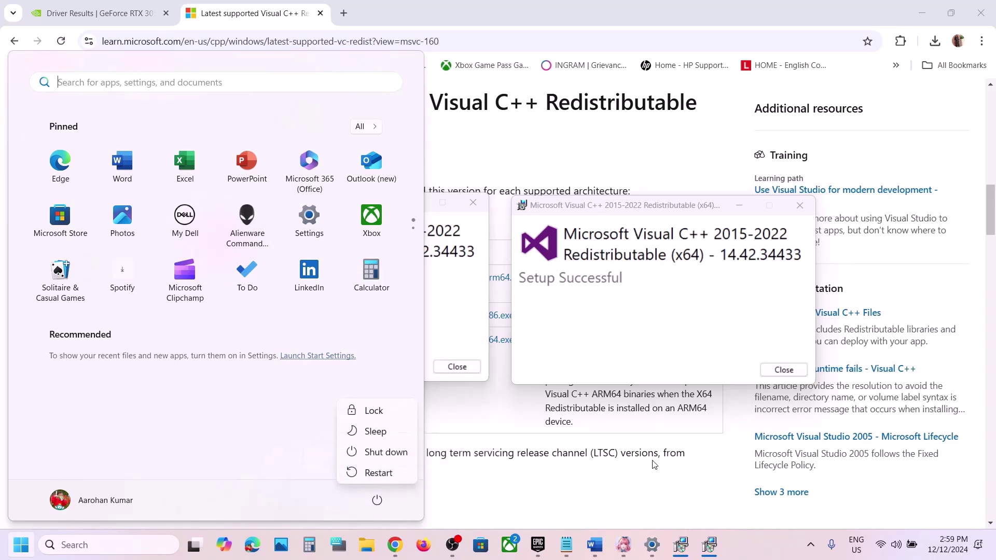
{"action": "key", "text": "Escape"}
- Return to the Word checklist and highlight the "Update BIOS" text in the Step 14 heading
{"action": "left_click", "coordinate": [595, 546]}
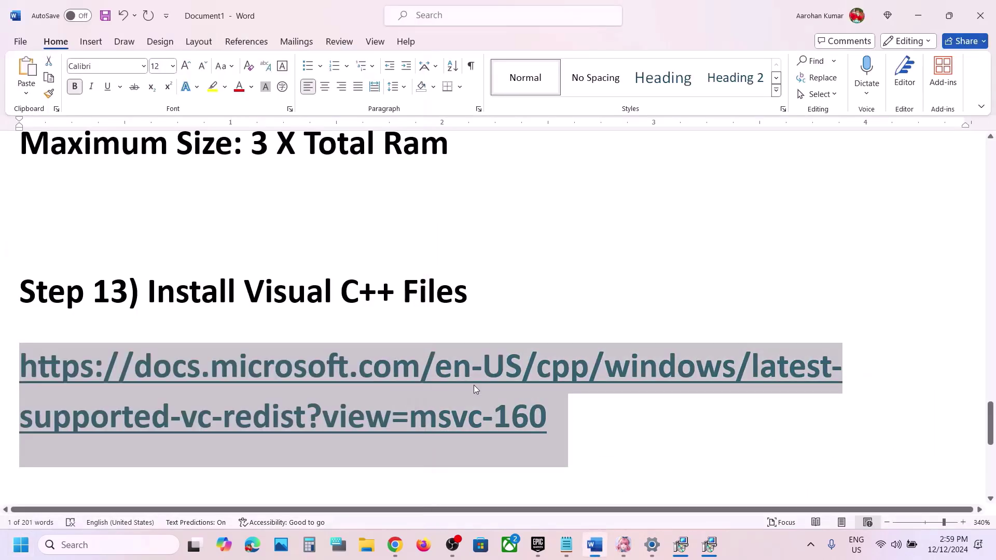
{"action": "scroll", "coordinate": [475, 385], "scroll_direction": "down", "scroll_amount": 5}
{"action": "scroll", "coordinate": [474, 387], "scroll_direction": "up", "scroll_amount": 3}
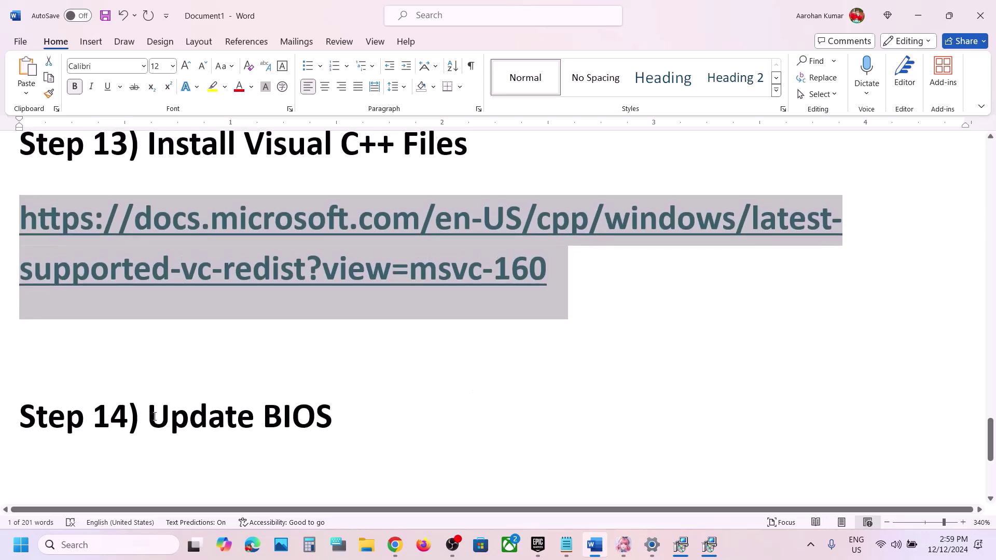
{"action": "left_click_drag", "start_coordinate": [149, 415], "coordinate": [363, 396]}
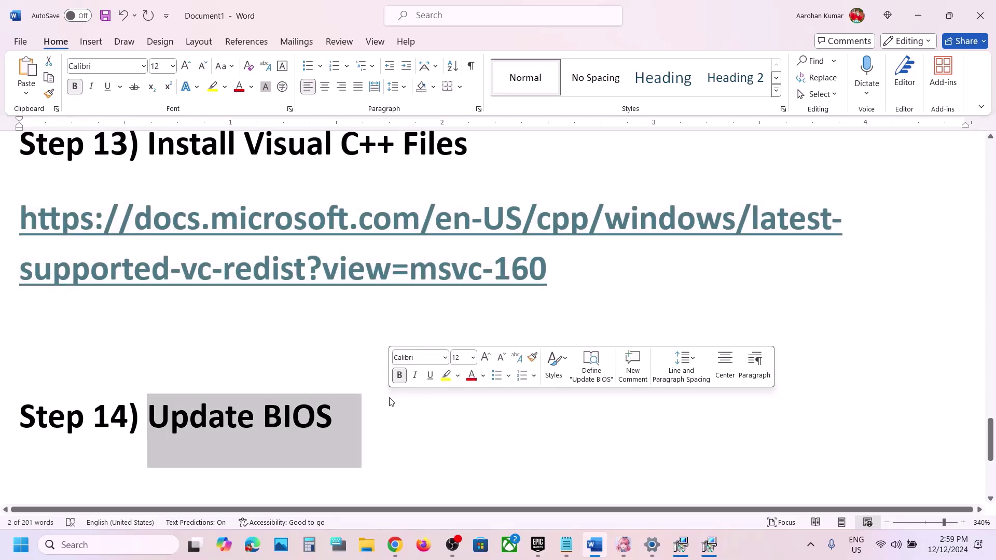